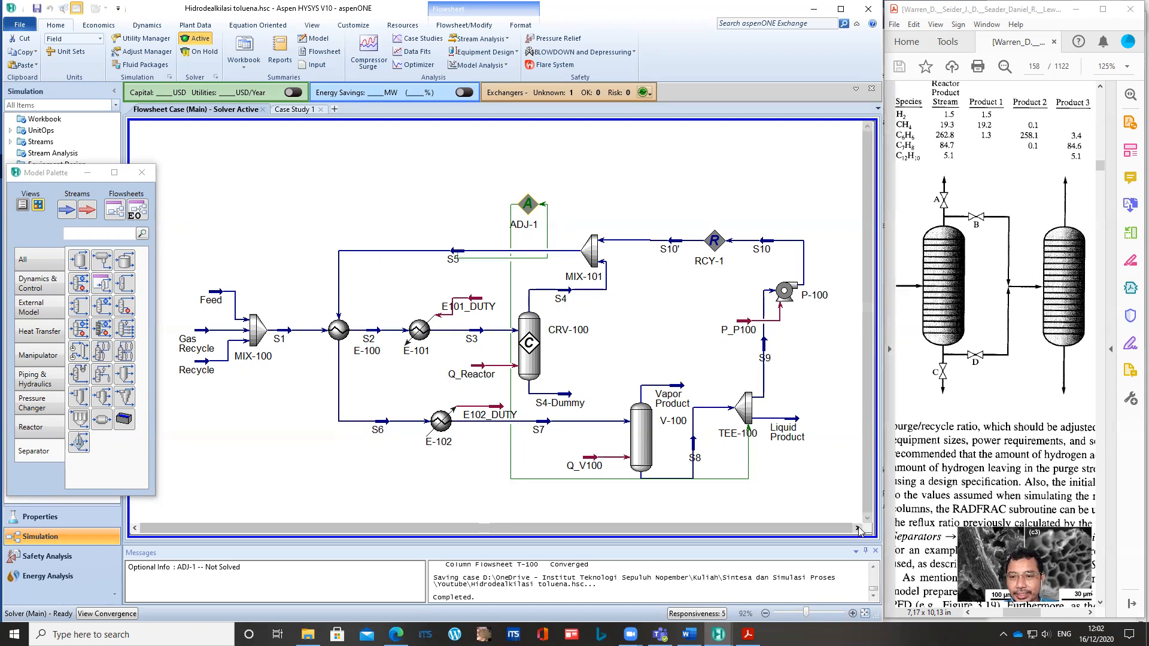
Step: Add a material stream in the empty flowsheet area beyond pump P-100 and name it Feed Stream
click(857, 527)
click(858, 529)
click(859, 529)
click(859, 529)
click(858, 529)
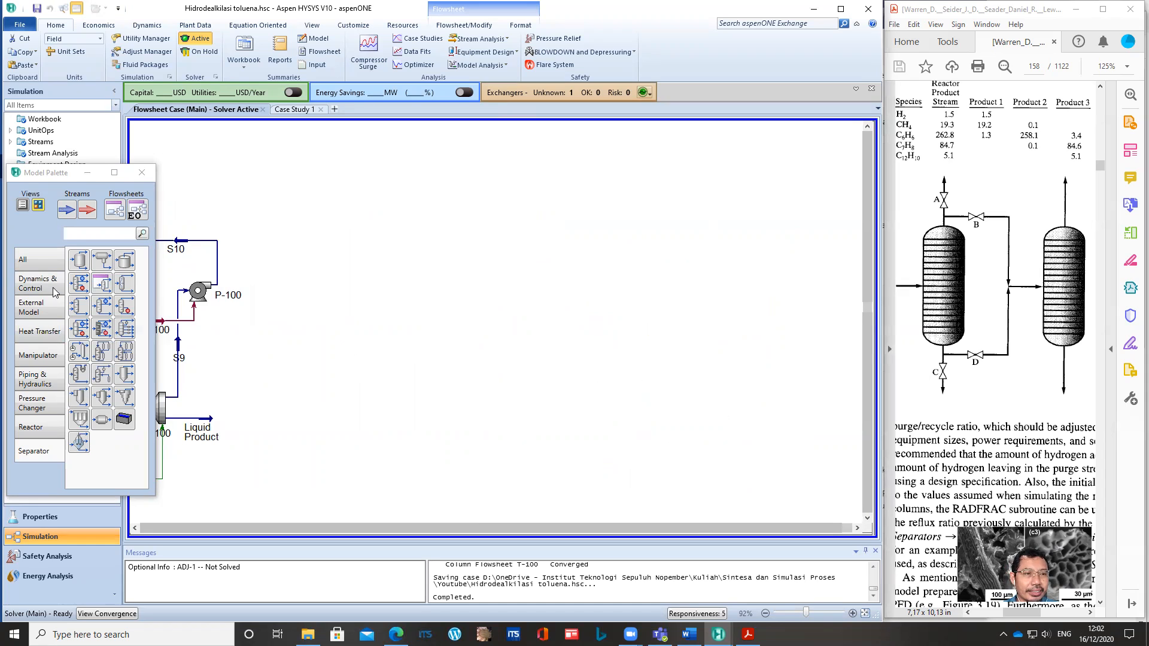
click(69, 213)
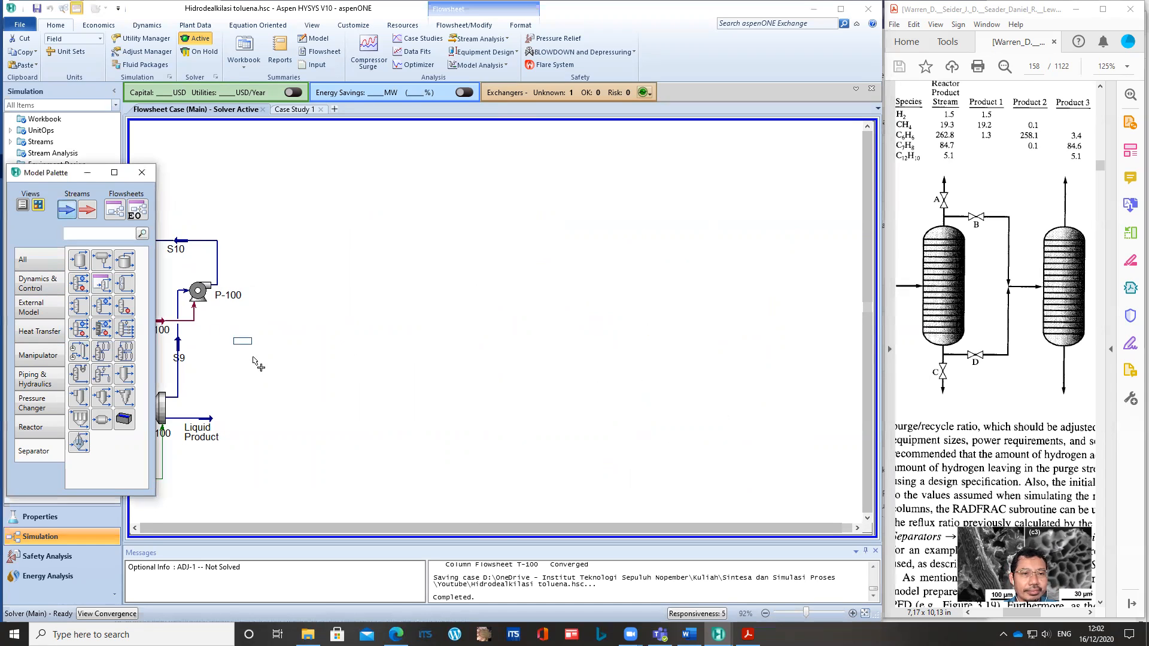
click(333, 293)
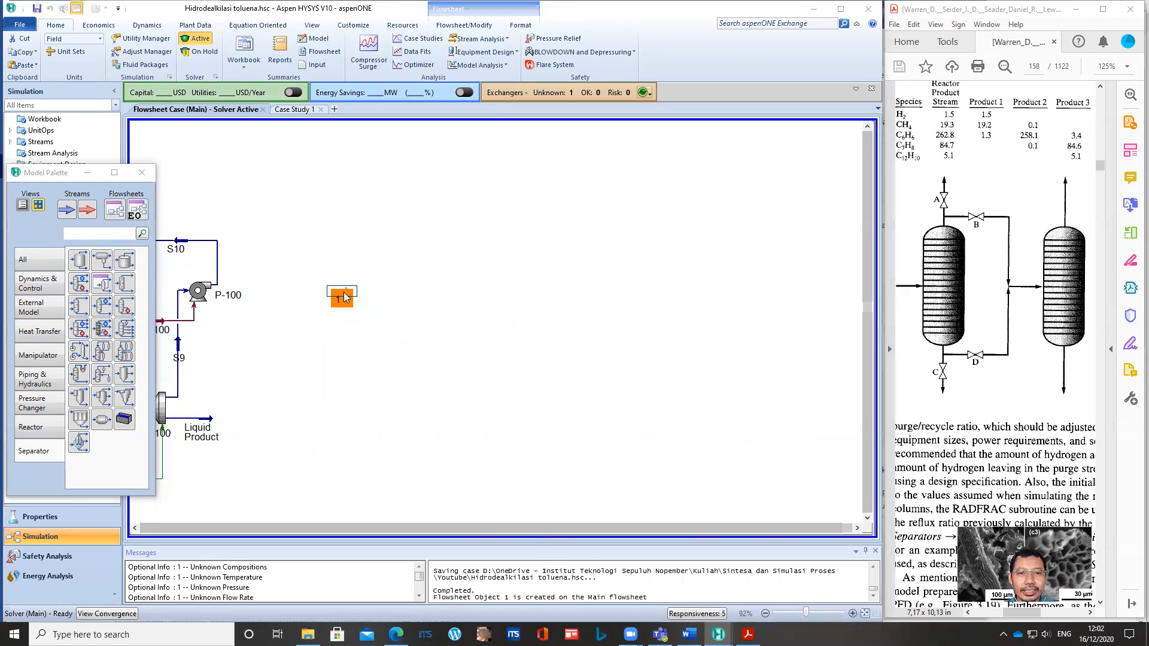
double_click(345, 297)
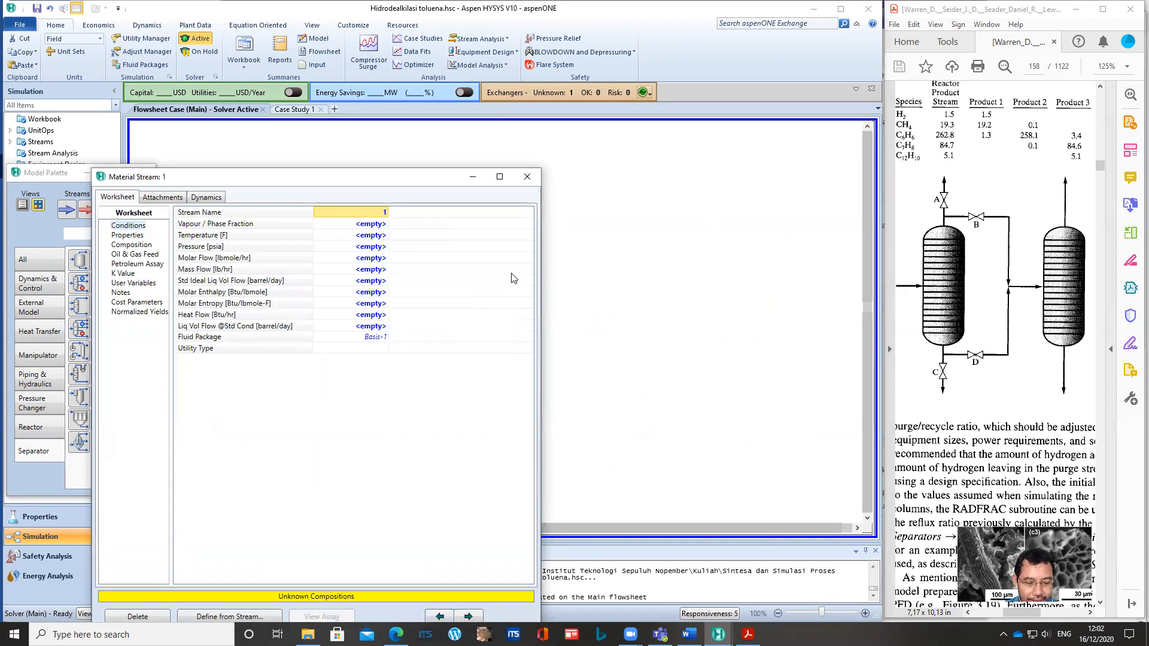
text(Feed Stream)
key(Return)
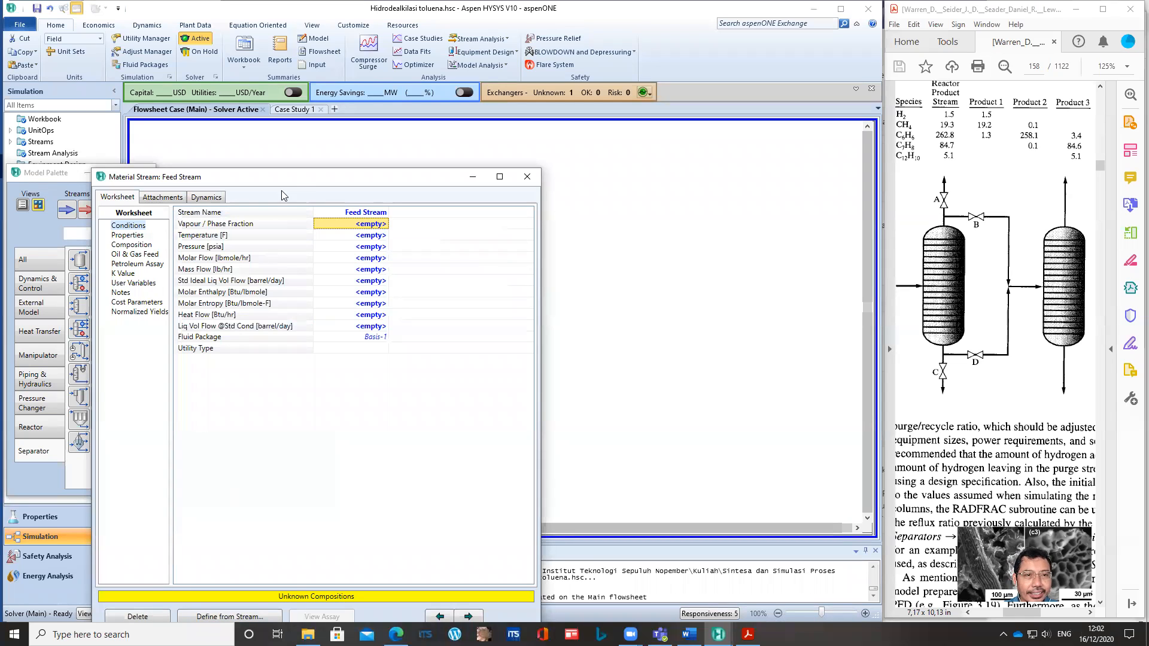
Step: Define Feed Stream from the Liquid Product stream, copying its temperature, pressure, composition and molar flow
drag(297, 178, 293, 126)
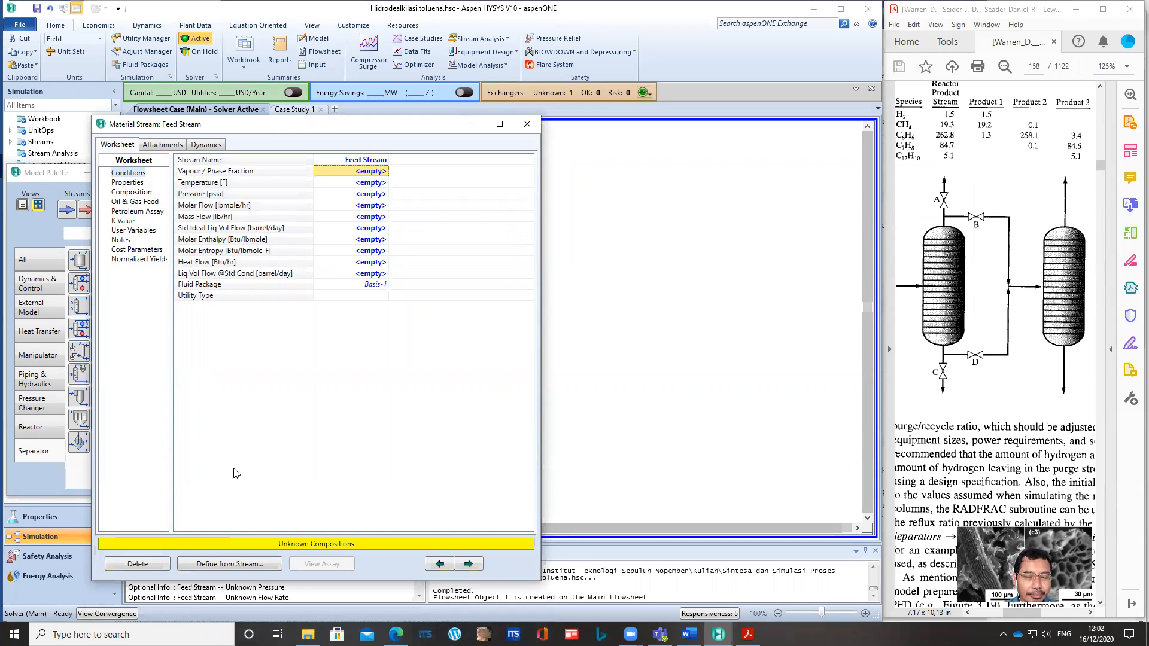
click(233, 570)
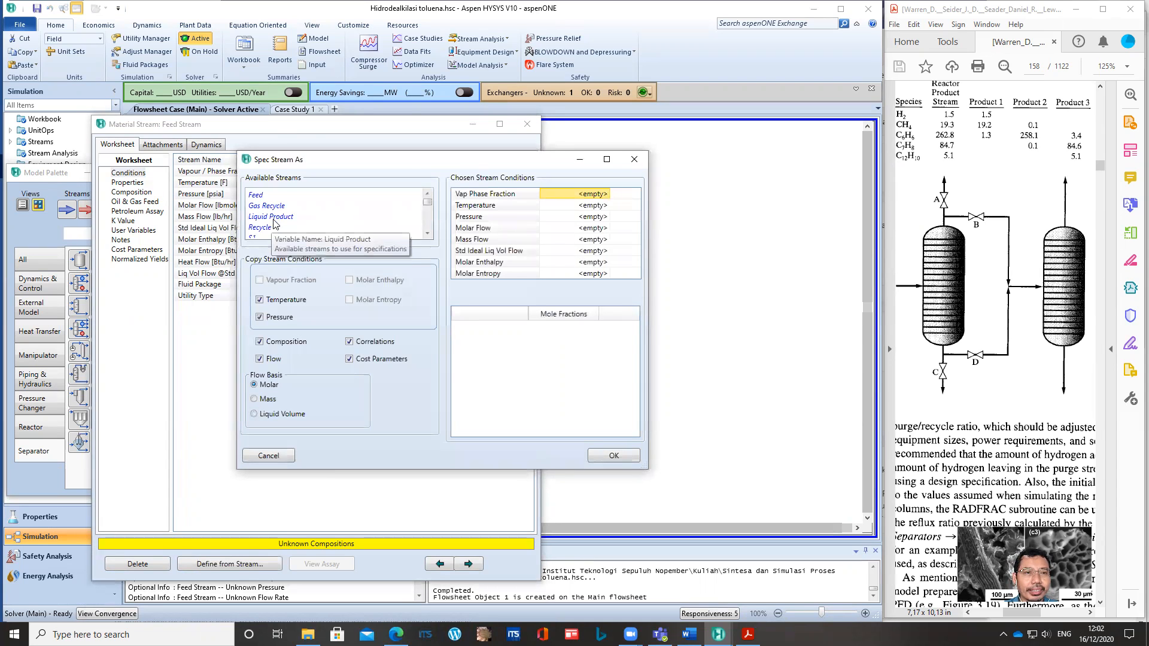
click(275, 218)
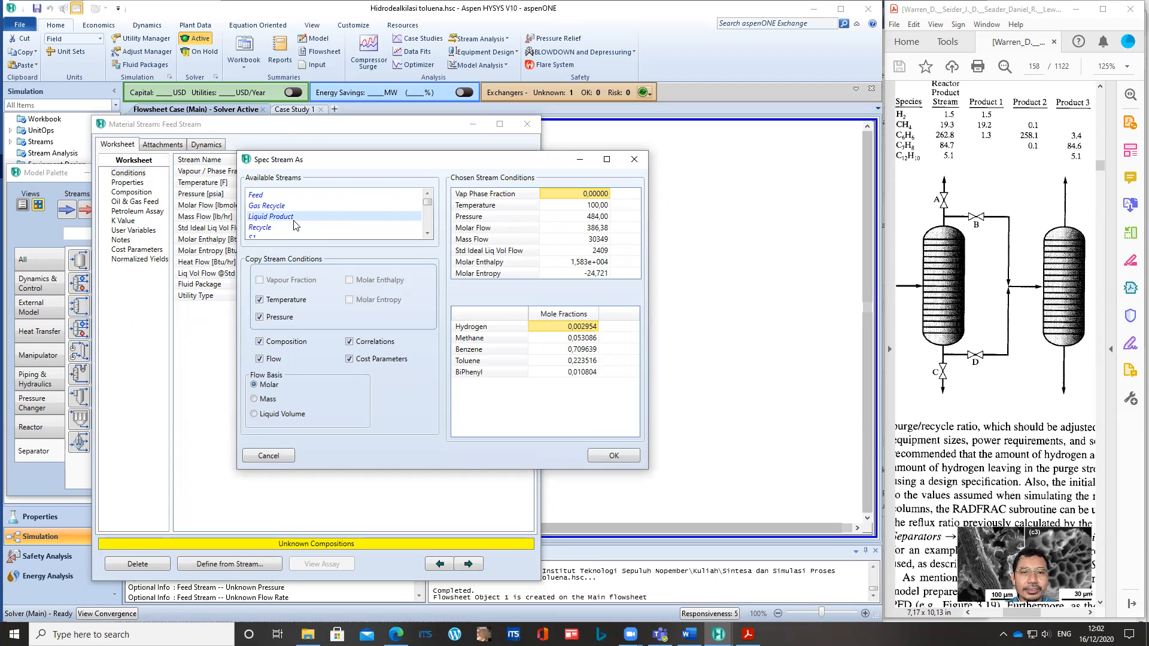
click(625, 459)
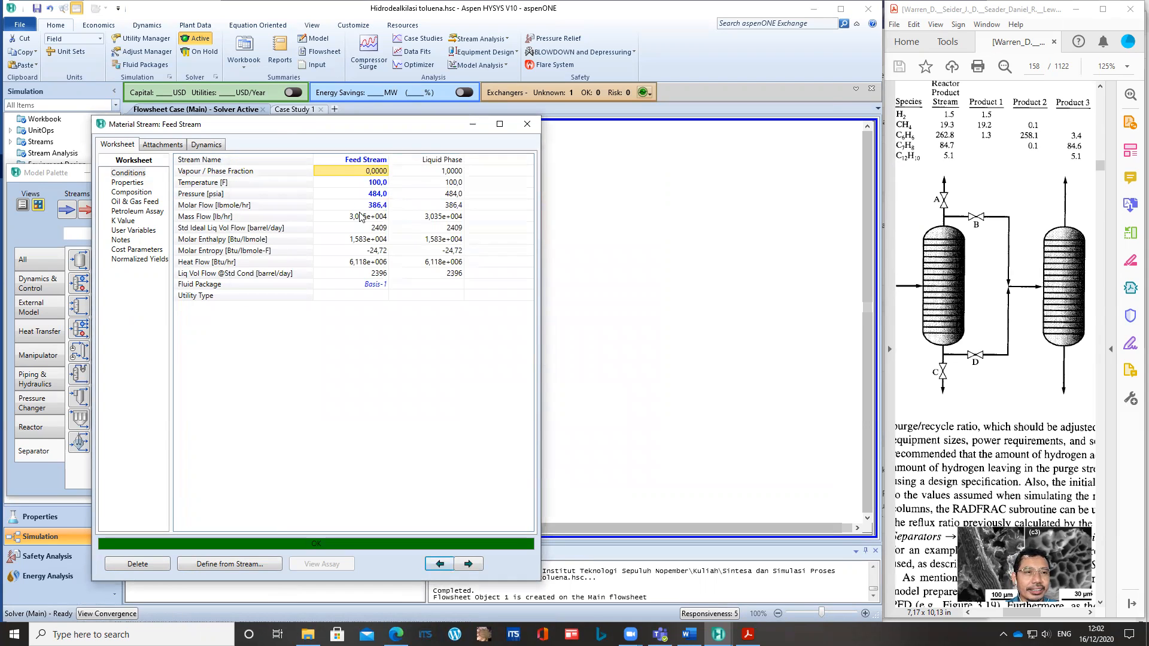
Step: Change the compositional basis of Feed Stream to Mole Flows
click(133, 192)
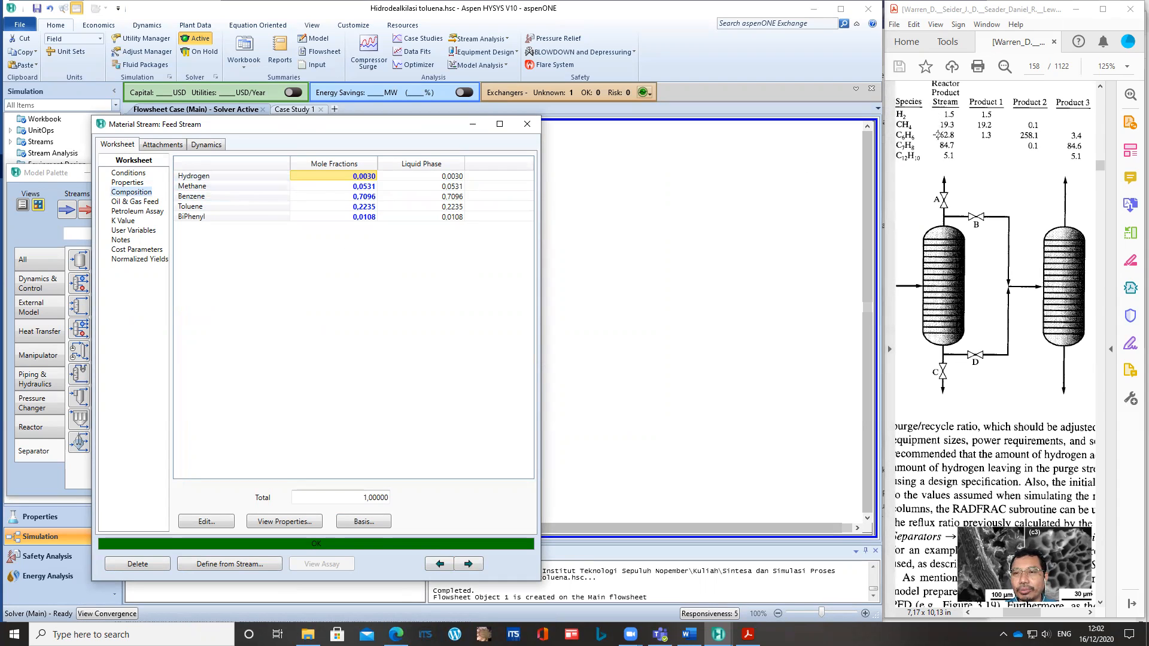
click(364, 521)
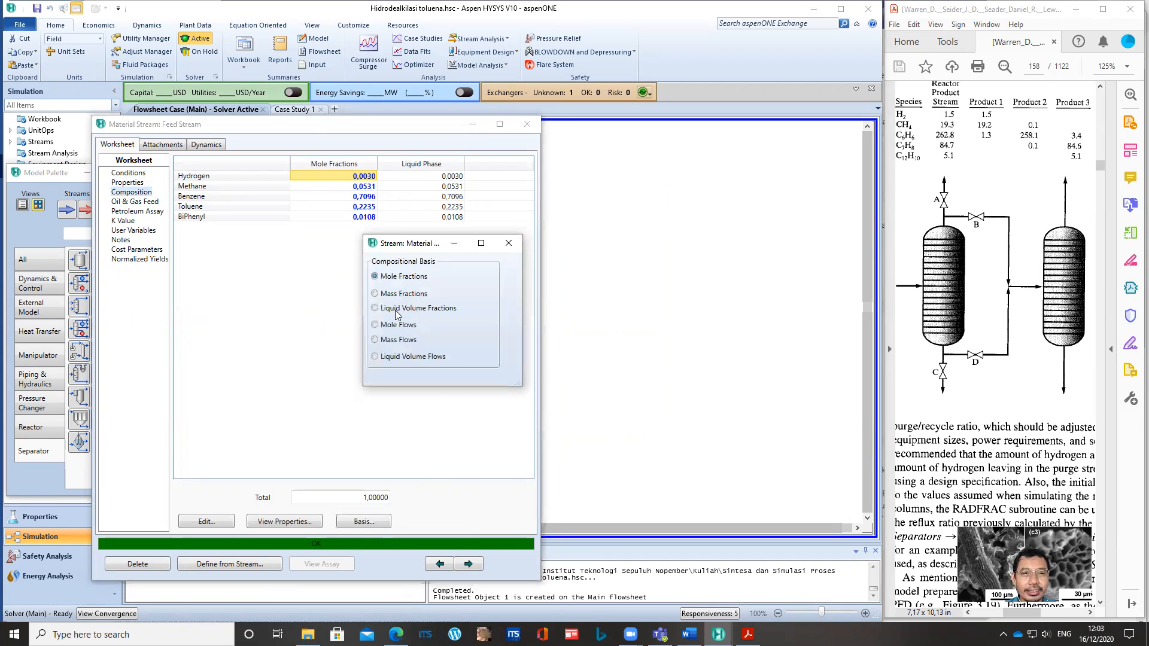
click(393, 324)
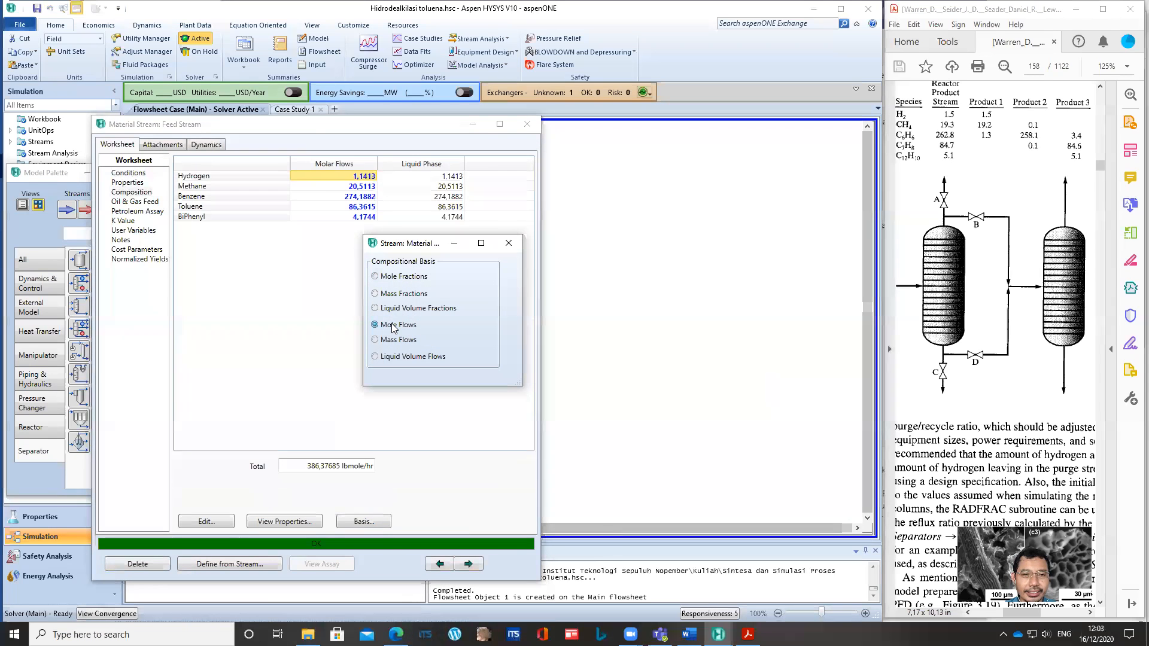
click(508, 245)
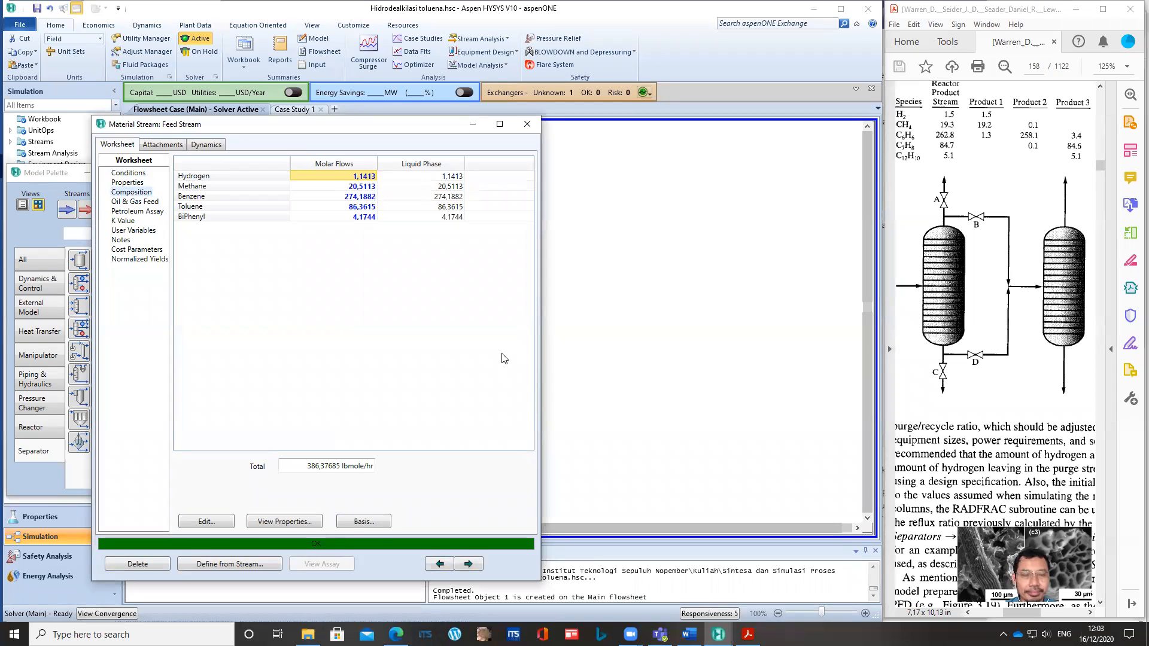
Step: Set Feed Stream's mole flows to hydrogen 1.5, methane 19.3, benzene 262.8, toluene 84.7 and biphenyl 5.1 lbmole/hr, and close the stream window
text(1,5)
key(Return)
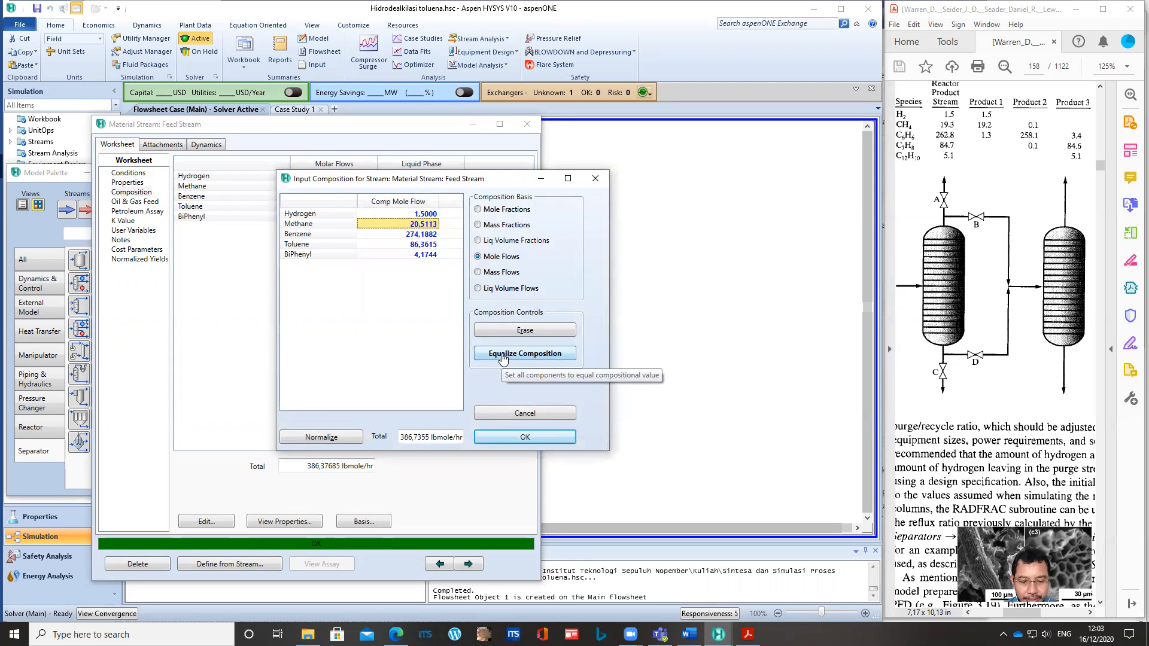
text(19,3)
key(Return)
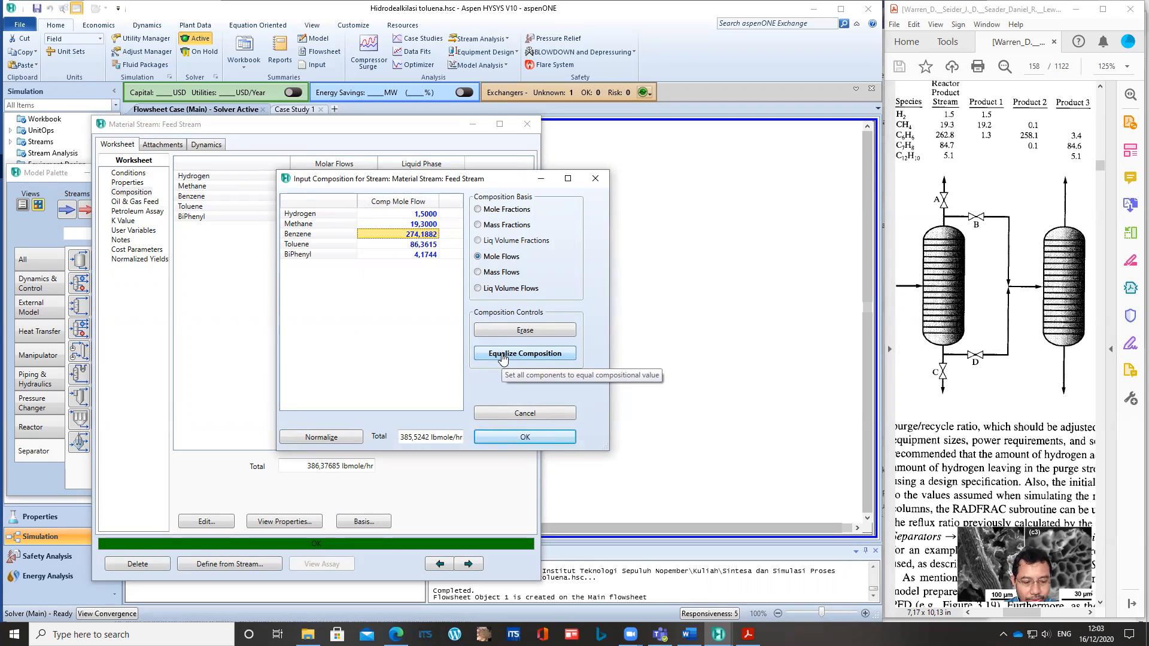
text(262.)
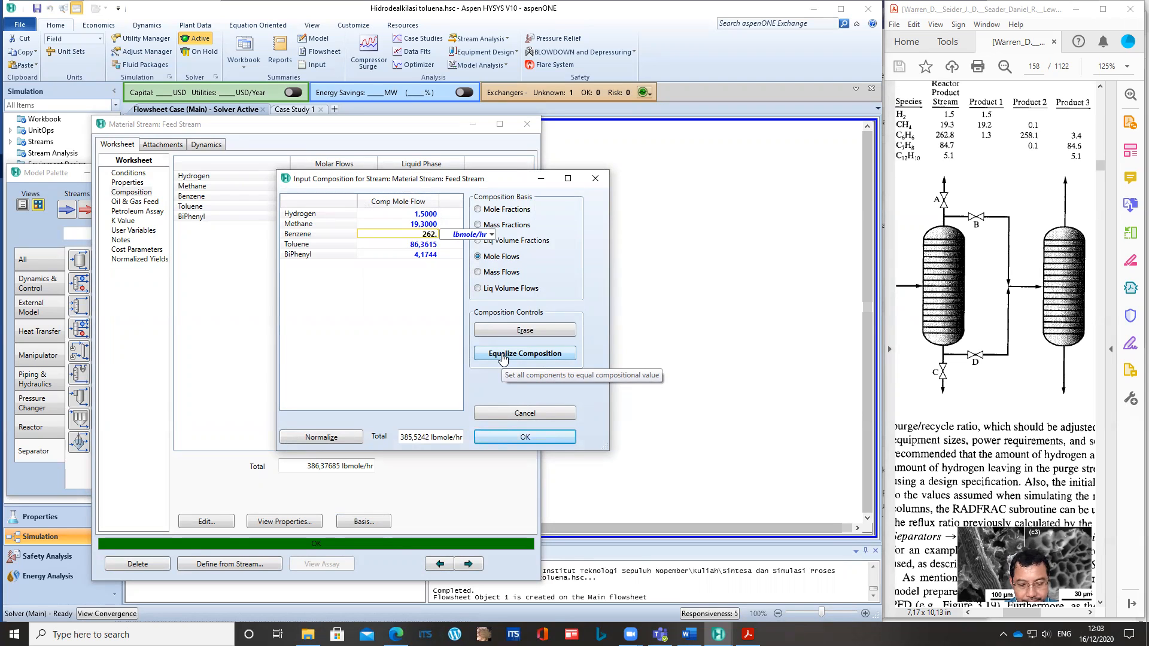
text(8)
key(Return)
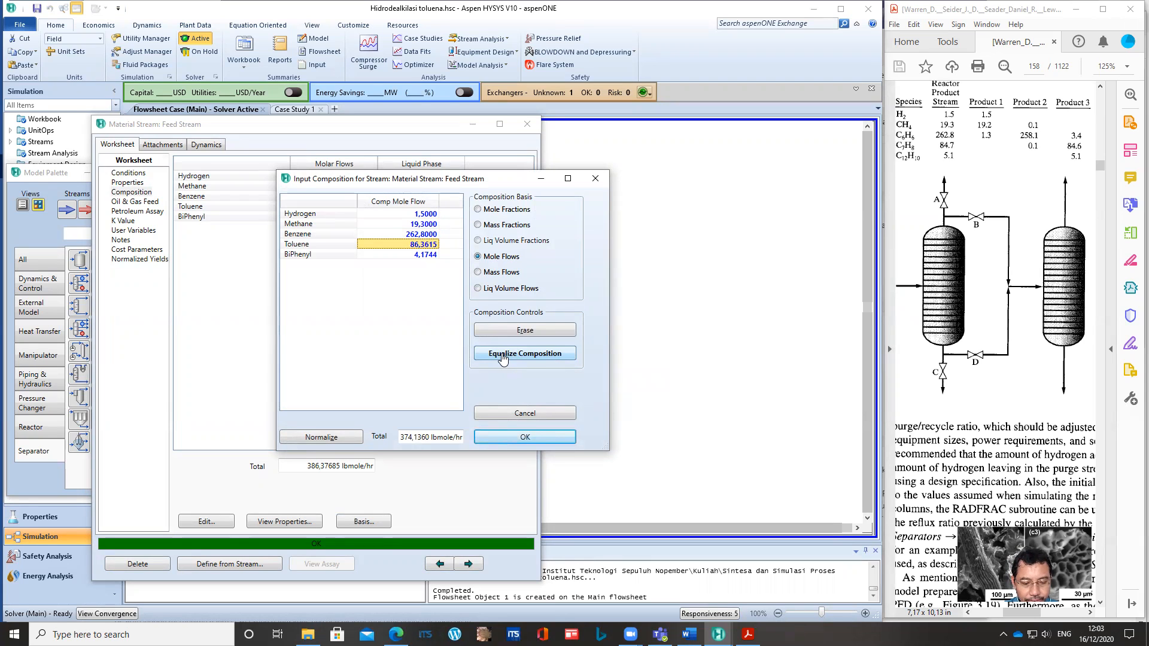
text(84.7)
key(Return)
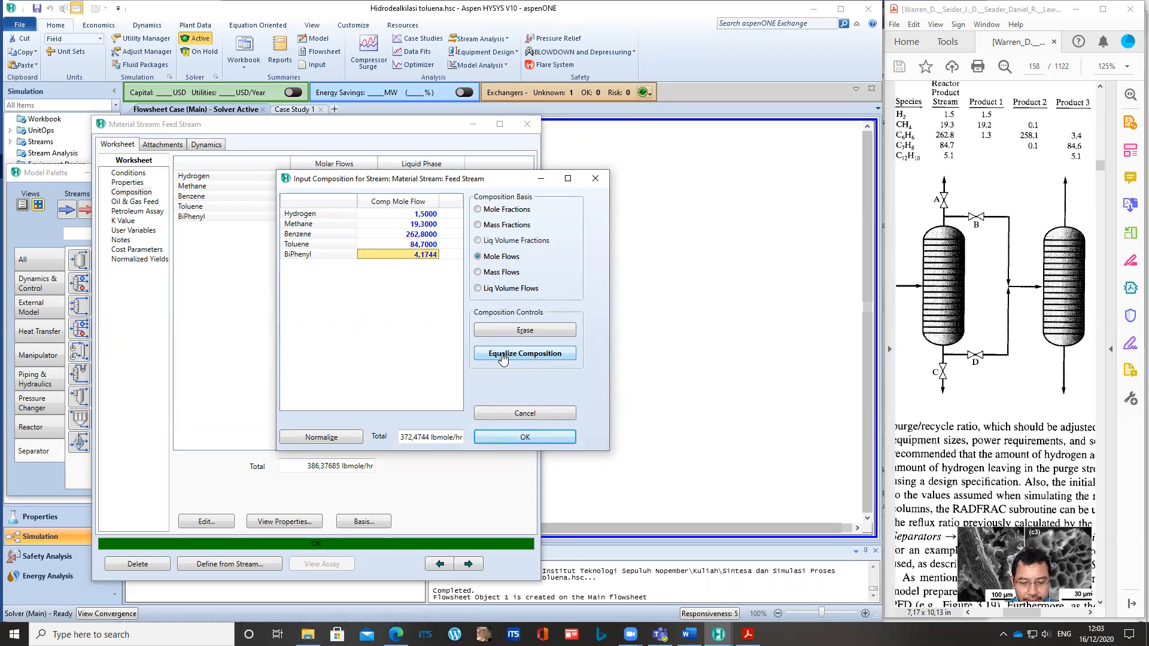
text(5.1)
key(Return)
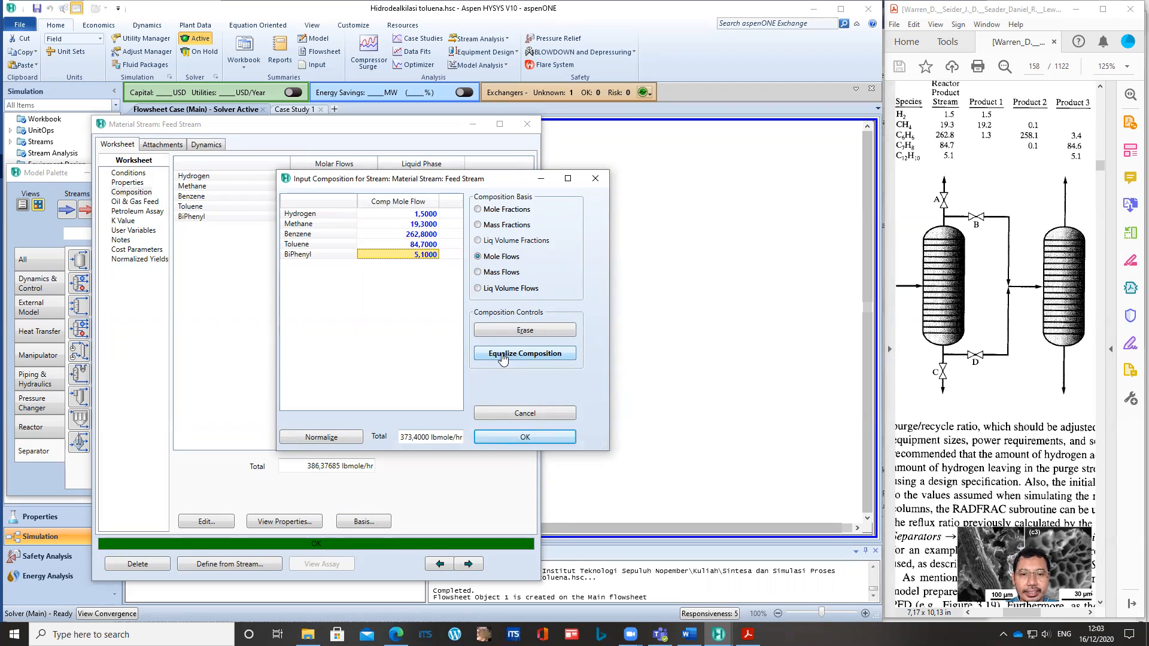
click(532, 437)
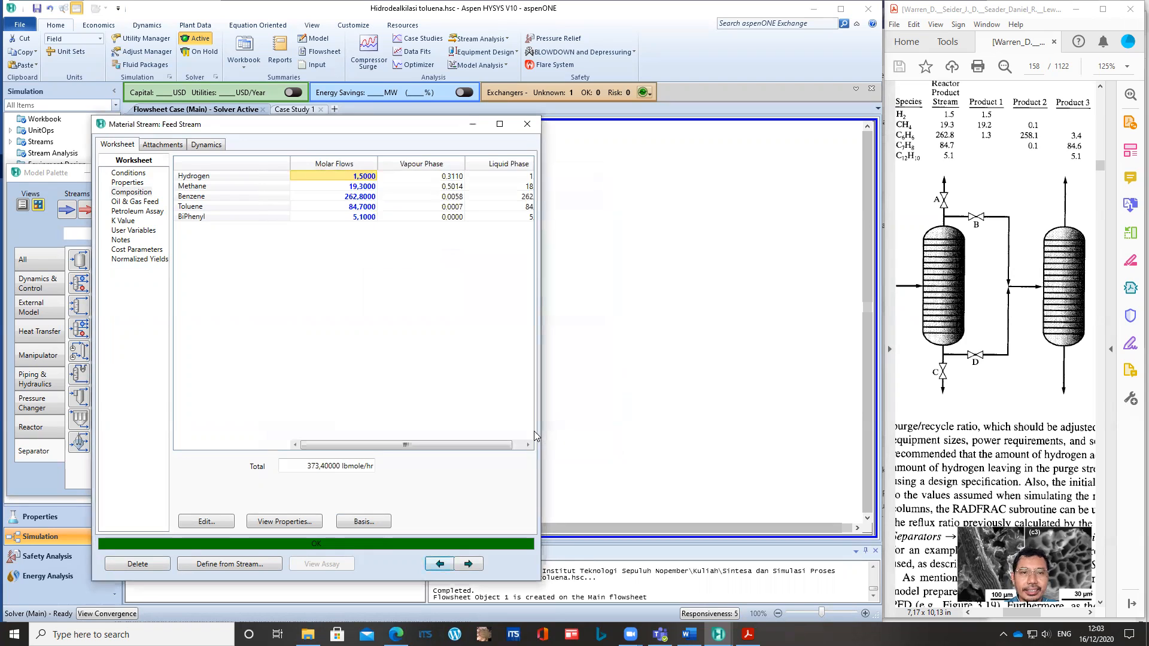
click(526, 124)
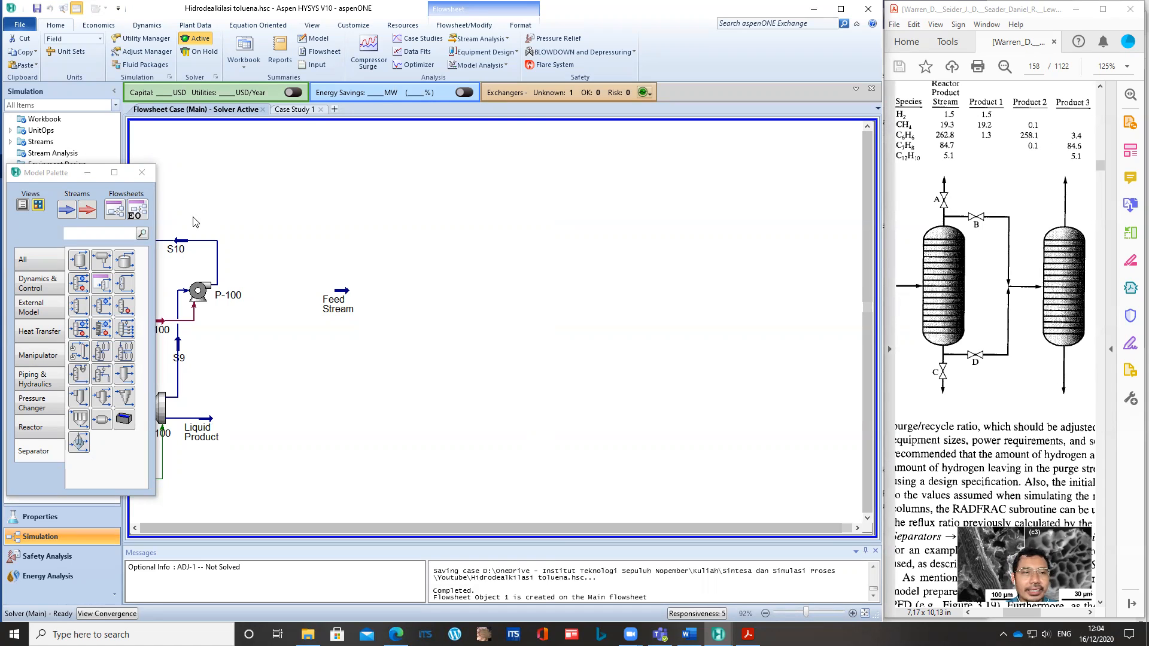
Step: Add a second material stream above Feed Stream and name it Dew Point
click(67, 214)
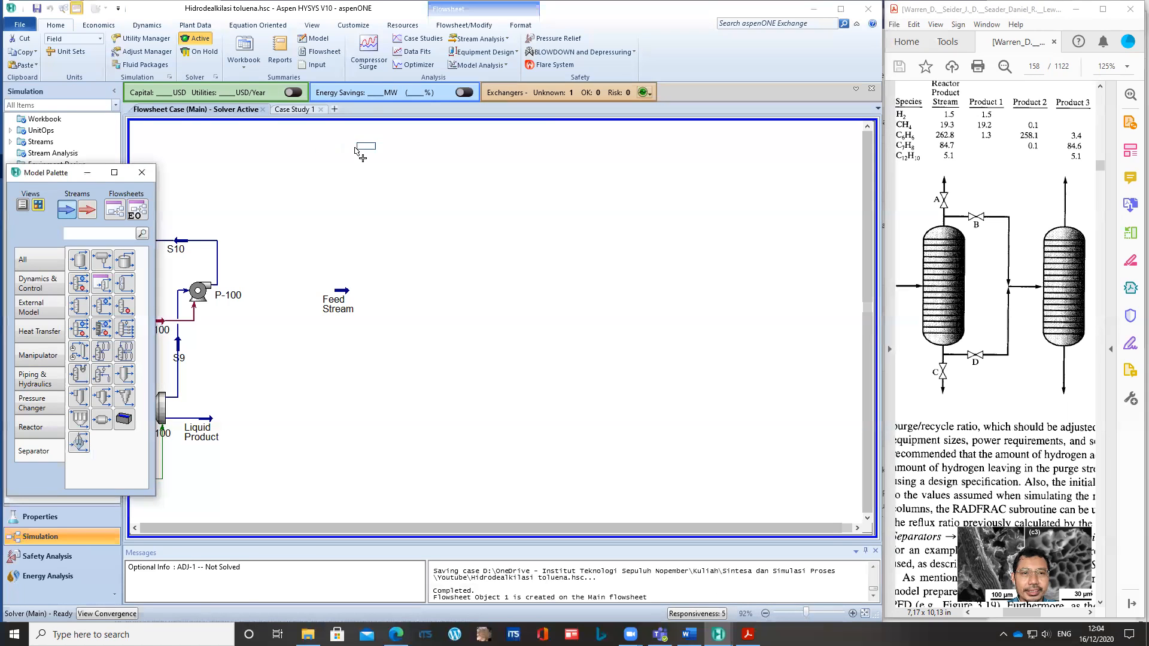
click(343, 150)
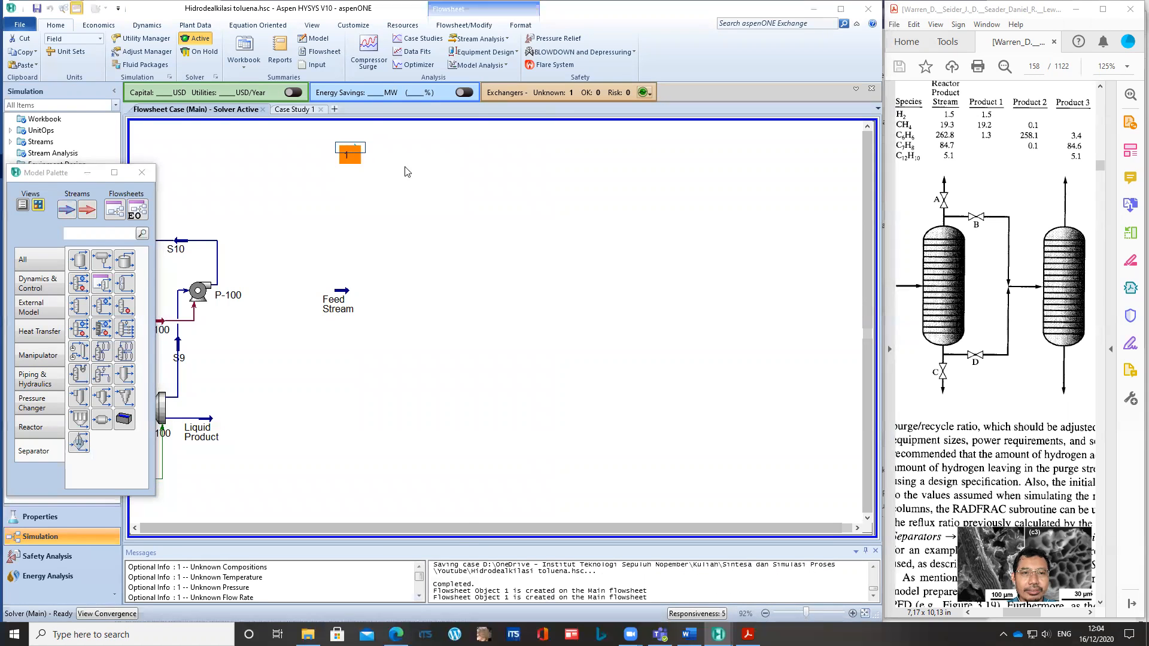
double_click(354, 150)
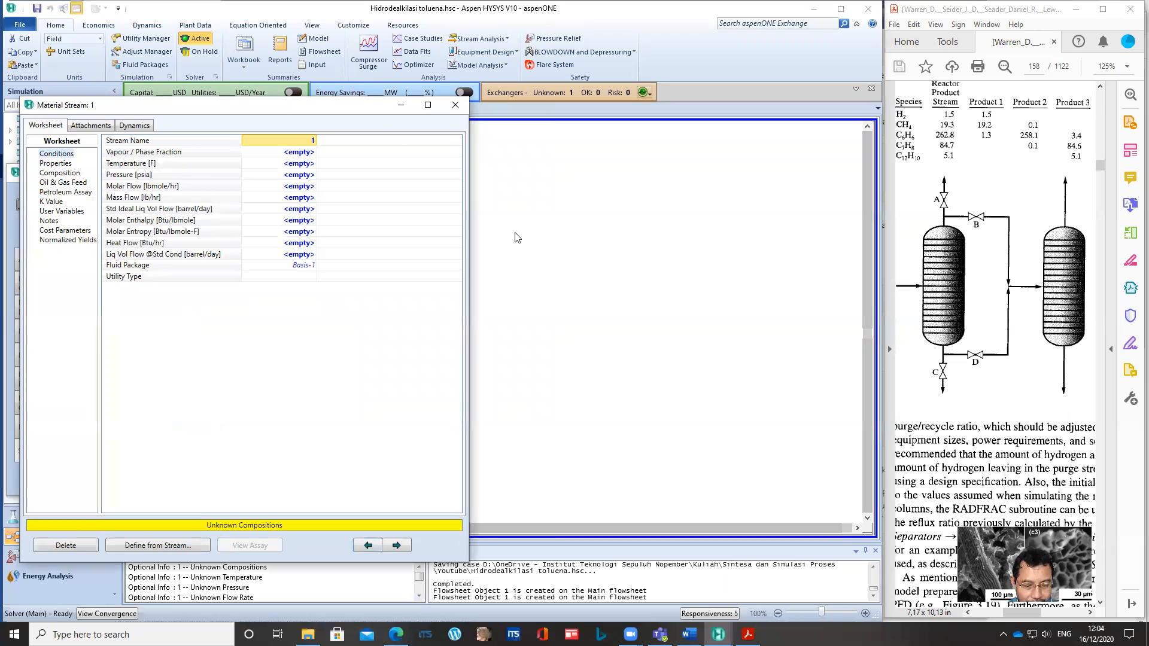
text(Dew)
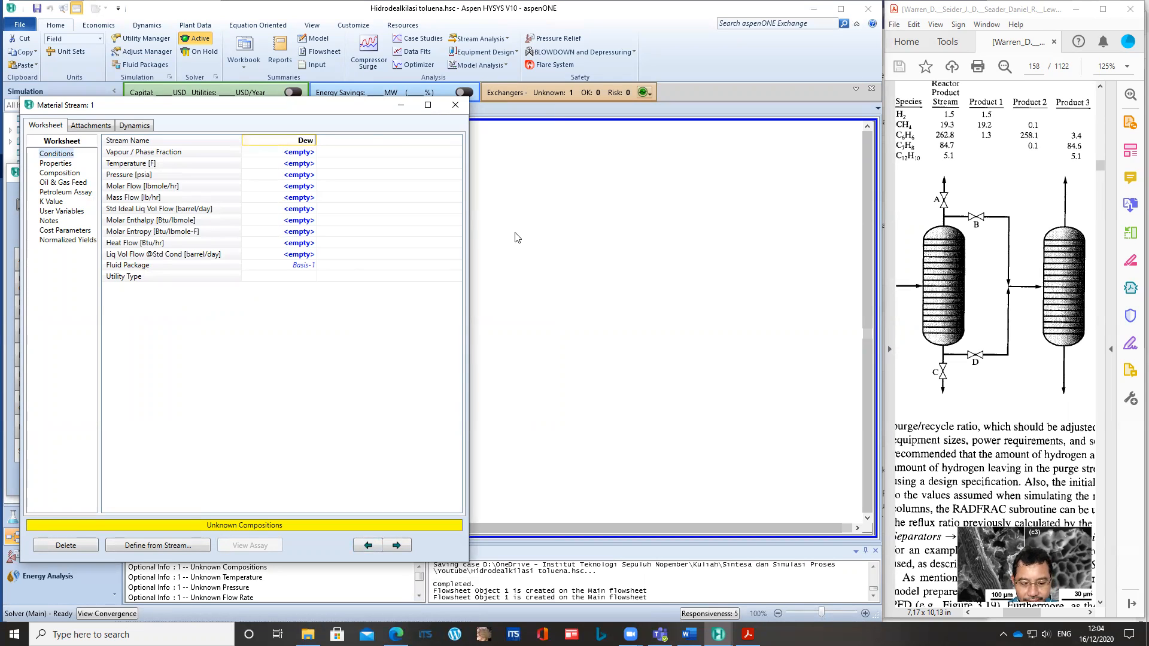
text( Point)
key(Return)
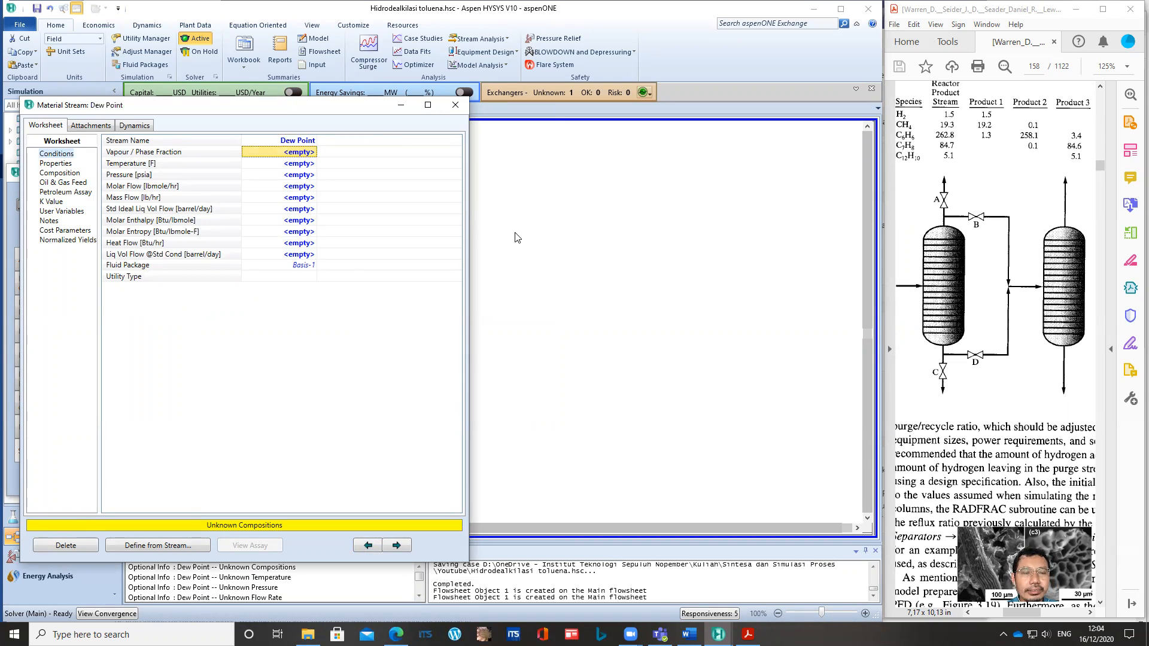
Step: Set the Dew Point stream's temperature to 130 F
click(308, 166)
text(130)
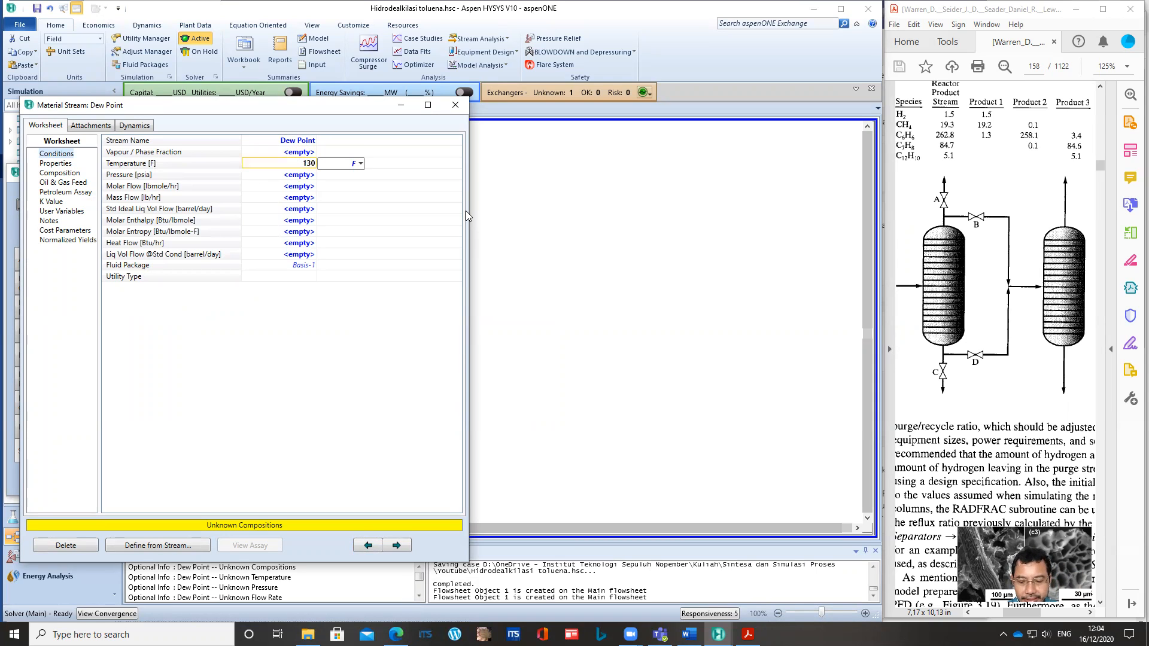
key(Return)
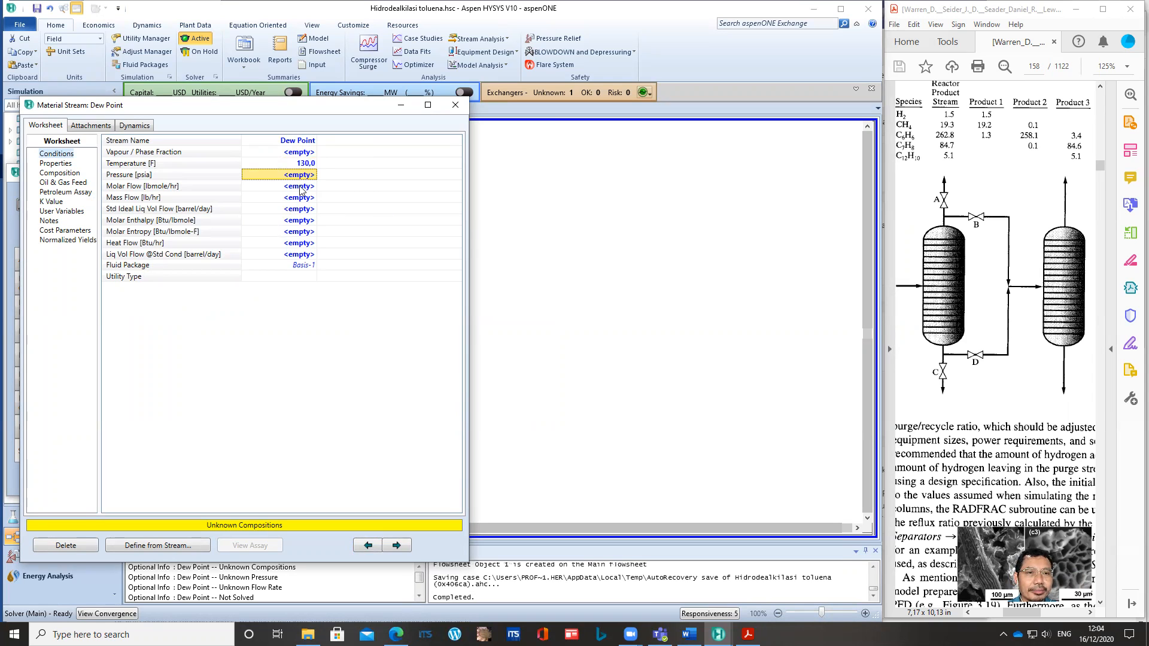
Step: Change the compositional basis of the Dew Point stream to Mole Flows
click(66, 173)
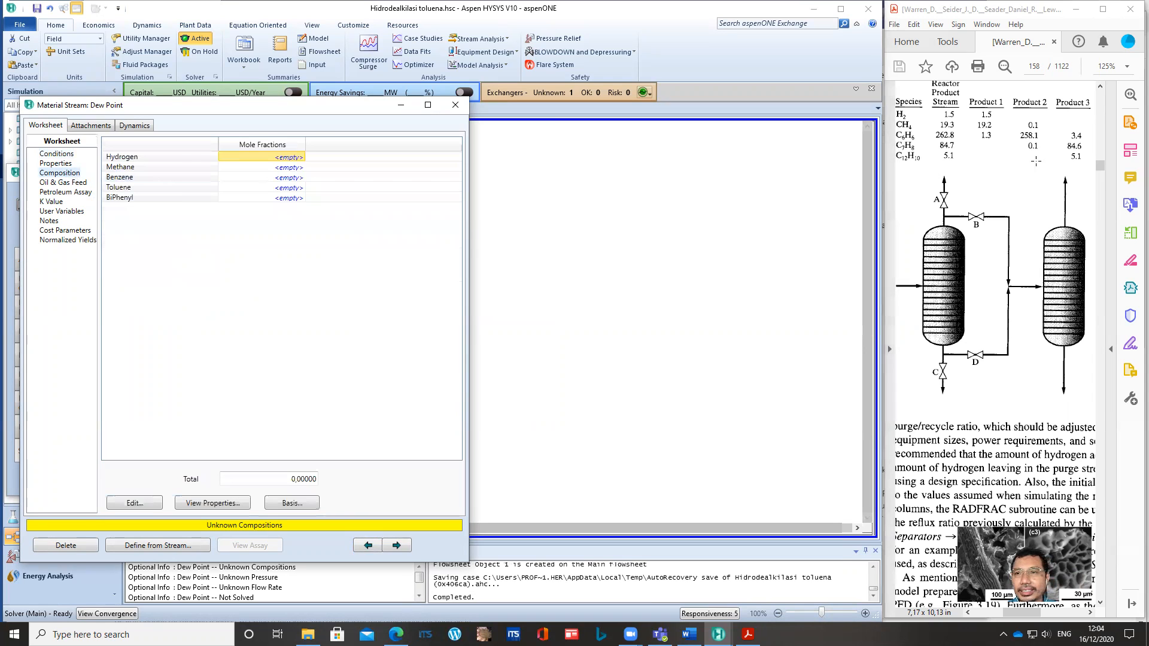
click(290, 503)
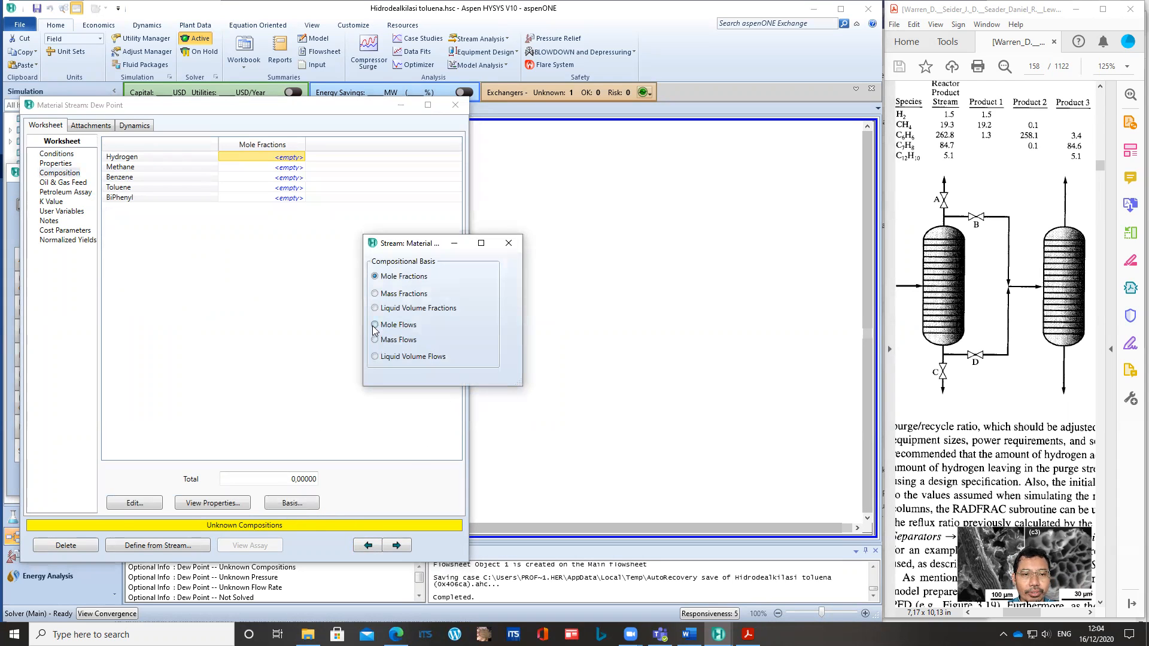
click(375, 325)
click(507, 245)
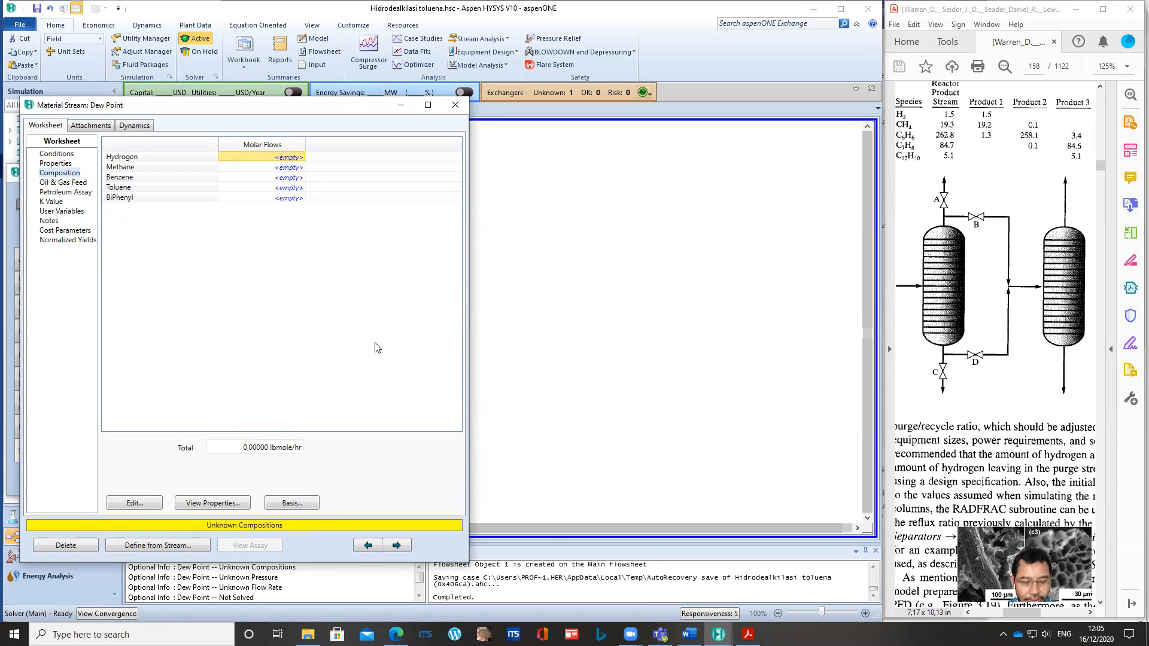
Step: Set the Dew Point stream's mole flows to hydrogen 1.5, methane 19.2 and benzene 1.3 lbmole/hr, leaving toluene and biphenyl blank
text(1.5)
key(Return)
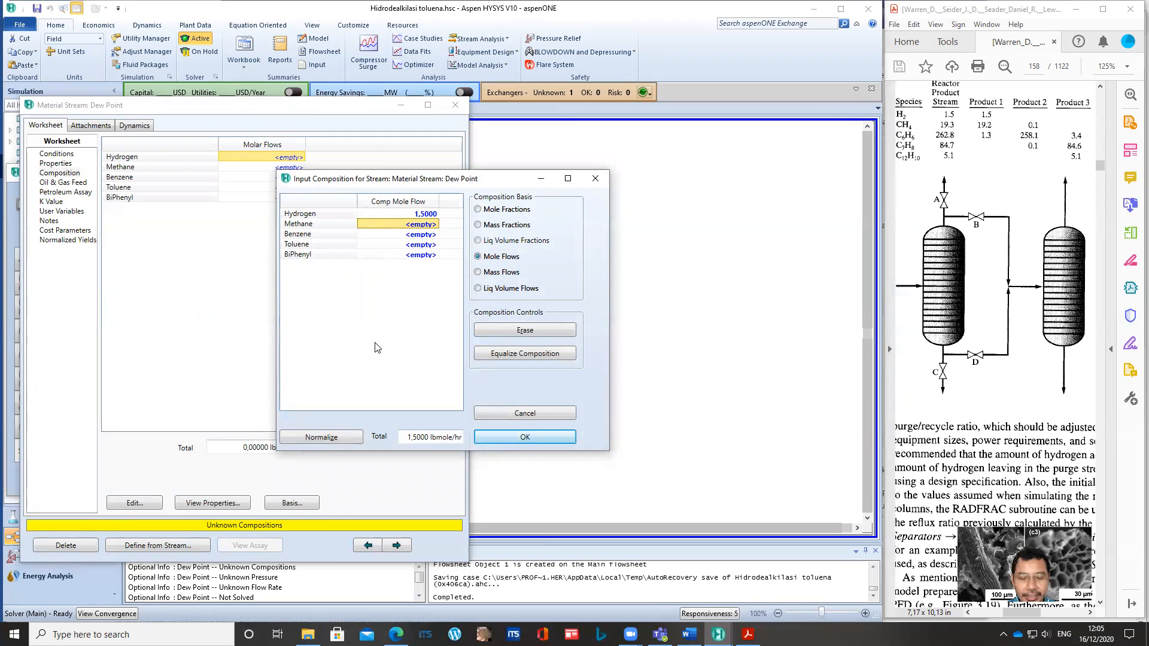
text(19,2)
key(Return)
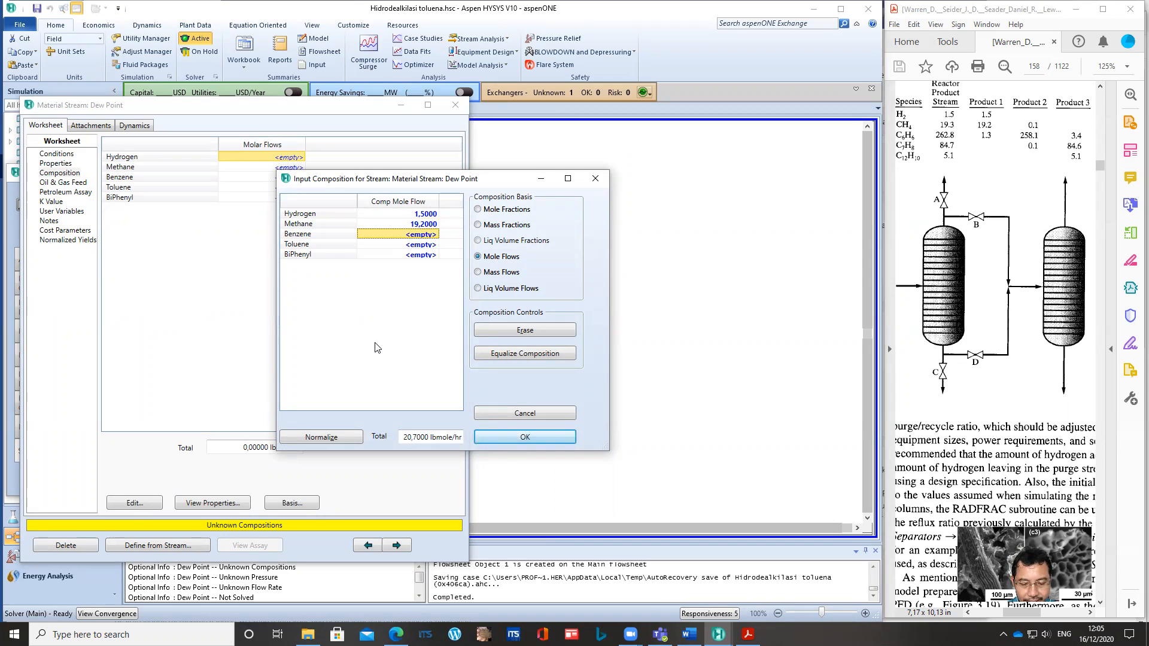
text(1,3)
key(Return)
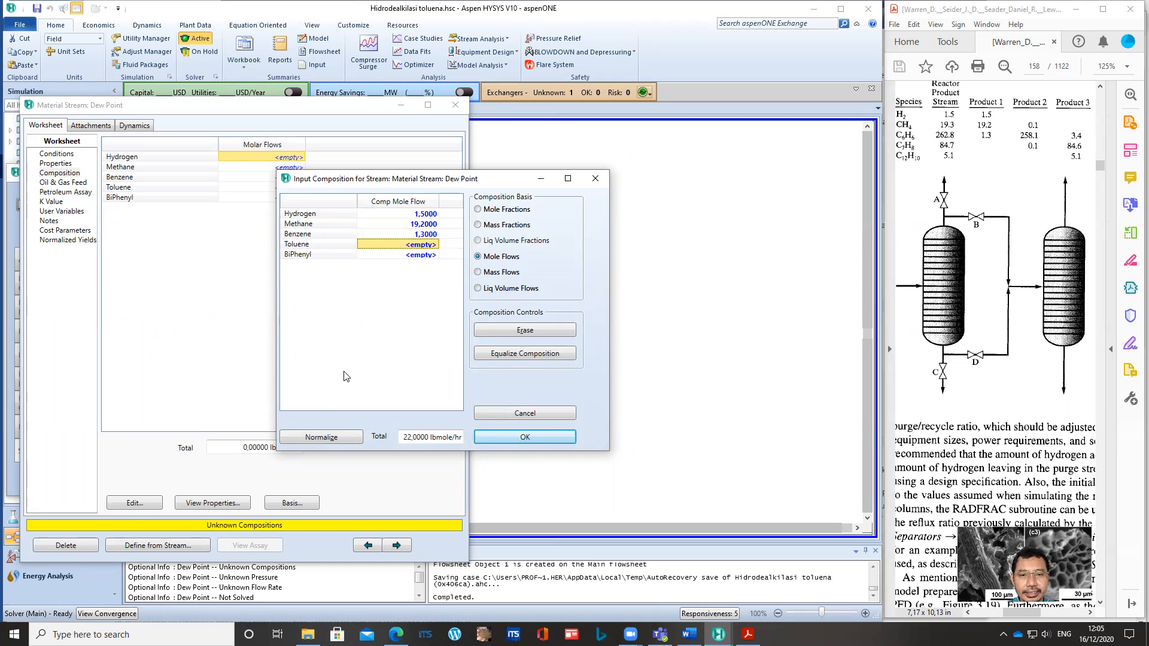
click(539, 436)
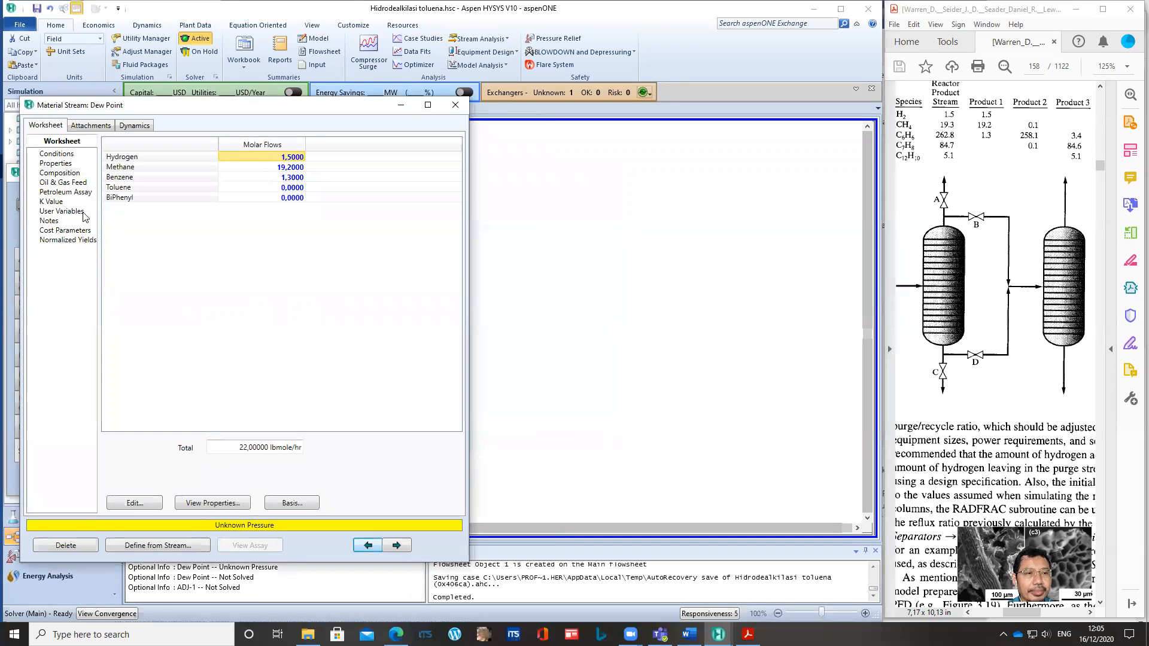
Step: Set the Dew Point stream's vapour fraction to 1 and close its properties
click(60, 156)
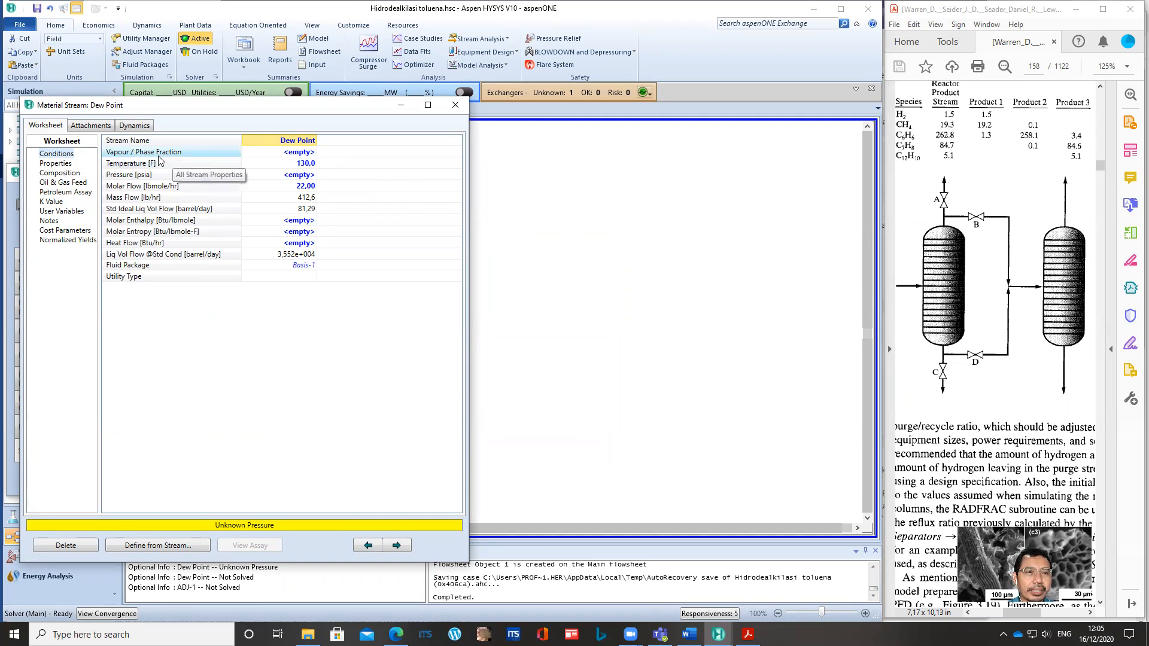
click(293, 153)
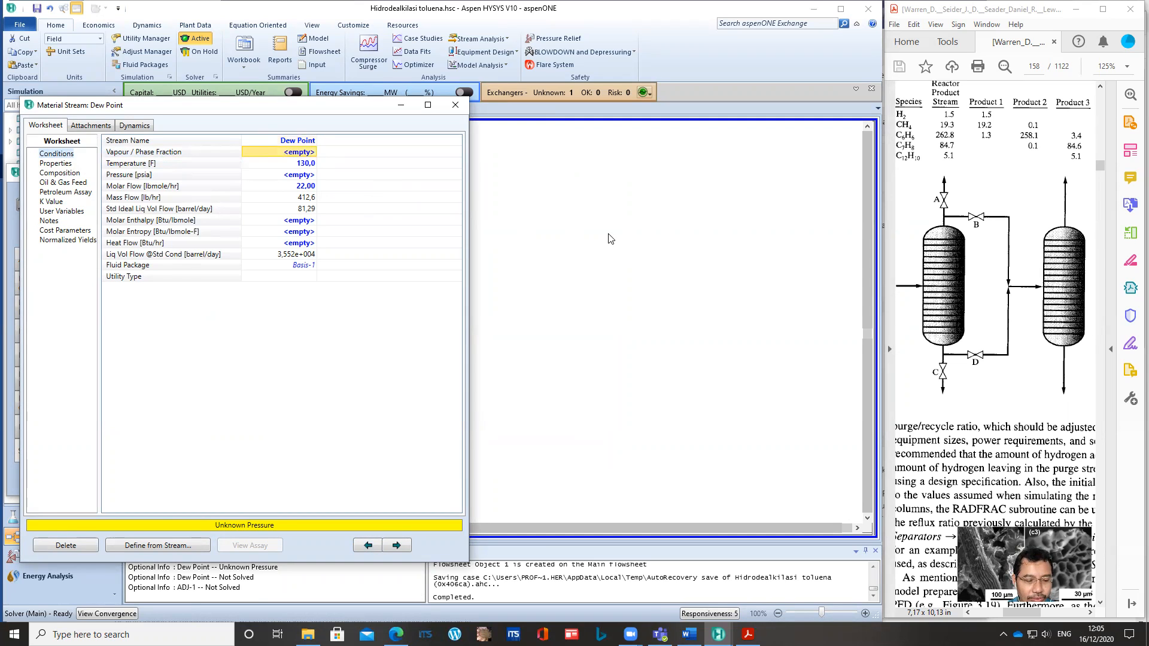
text(1)
key(Return)
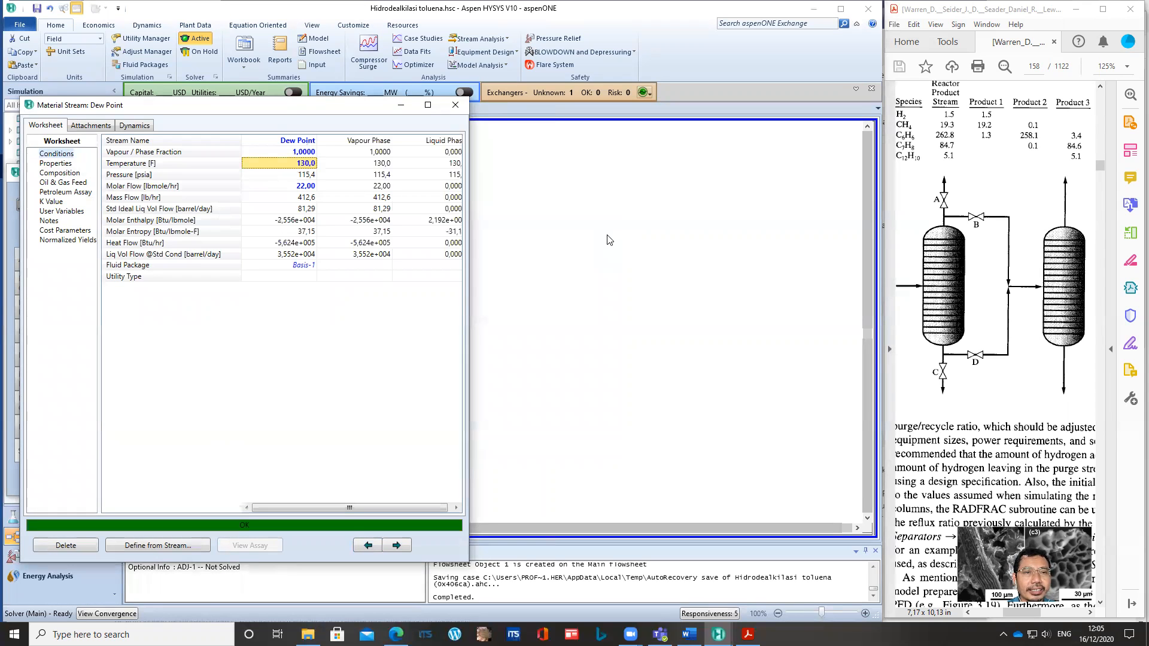
mouse_move(302, 178)
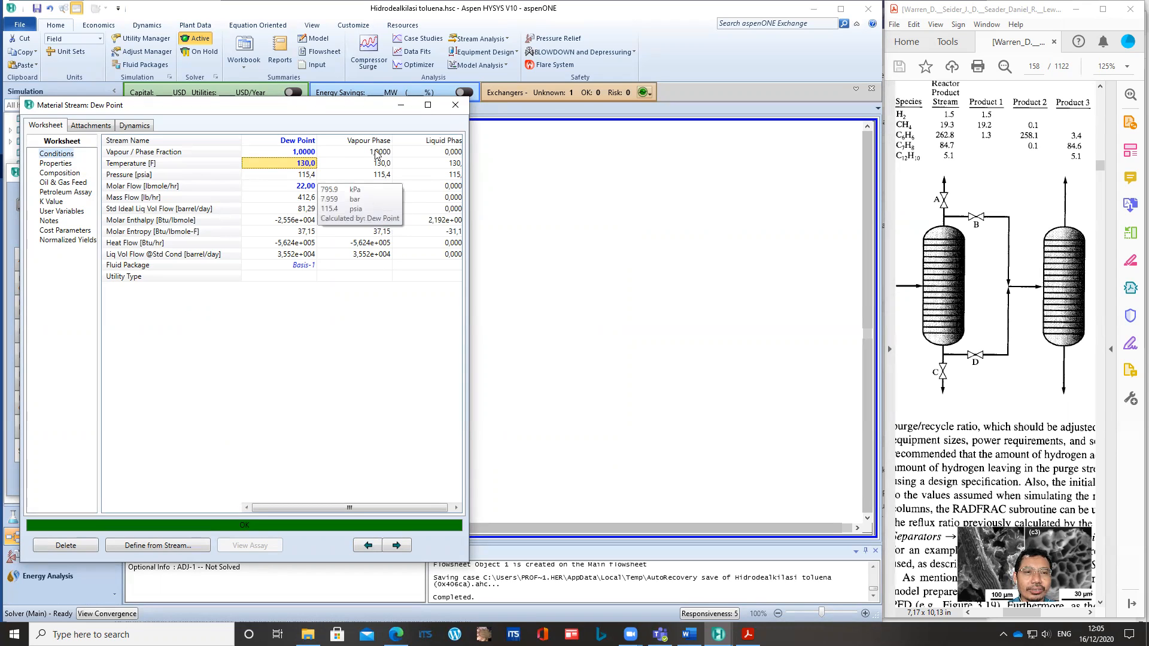
click(454, 106)
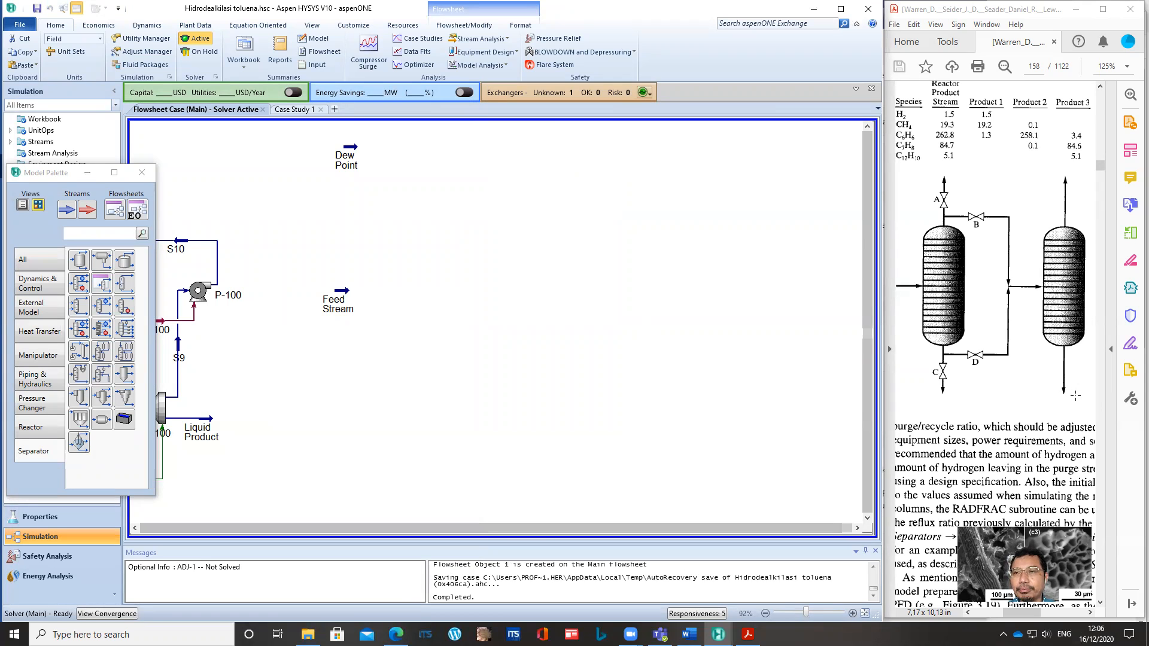
Step: Add a material stream beside Dew Point and name it Bubble point
click(65, 210)
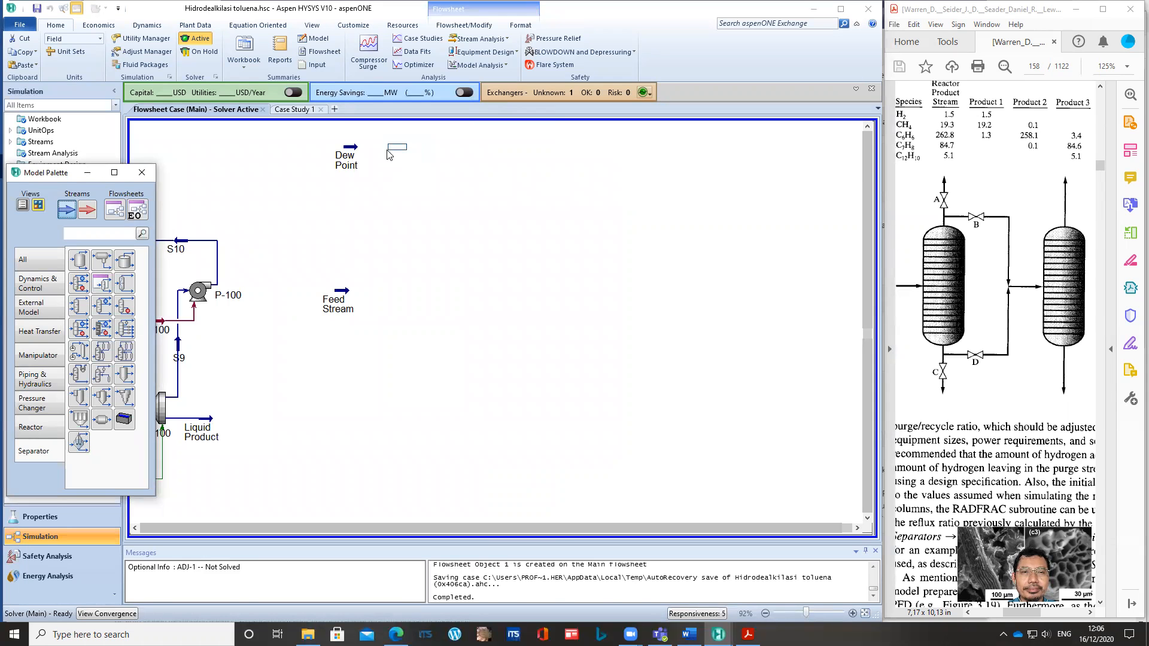
click(387, 154)
double_click(397, 151)
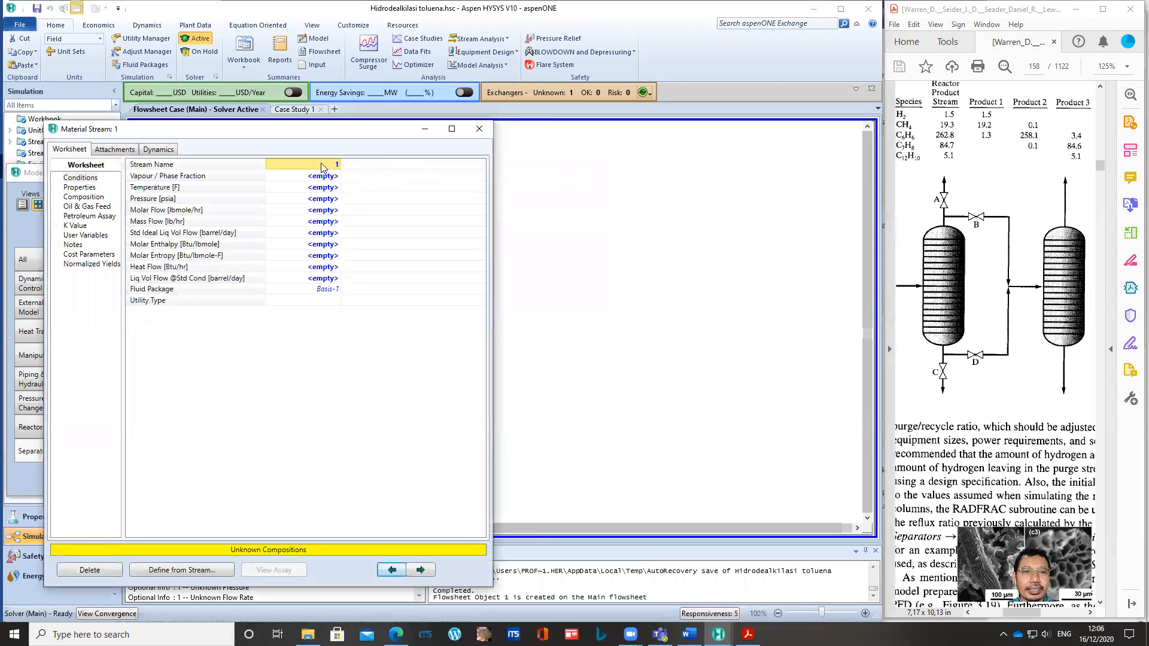
text(Bu)
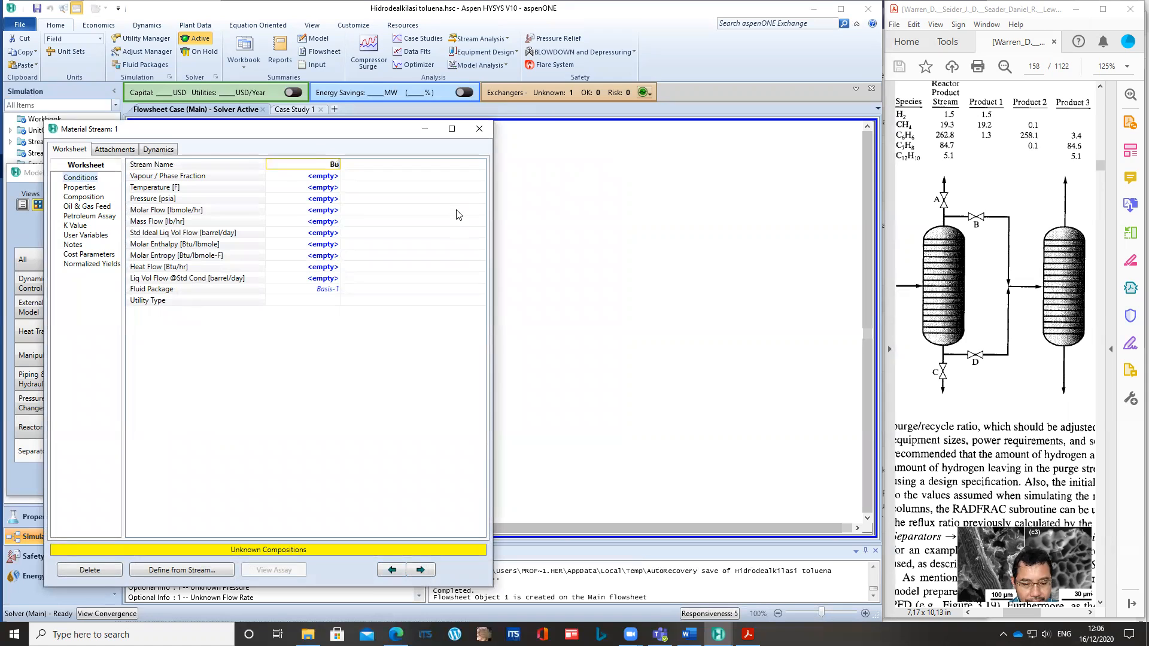
text(bble pint)
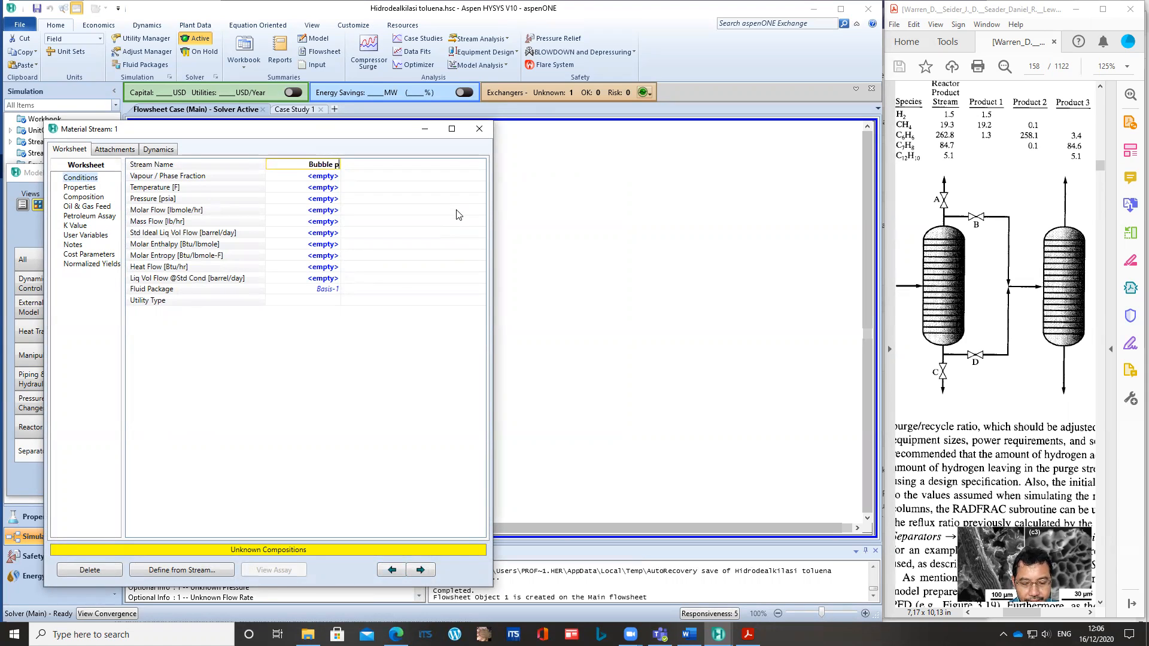
key(BackSpace)
key(BackSpace)
key(BackSpace)
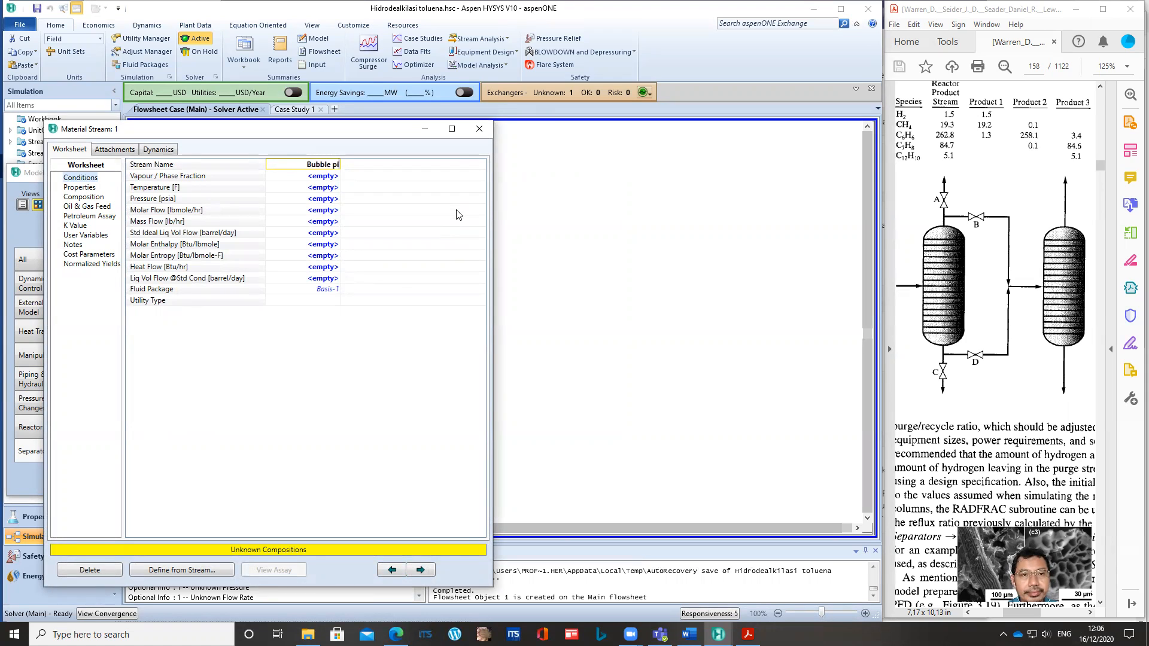
text(oint)
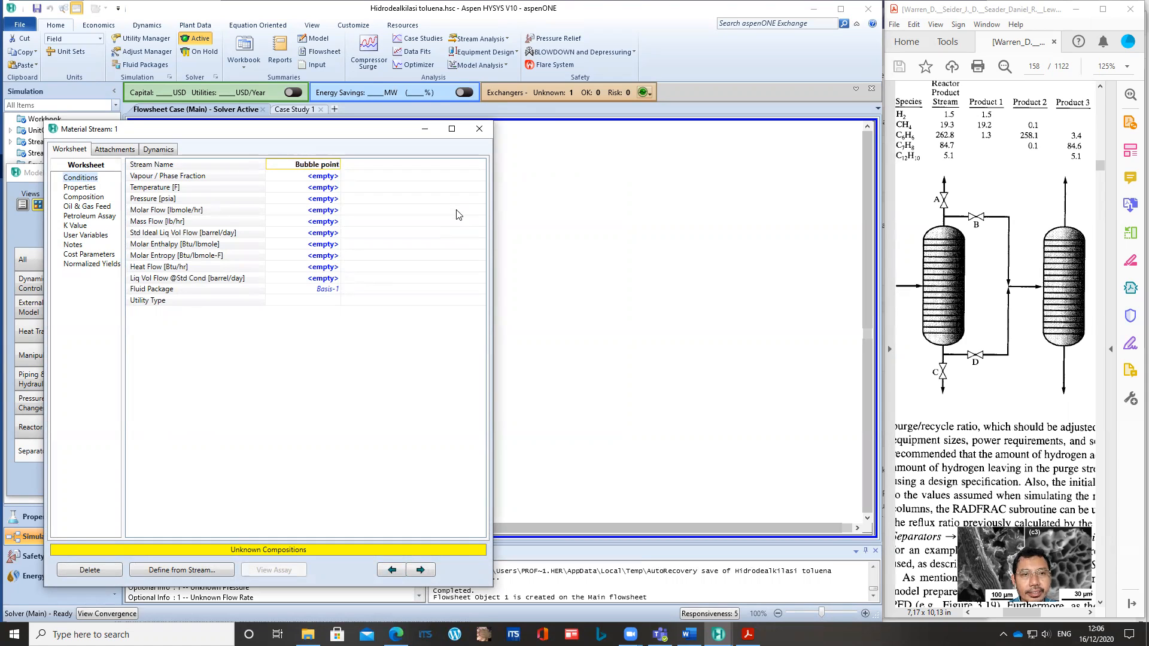
key(Return)
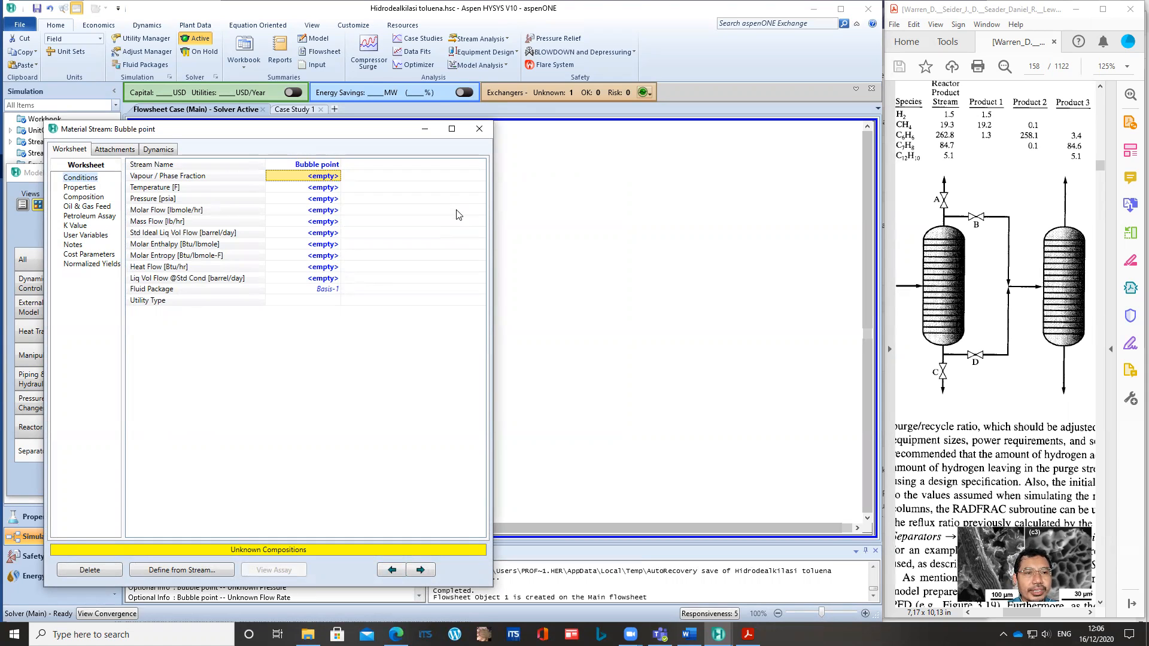
Step: Set the Bubble point stream's temperature to 130 F
key(Down)
text(130)
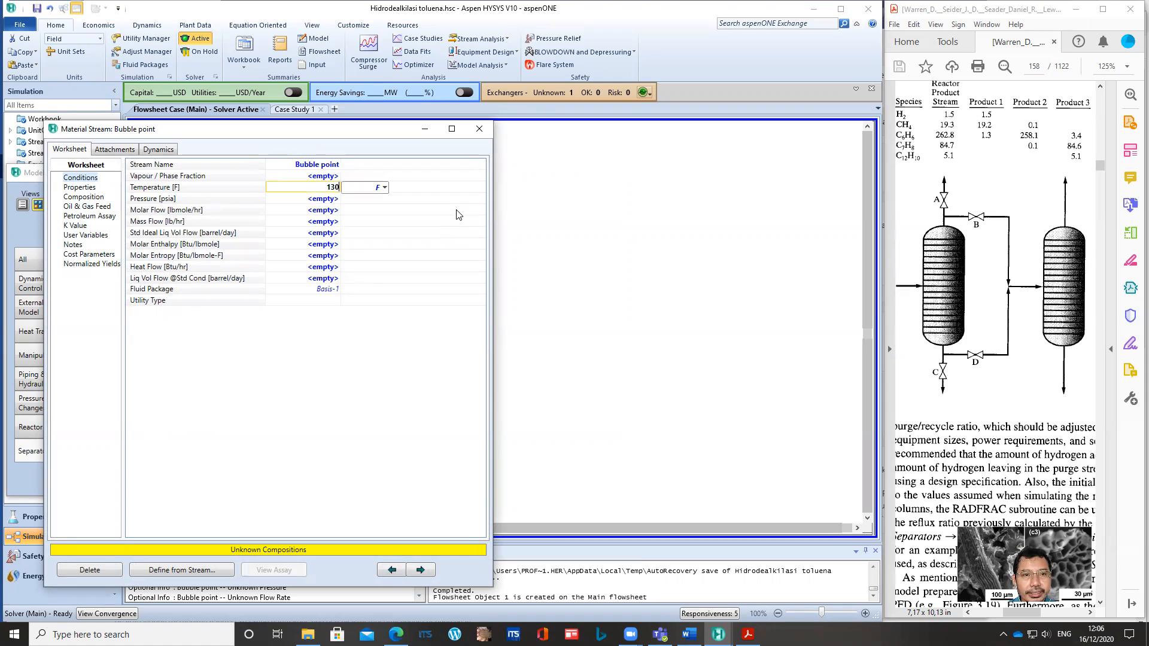
key(Return)
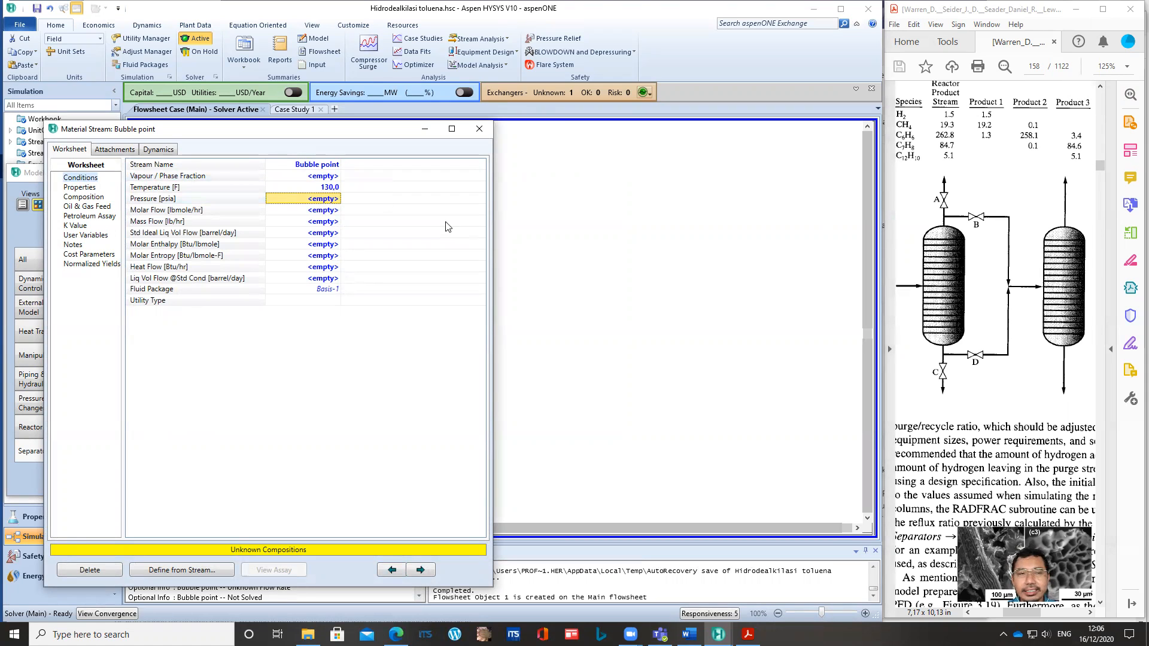
Step: Change the compositional basis of the Bubble point stream to Mole Flows
click(78, 196)
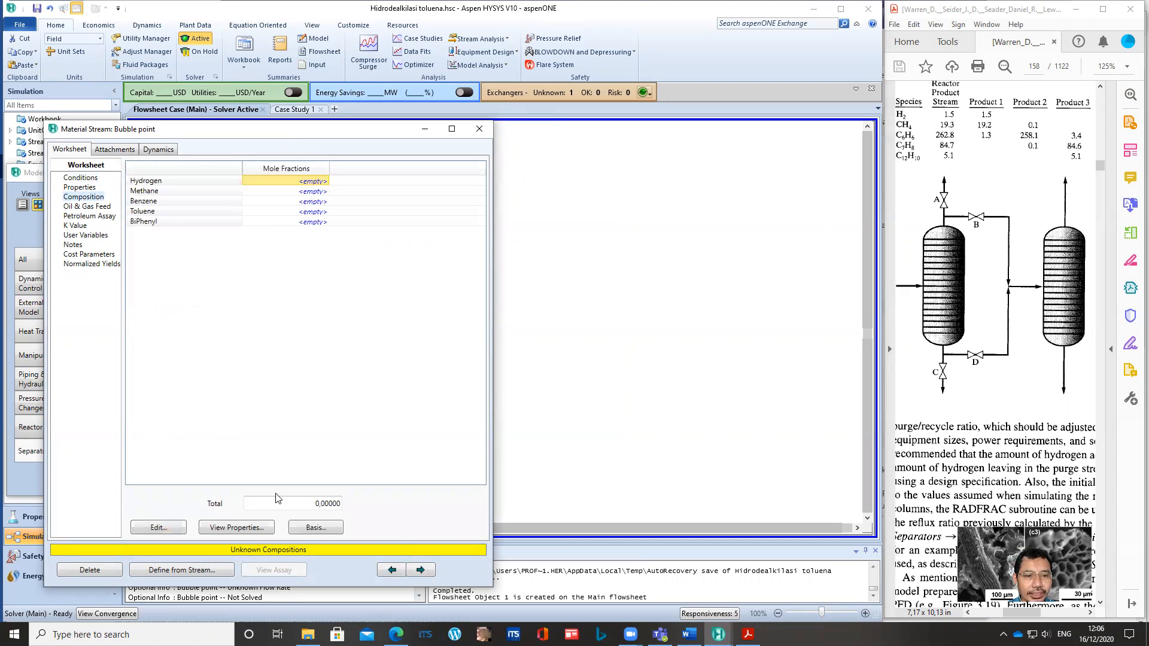
click(306, 531)
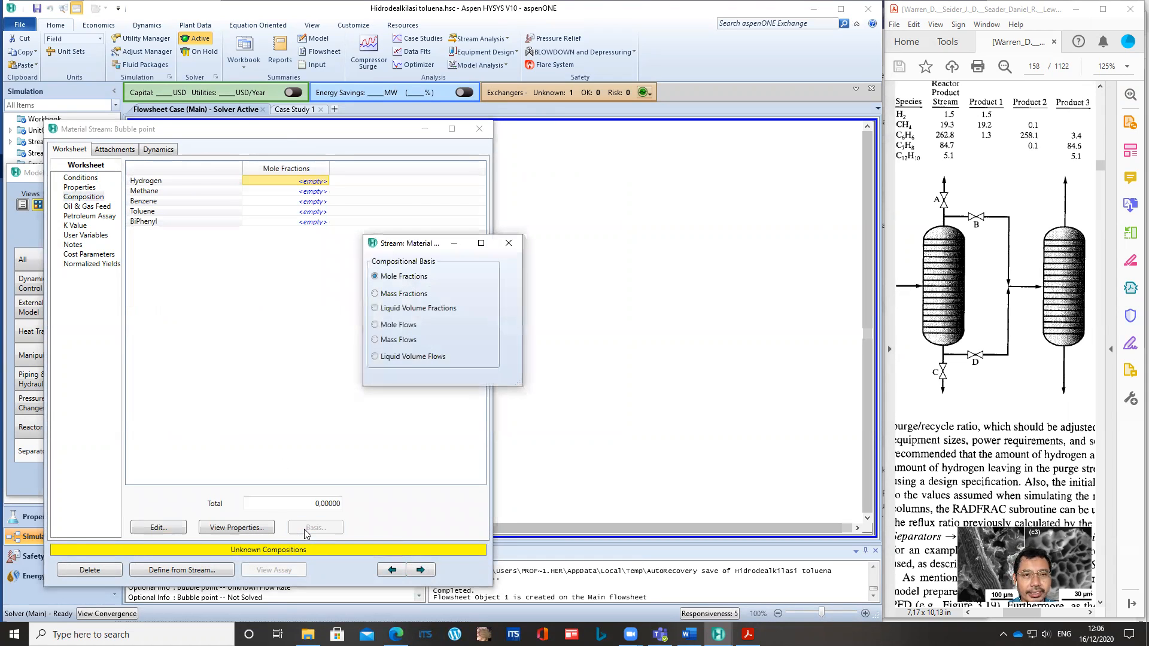
click(375, 325)
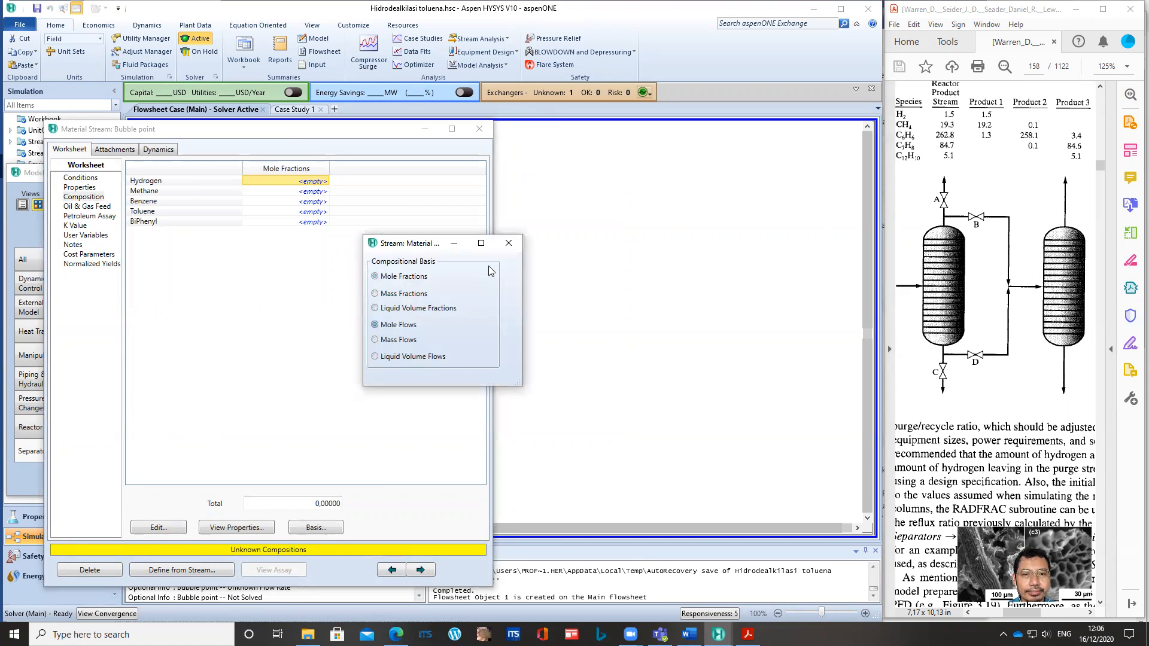
click(509, 244)
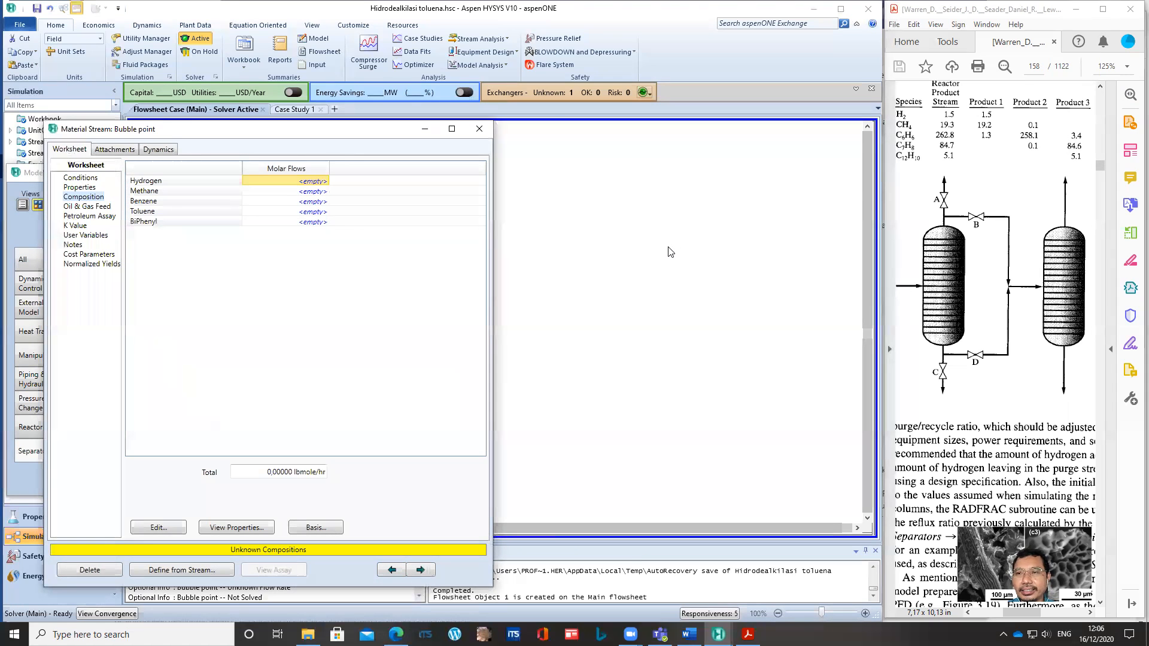
Step: Set the Bubble point stream's mole flows to hydrogen 0, methane 0, benzene 3.4, toluene 84.6 and biphenyl 5.1 lbmole/hr
text(0)
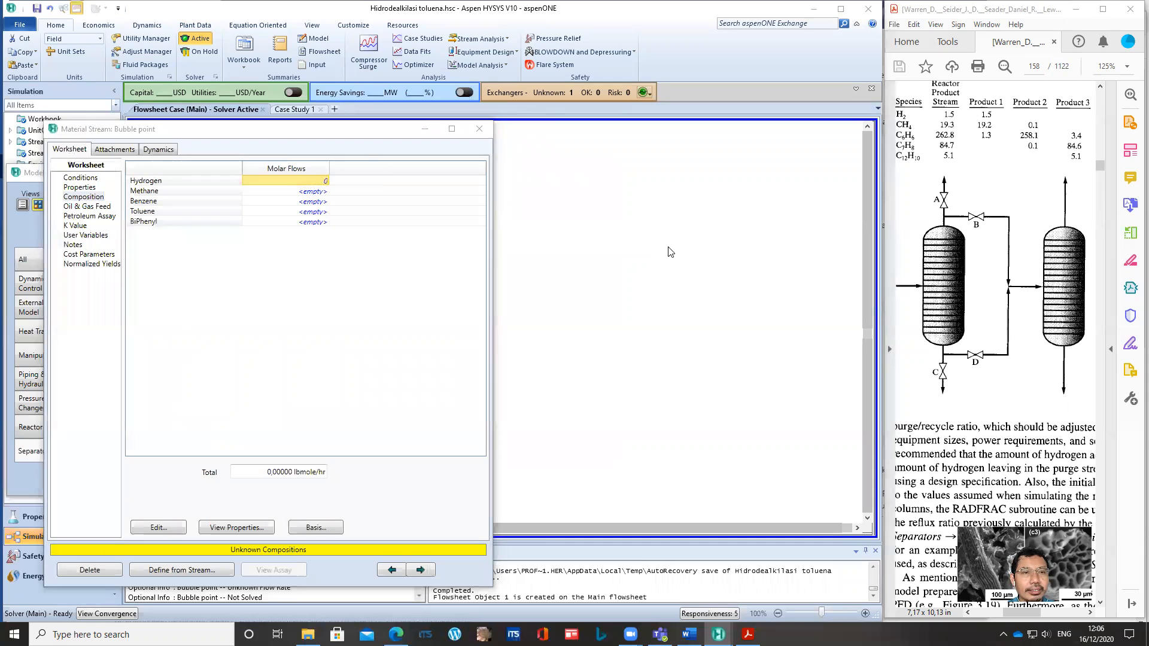
key(Return)
text(0)
key(Return)
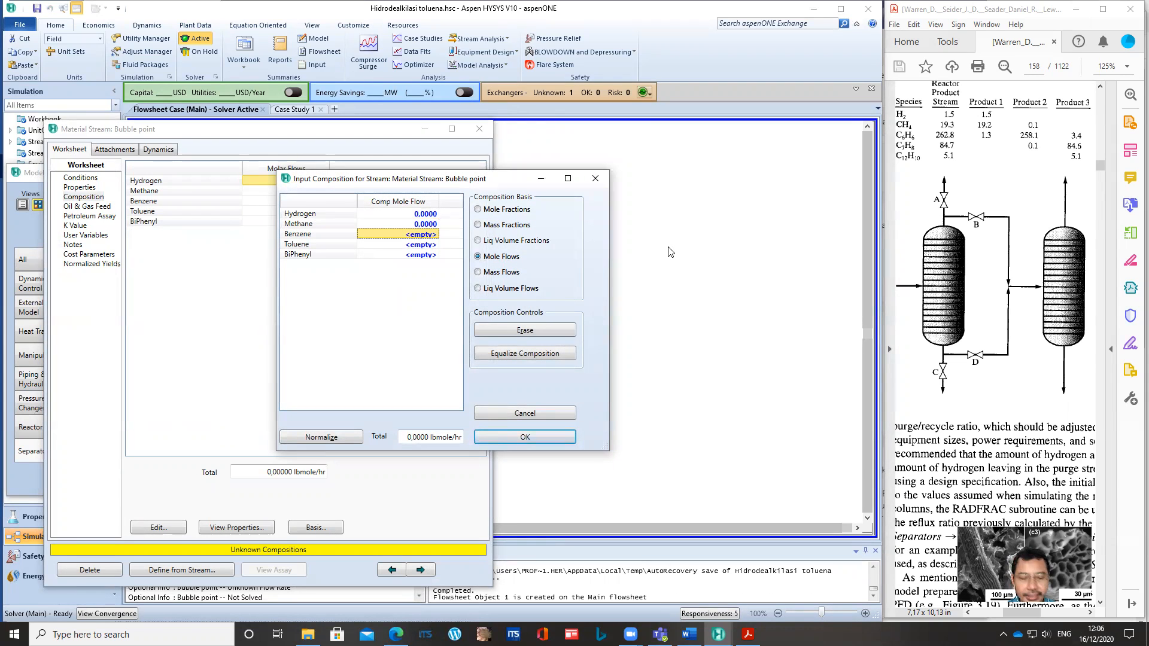
text(3,4)
key(Return)
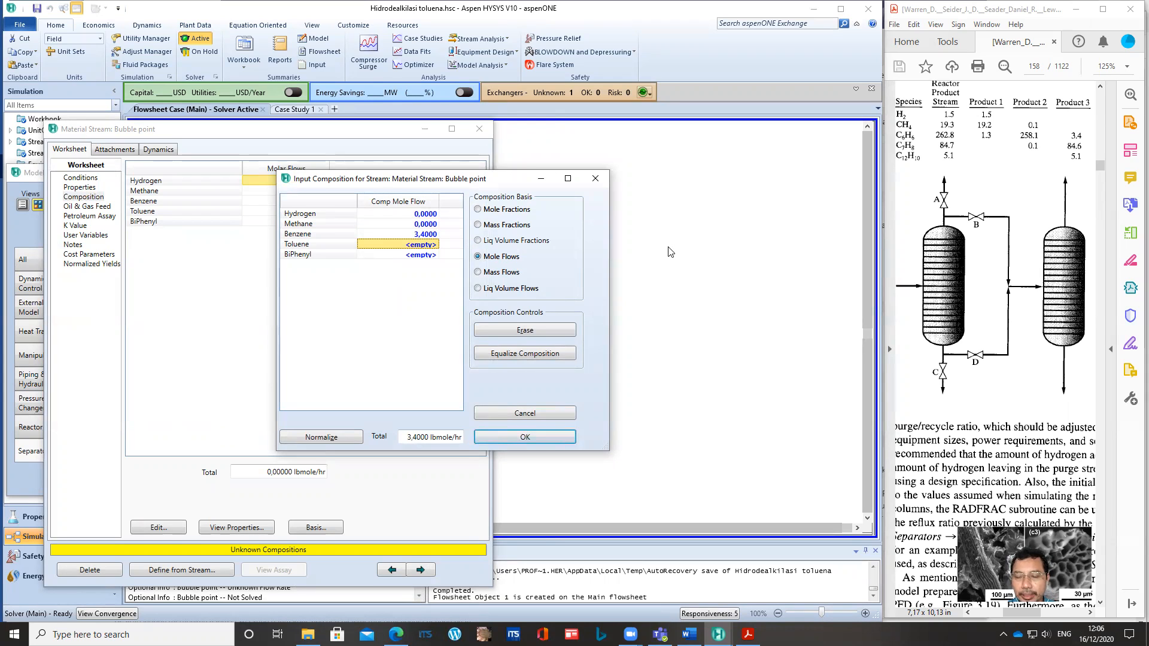
text(84)
text(,6)
key(Return)
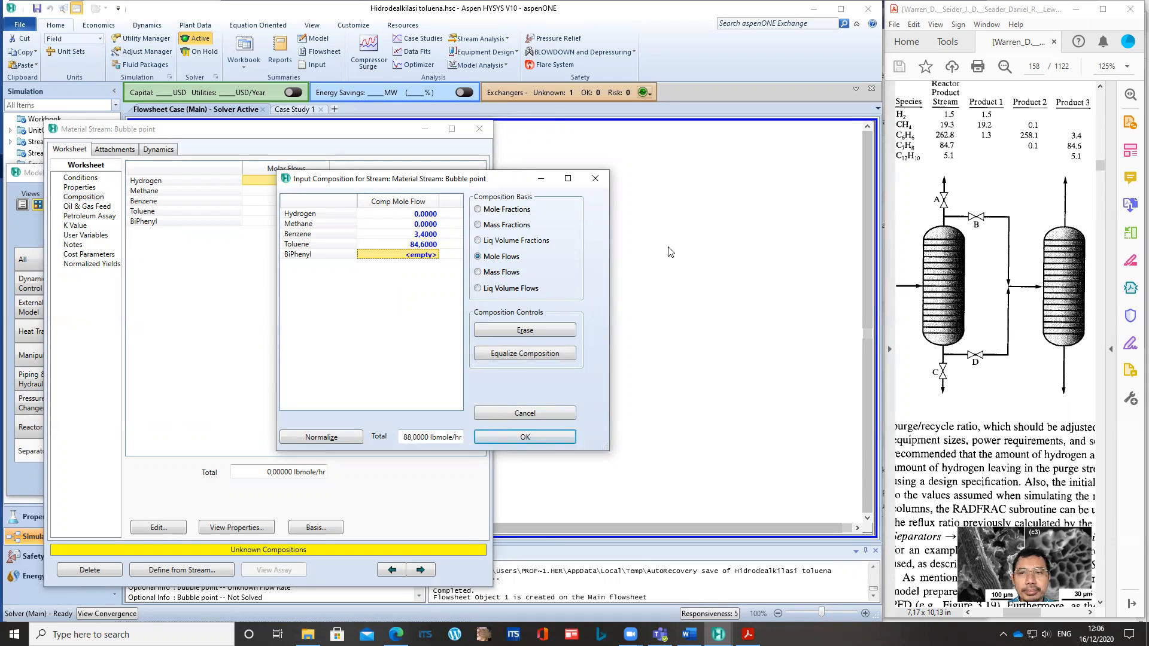
text(5,1)
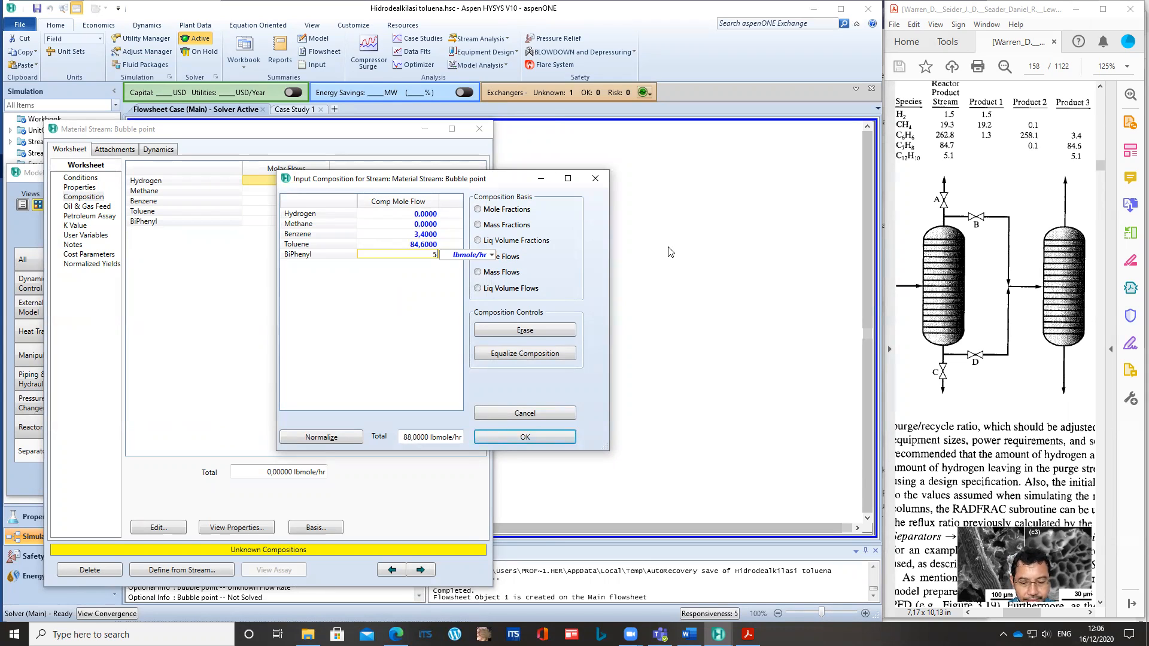
key(Return)
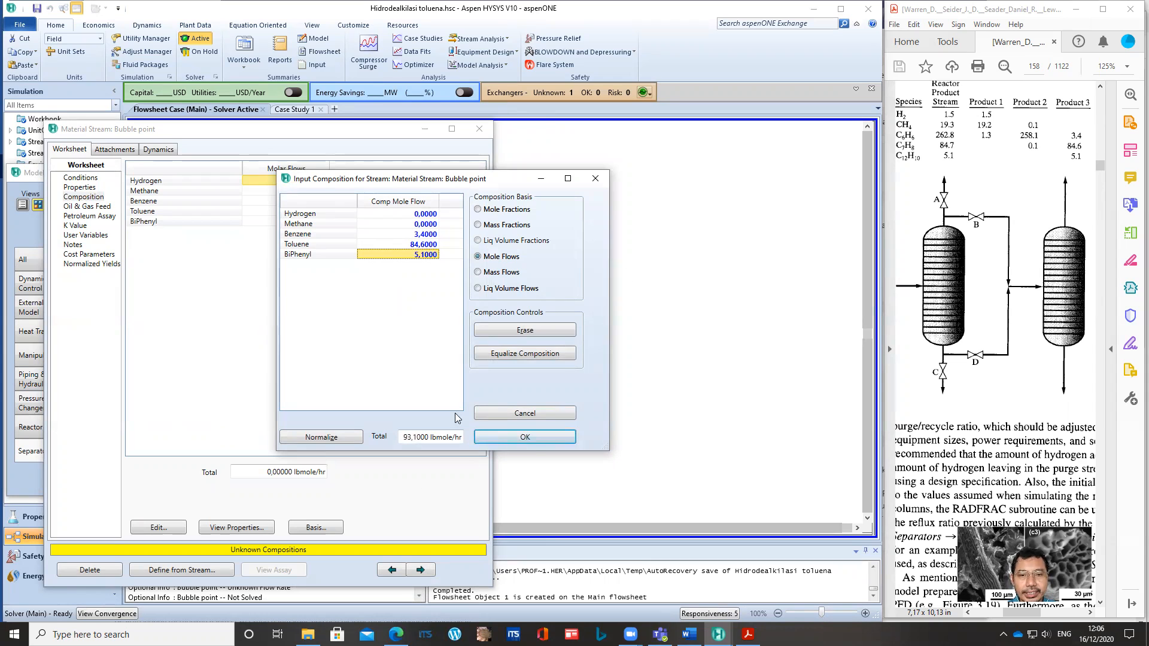
click(525, 436)
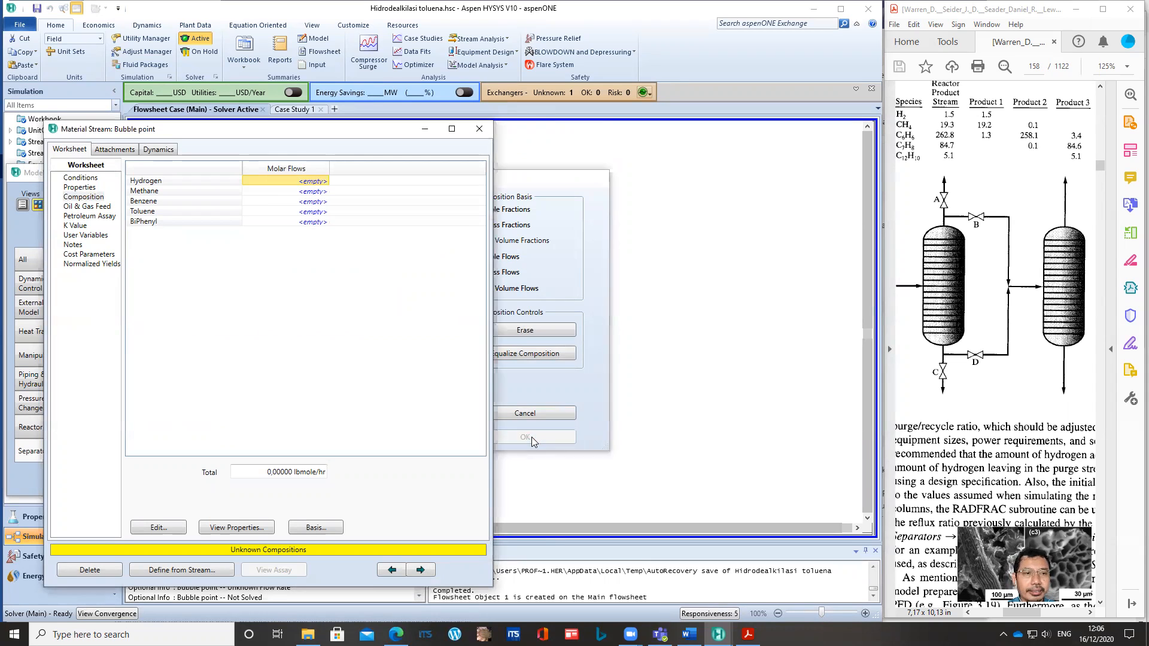
Step: Set the Bubble point stream's vapour fraction to 0 and close its properties
click(94, 179)
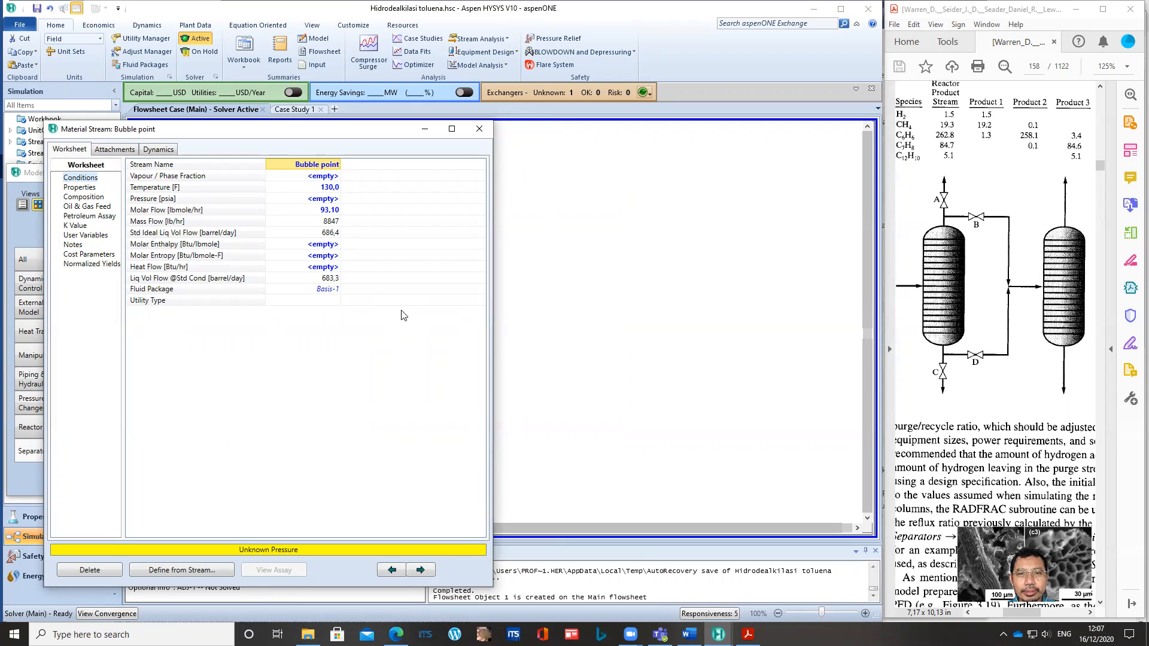
click(327, 178)
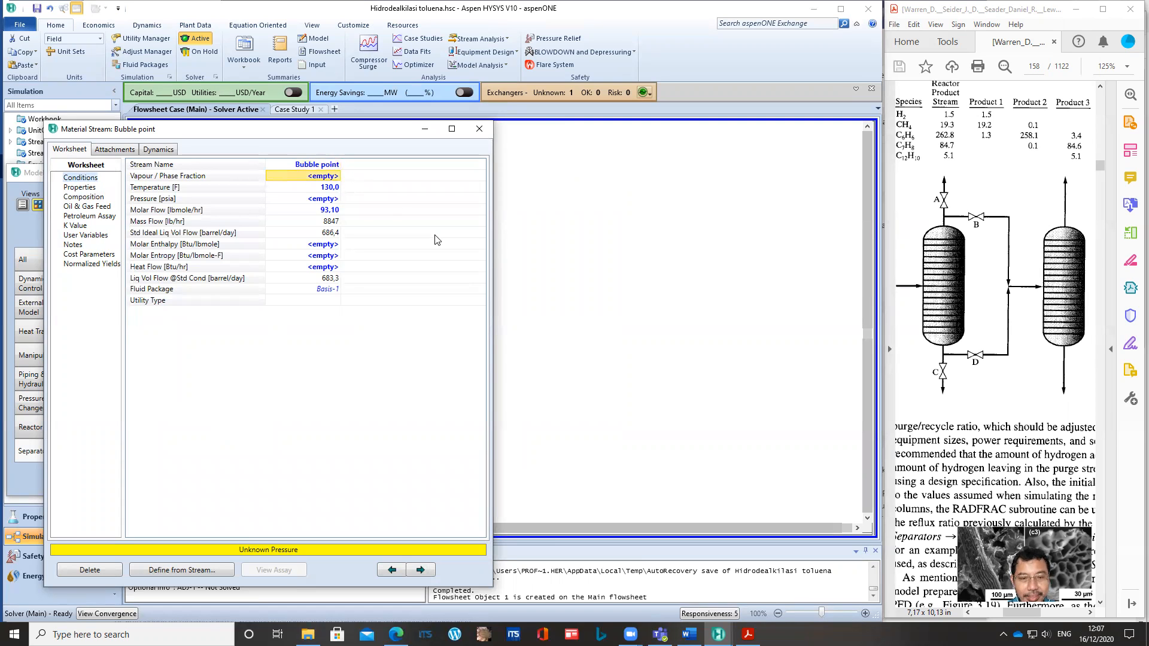
text(0)
key(Return)
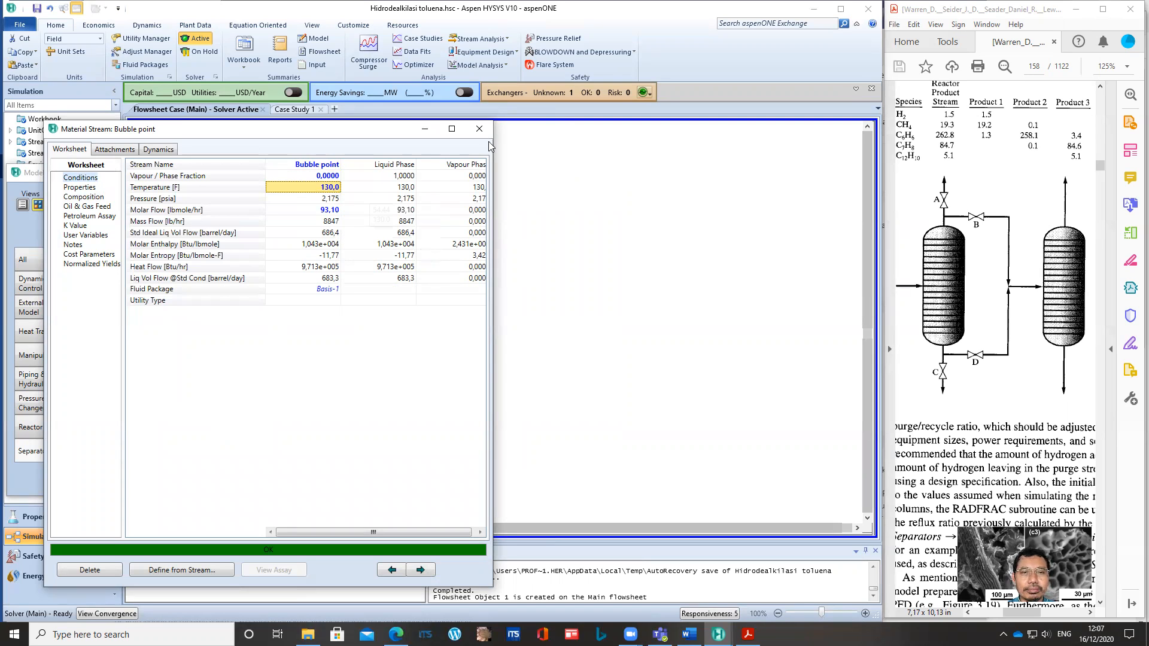
click(479, 129)
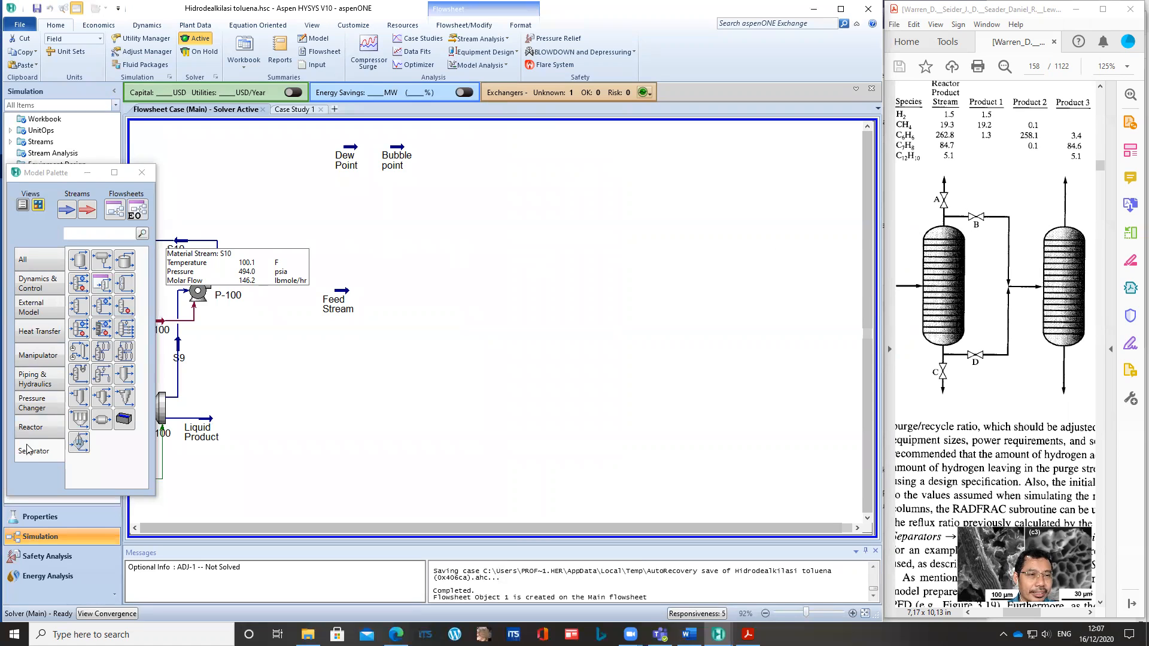
Step: Place a reboiled absorber column beside Feed Stream and open its input expert
click(125, 310)
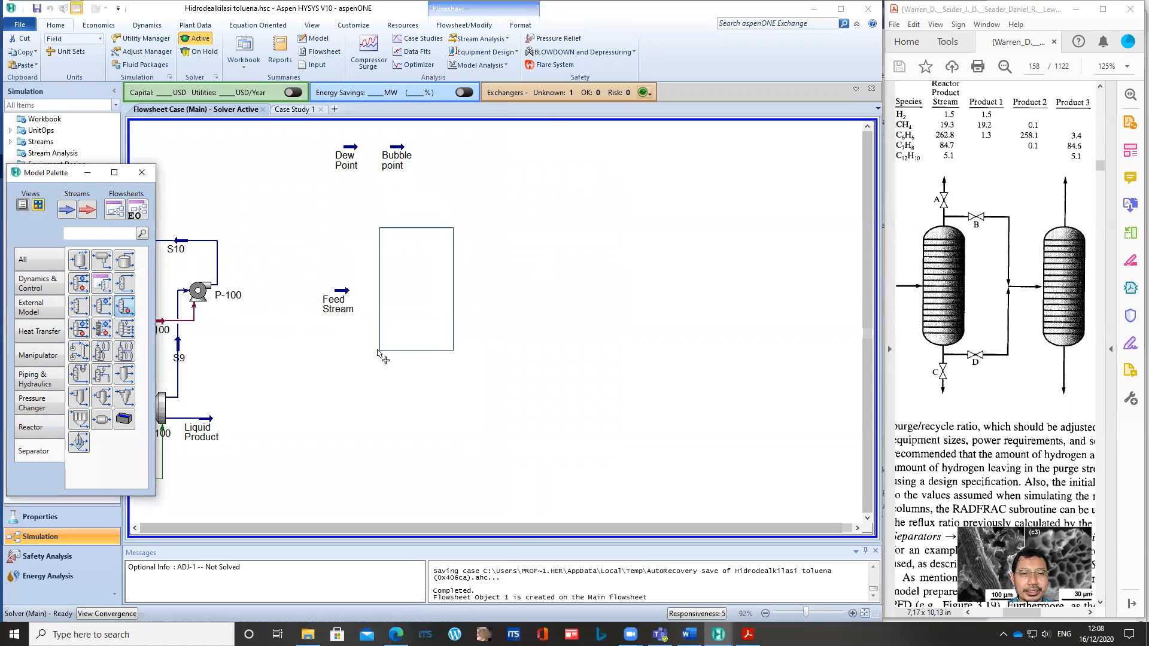
click(378, 351)
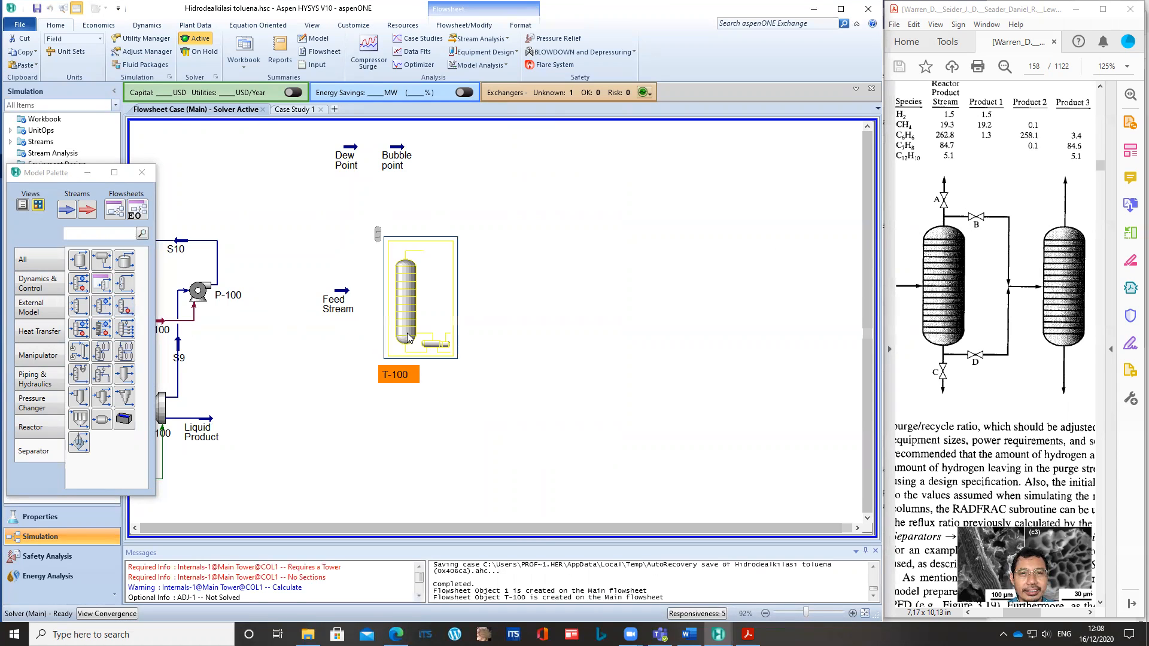
double_click(410, 306)
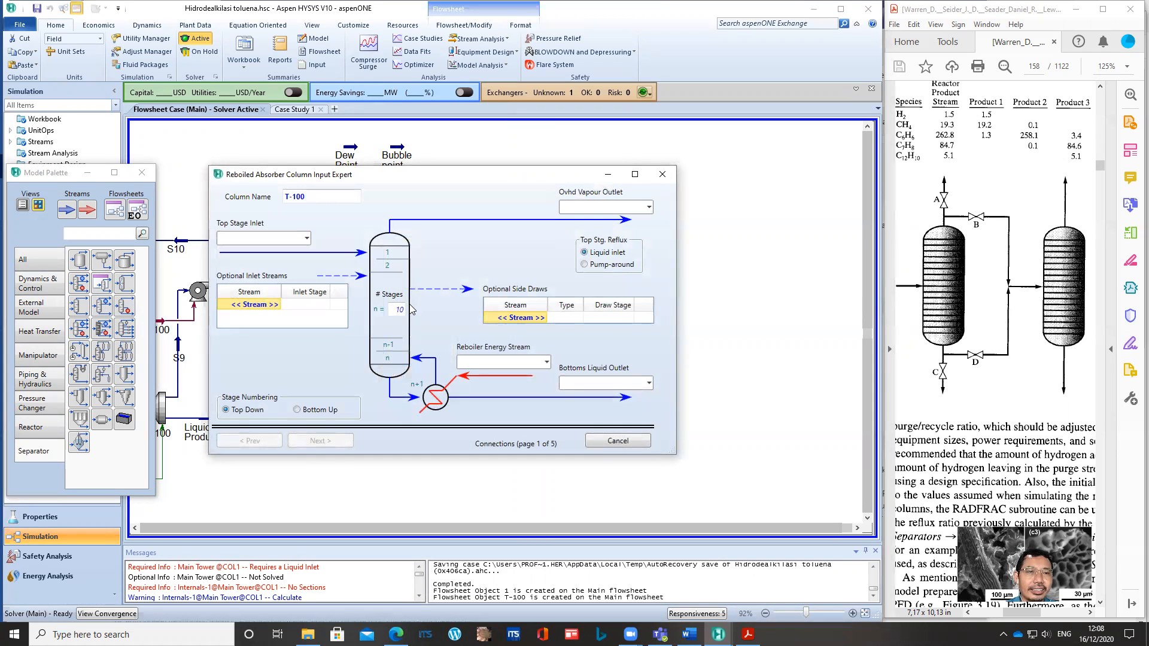
Step: Assign Feed Stream as the column's top stage inlet and set the number of stages to 3
click(306, 238)
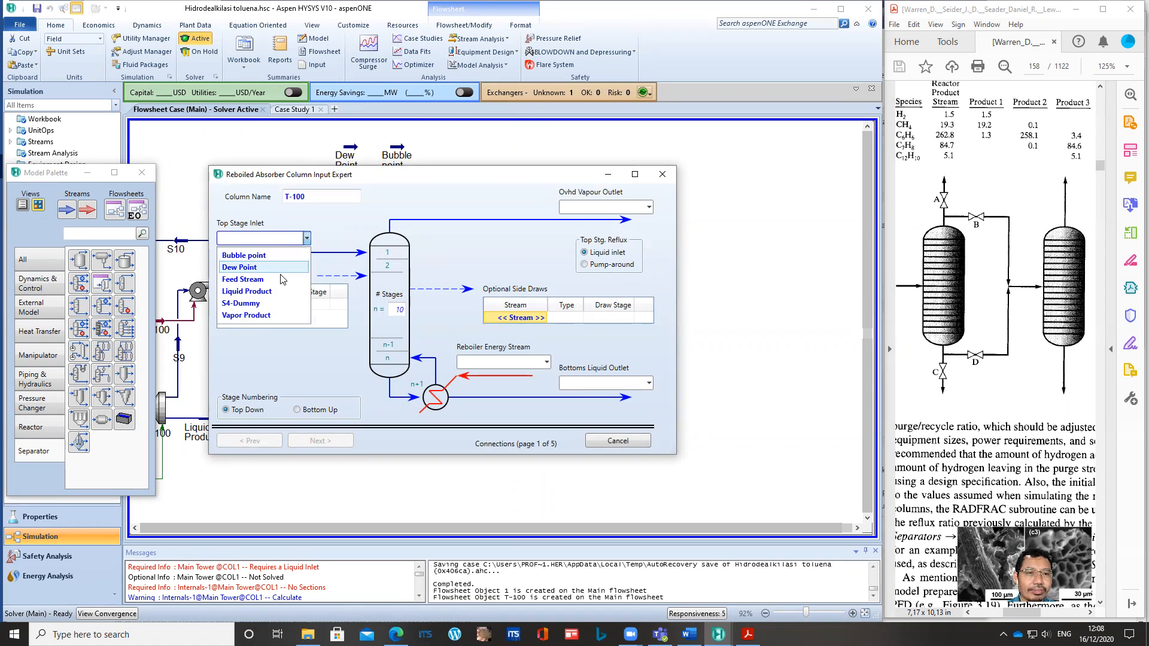
click(242, 279)
click(396, 309)
text(3)
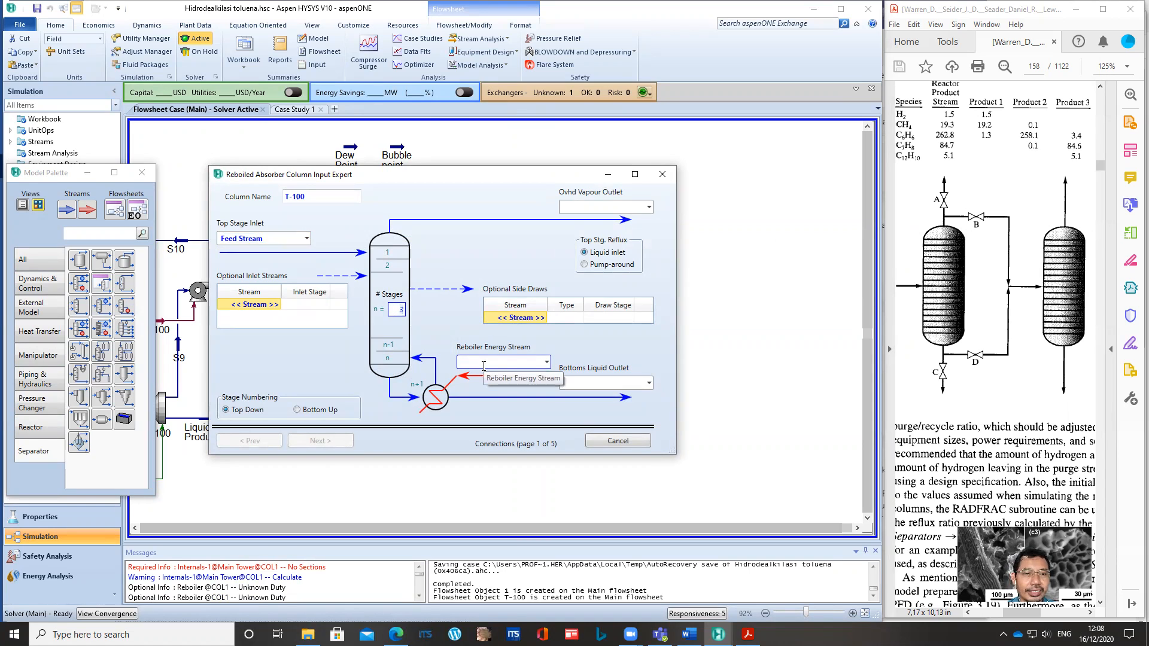
Step: Name the overhead vapour outlet Fuel Gas, the bottoms liquid outlet Bottoms and the reboiler energy stream R1_DUTY, completing the connections
click(586, 207)
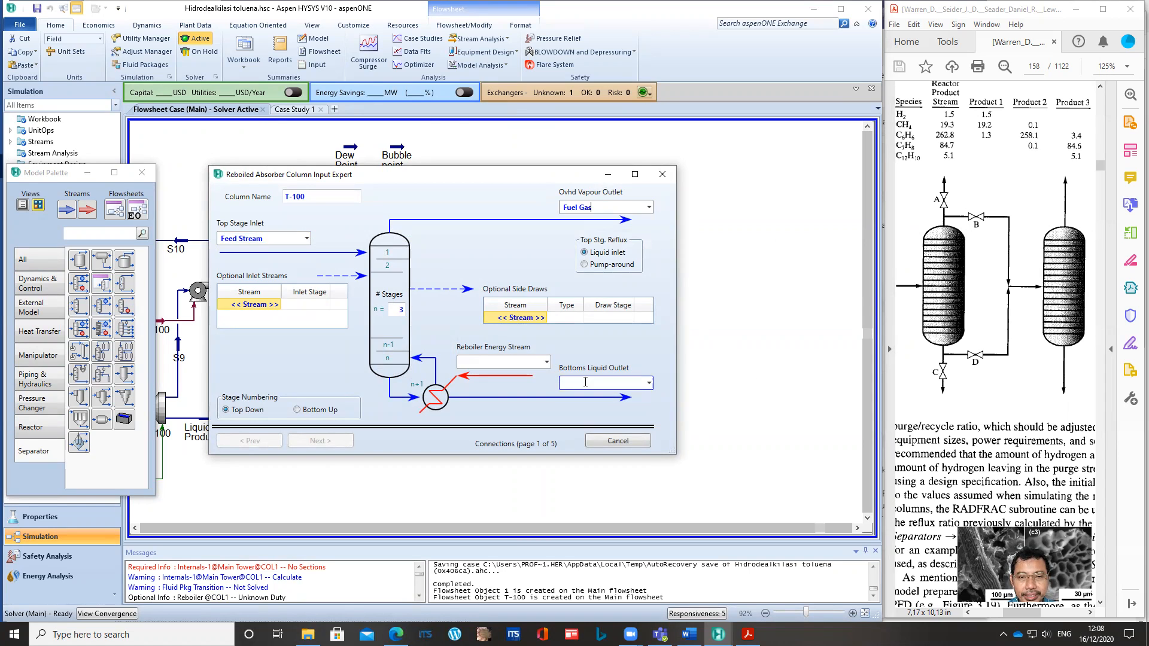
text(Bottoms)
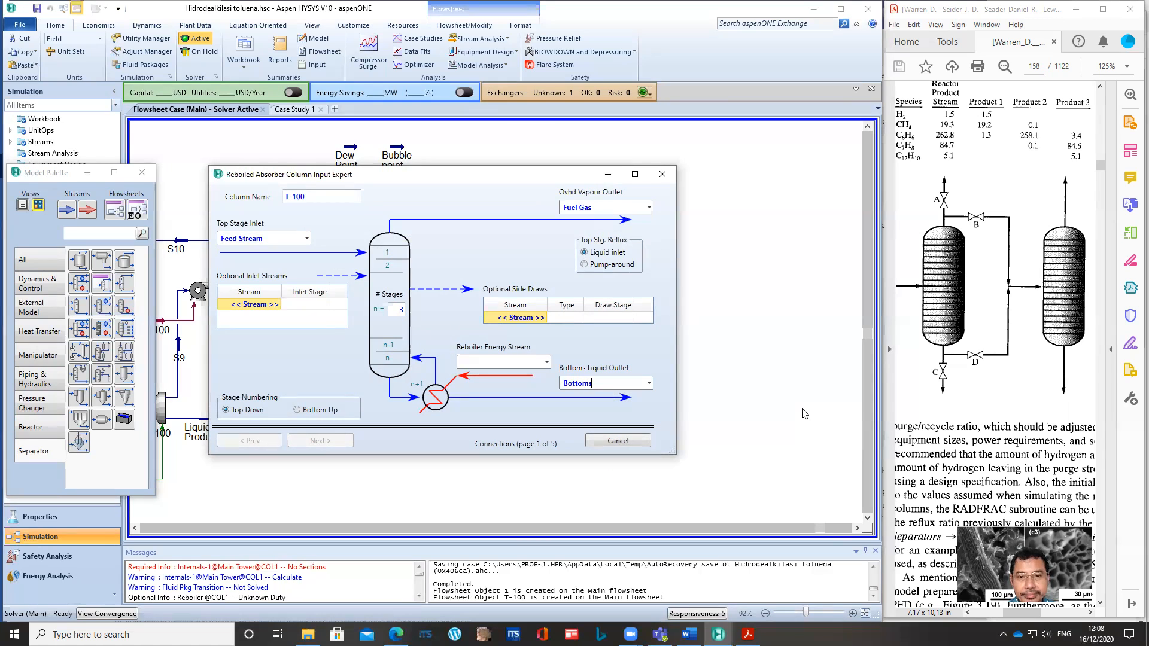
click(512, 362)
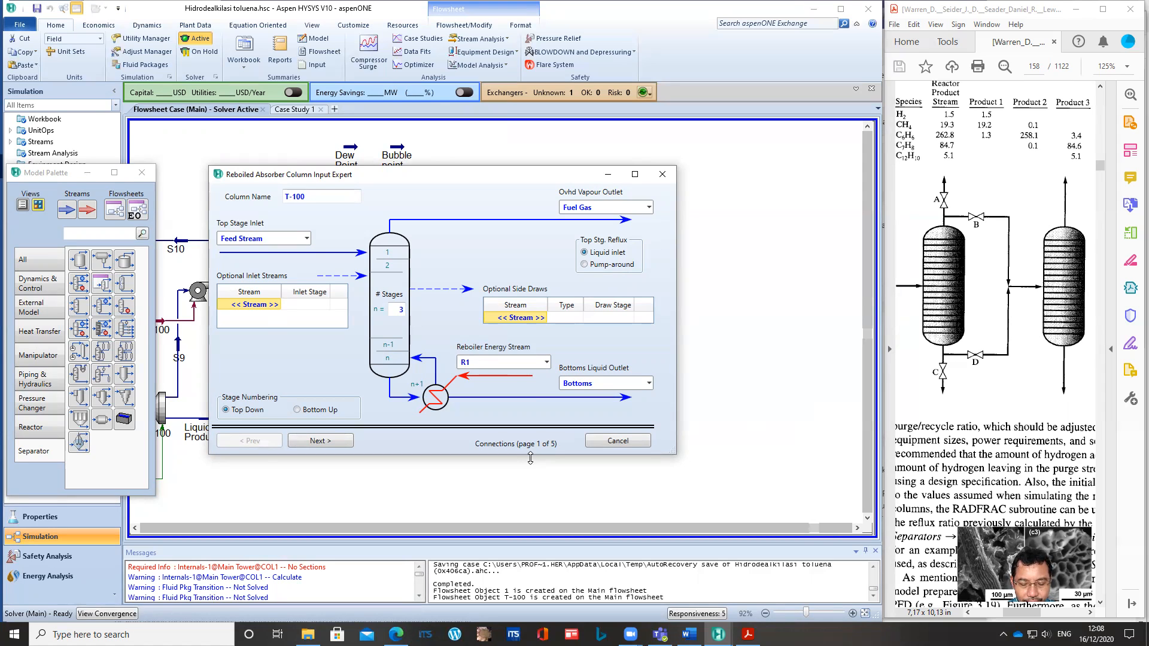
text(R1_DUTY)
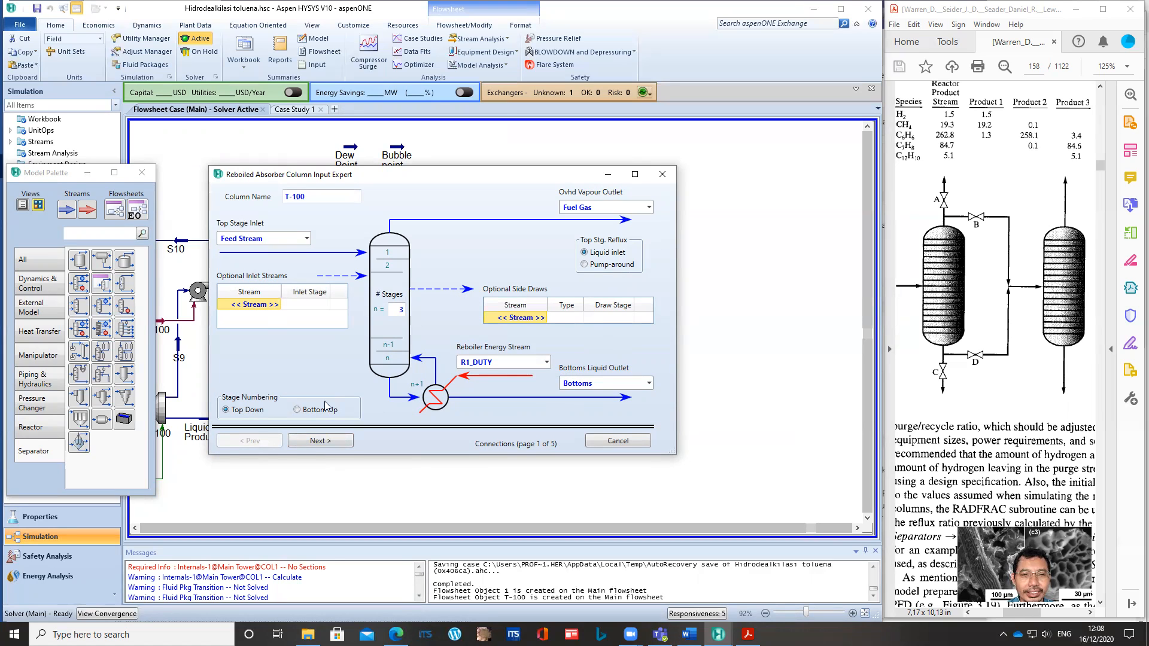
click(324, 441)
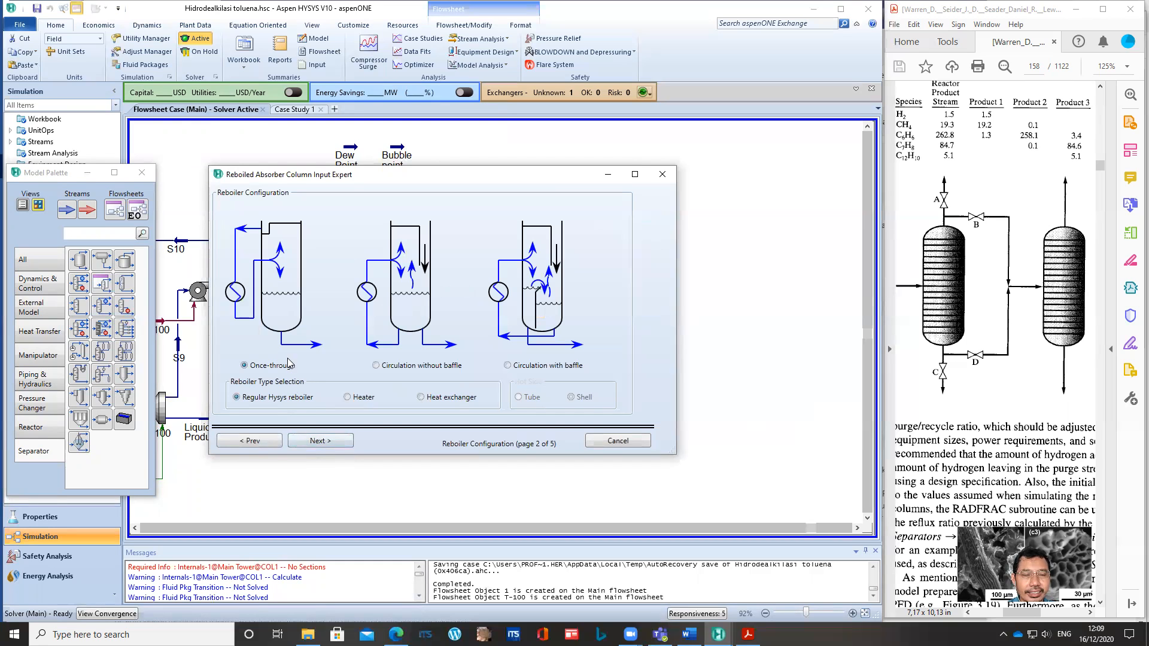
Step: Accept the once-through regular HYSYS reboiler and set both the top stage pressure and the reboiler pressure to 120 psia
click(327, 446)
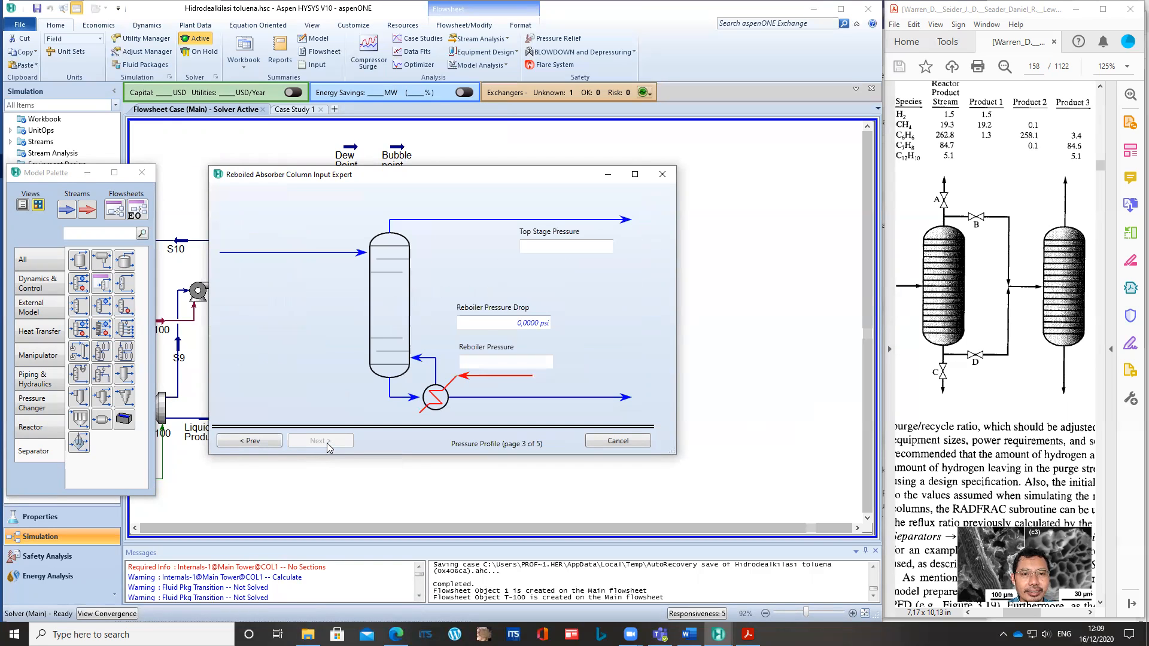
click(541, 247)
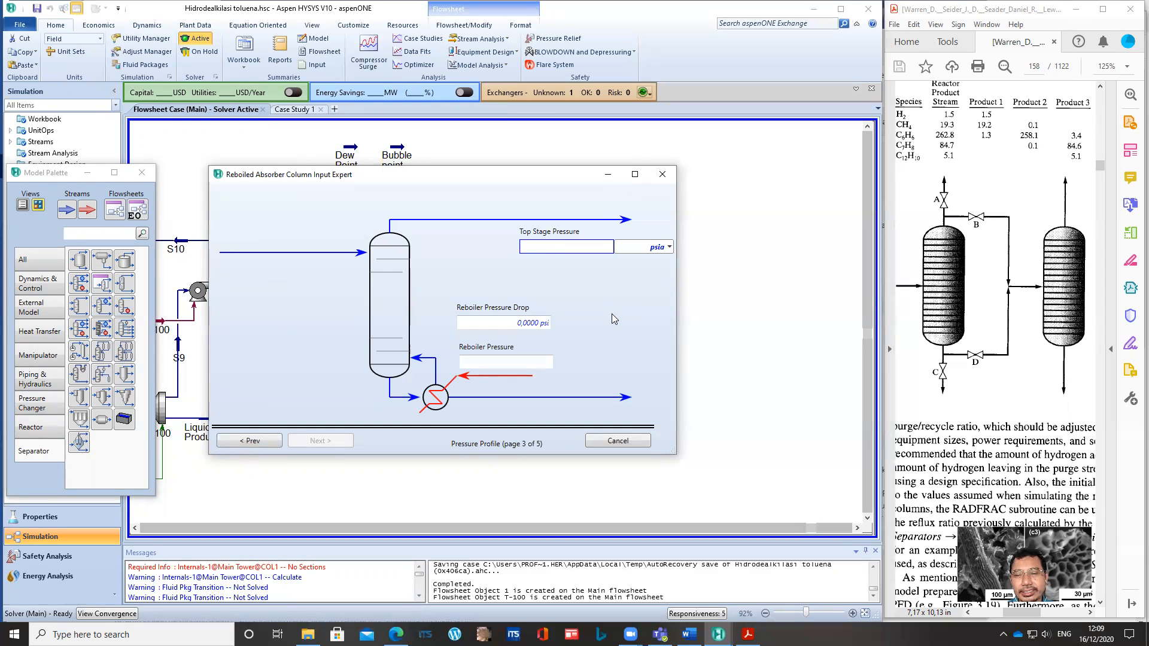
text(120)
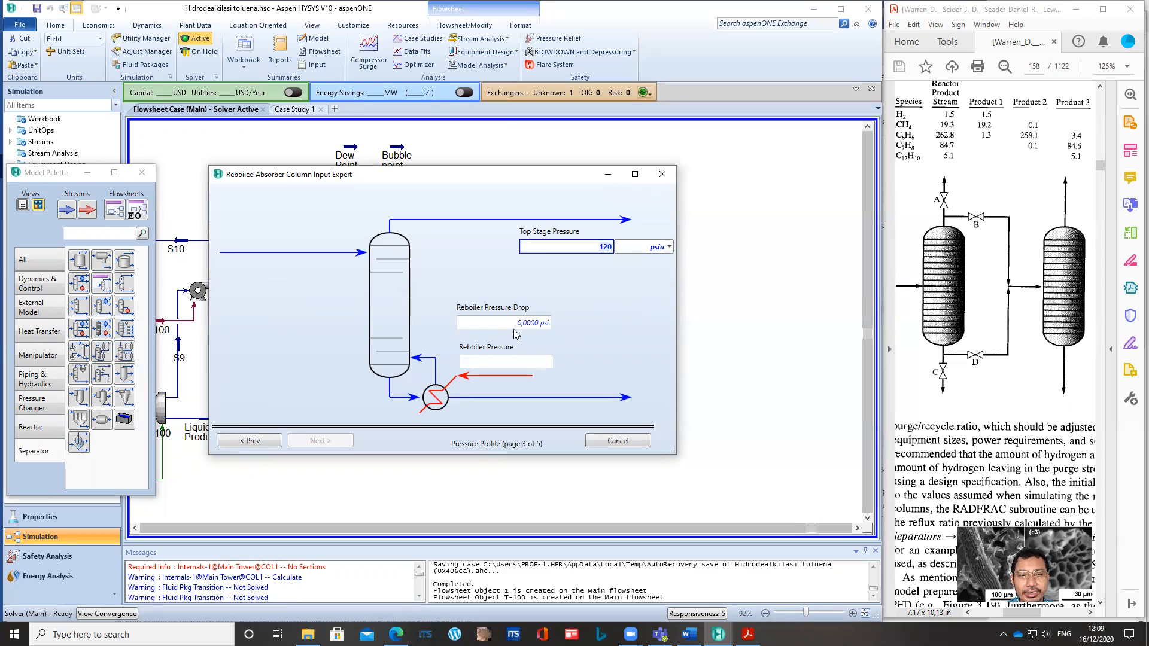
click(489, 366)
text(120)
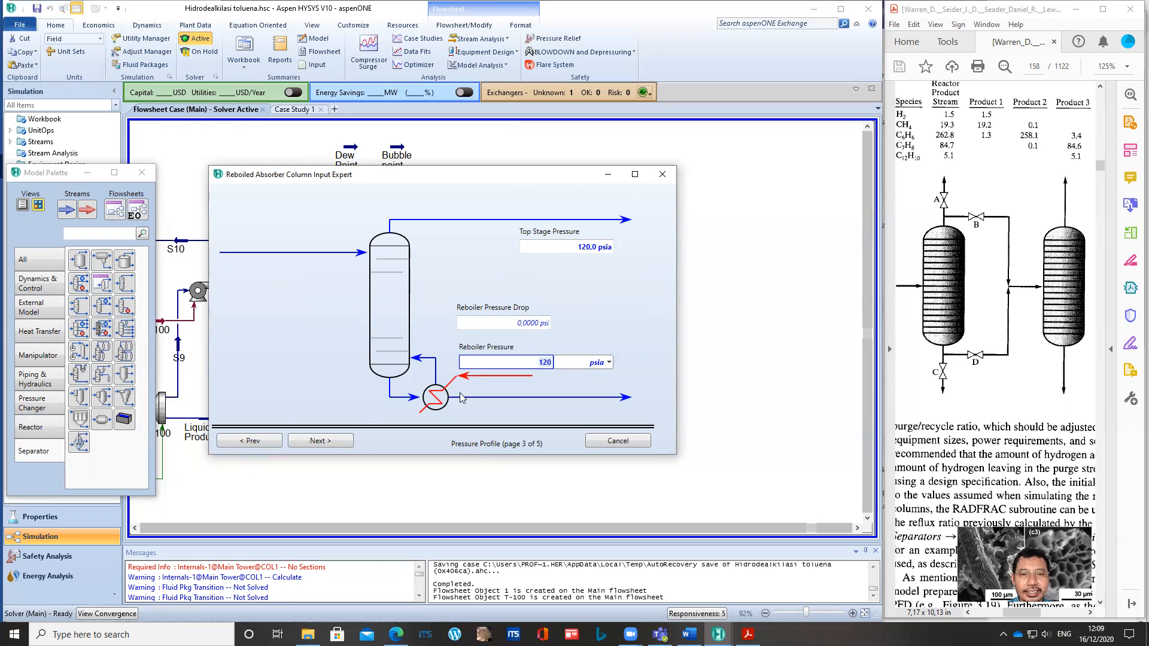
click(336, 440)
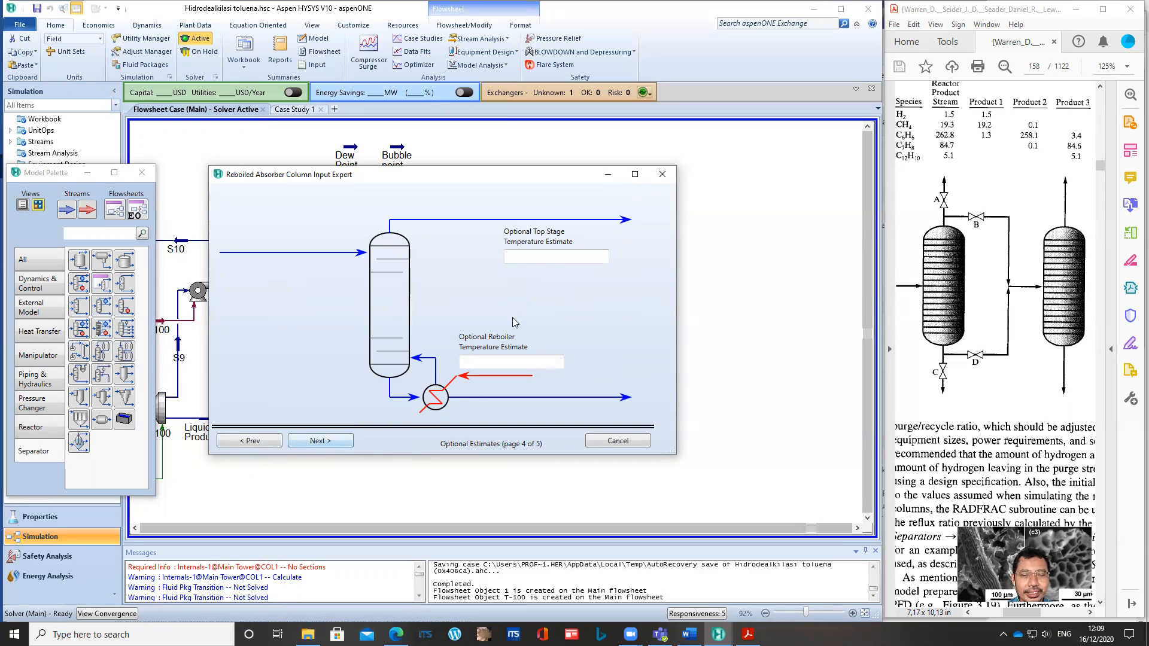
Step: Finish the column input expert, leaving the optional temperature estimates and the boil-up ratio empty
click(330, 439)
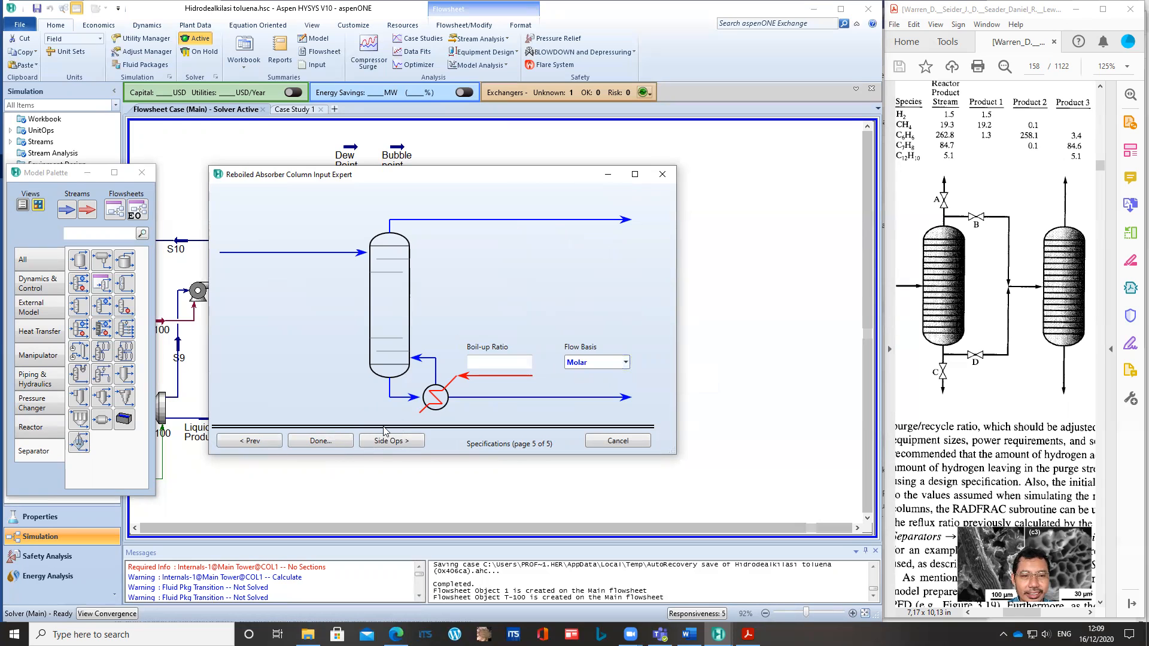
click(333, 445)
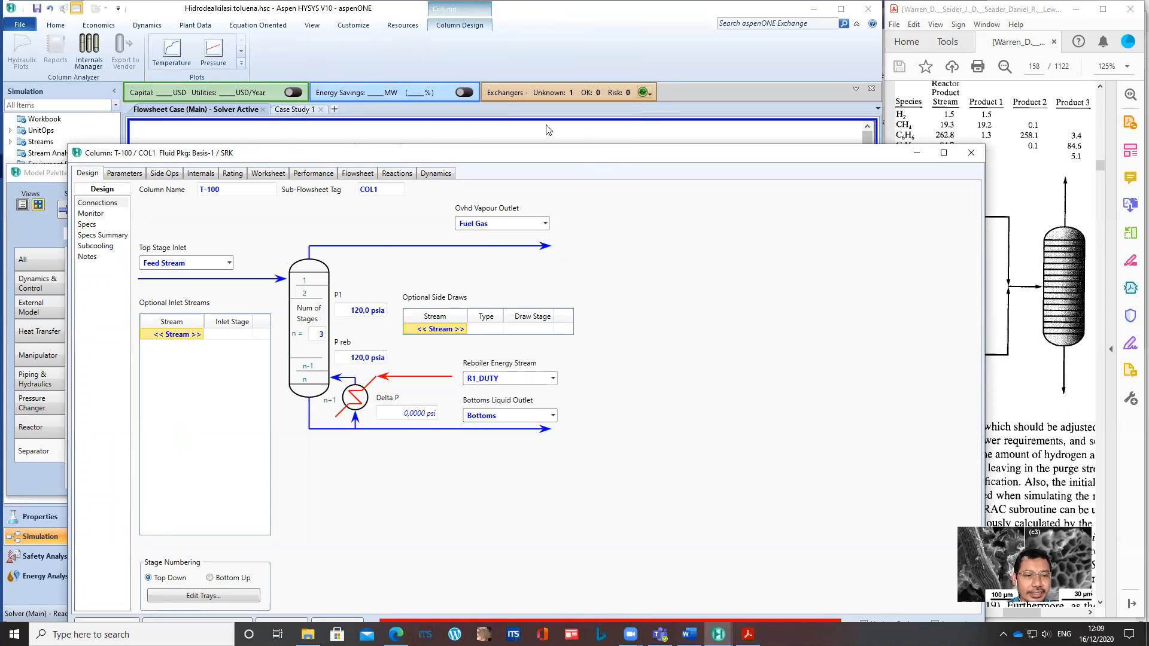
drag(603, 155, 557, 86)
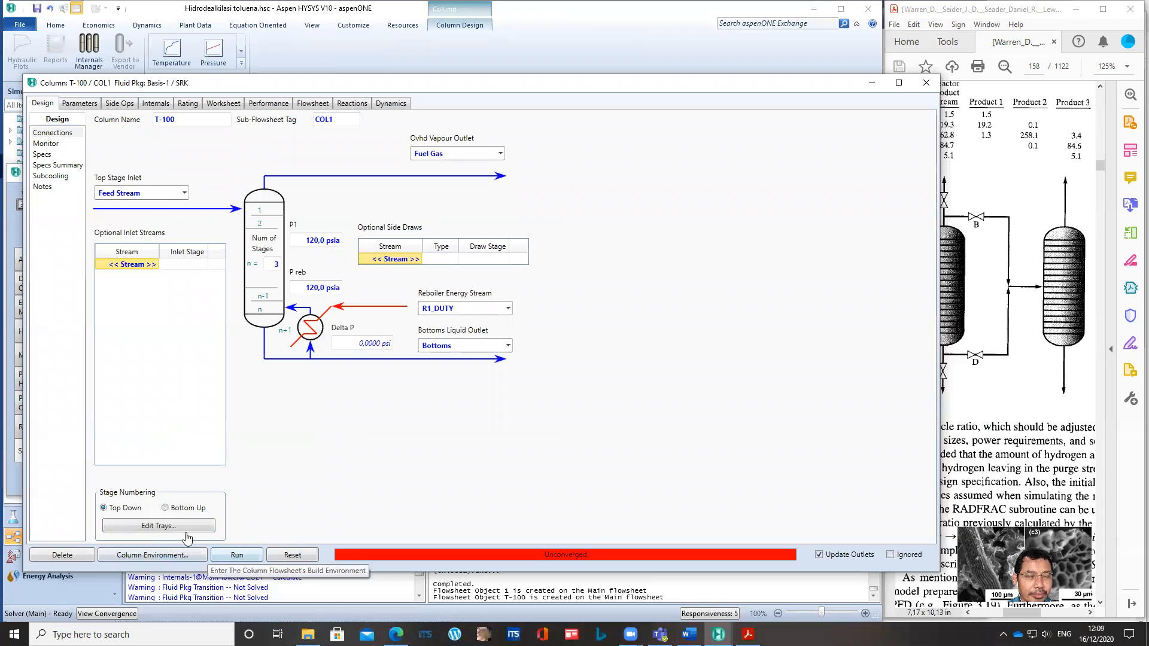
Step: Add a Column Component Flow specification to the specifications monitored for column T-100
click(48, 144)
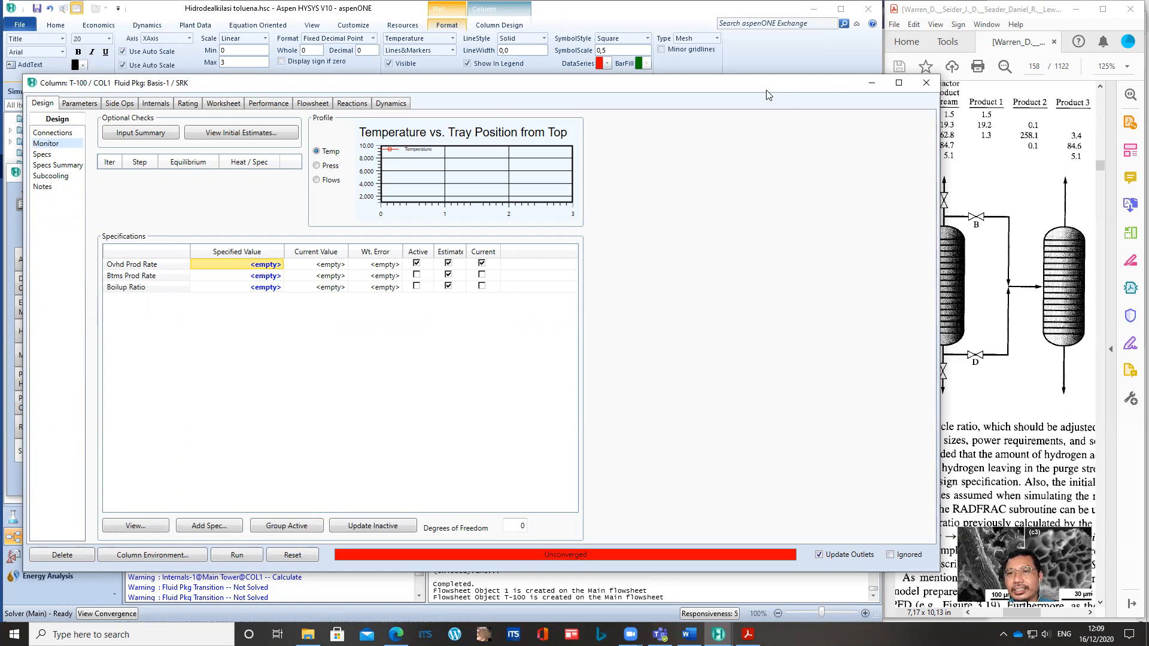
drag(767, 90, 759, 86)
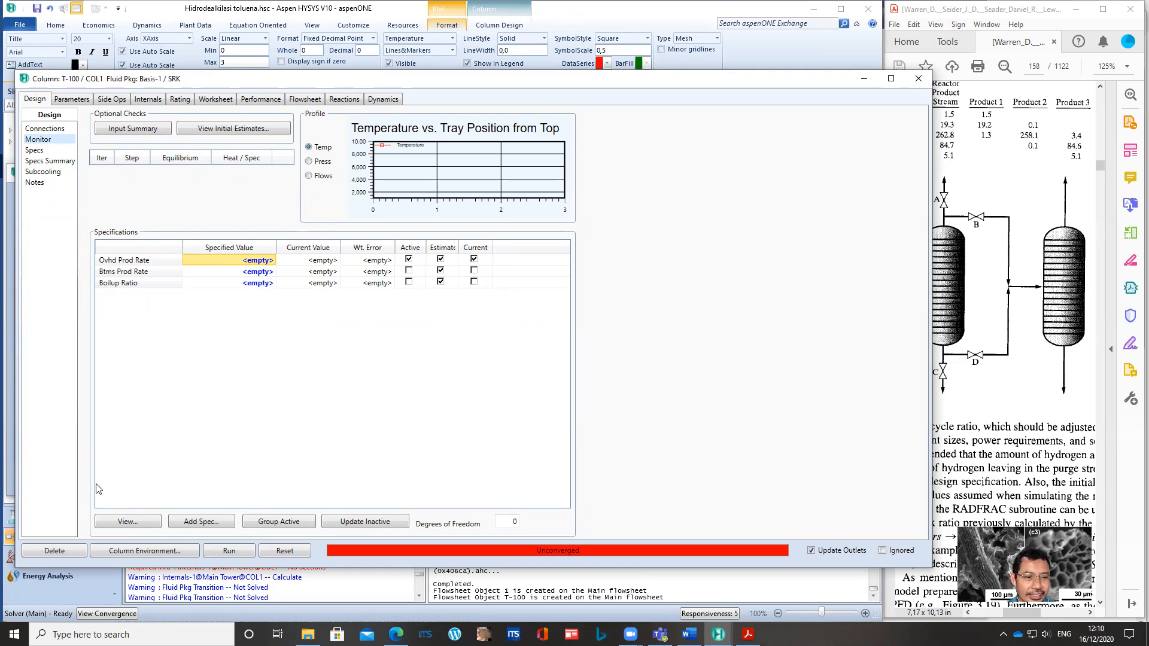
click(190, 523)
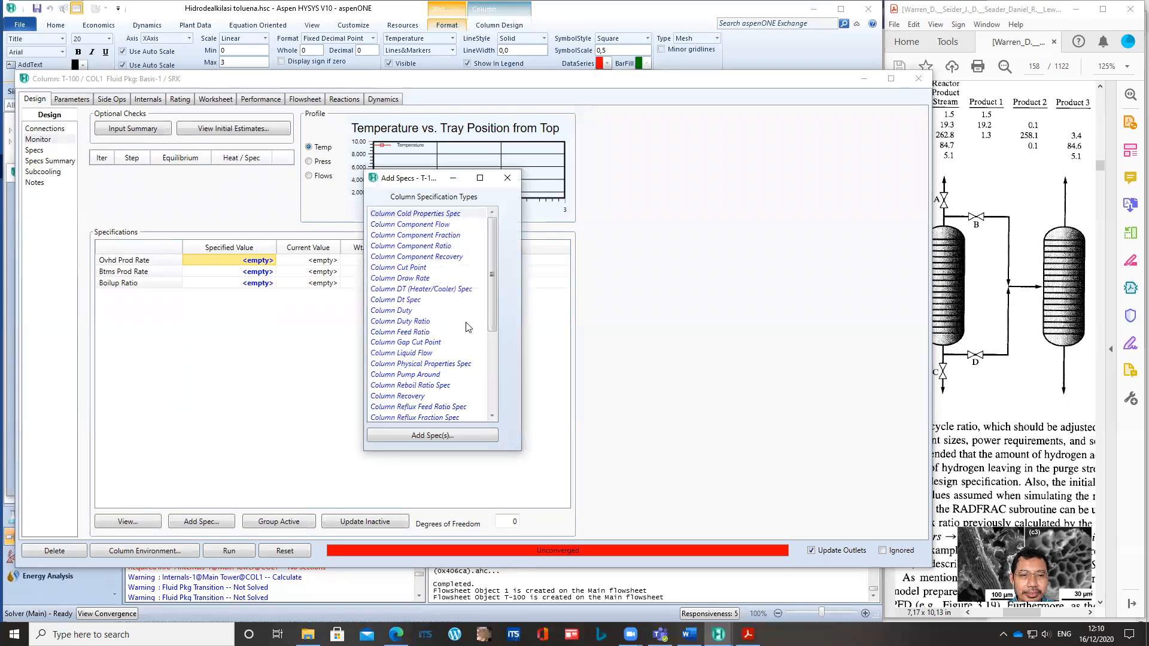
drag(491, 289, 498, 263)
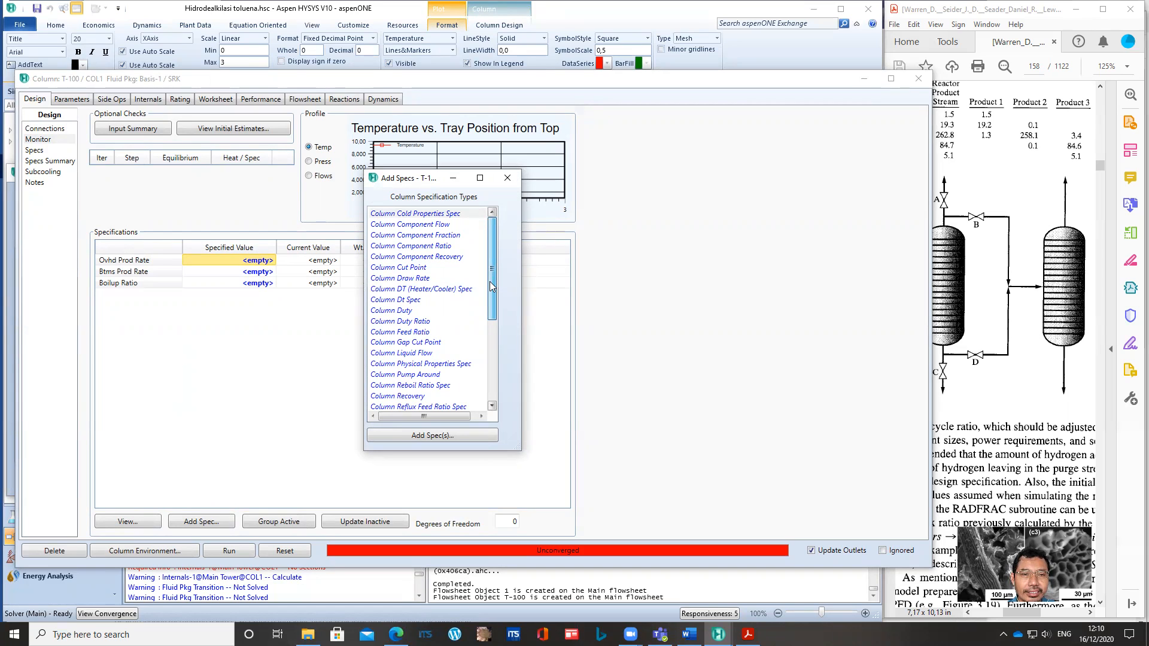
drag(490, 296, 489, 377)
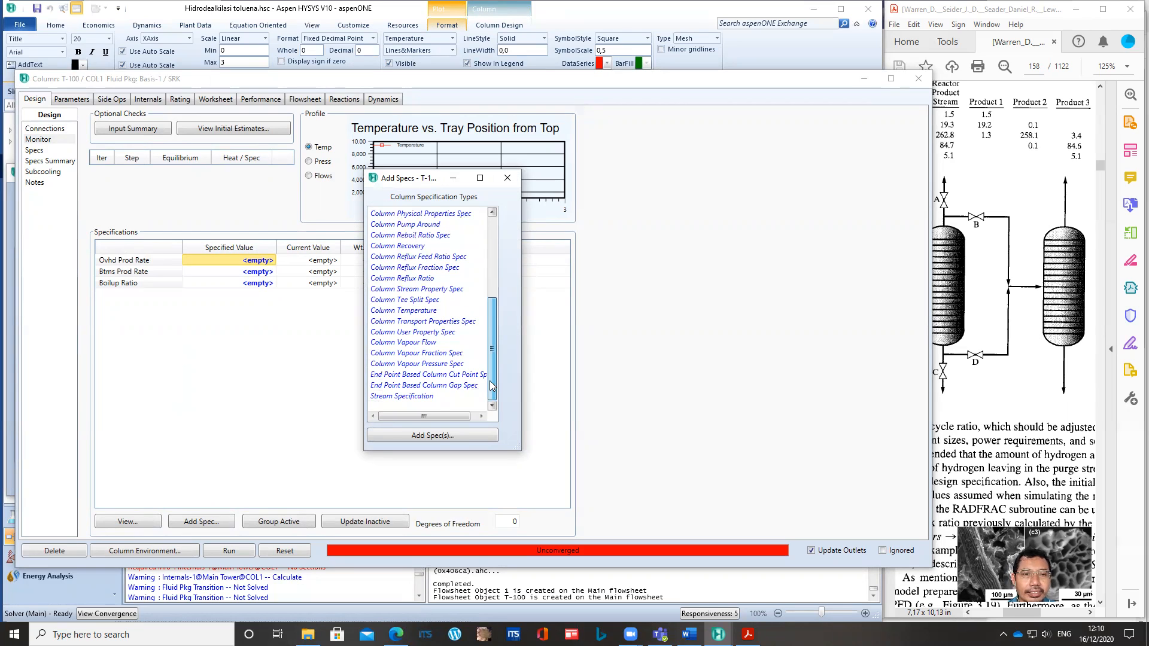
click(428, 292)
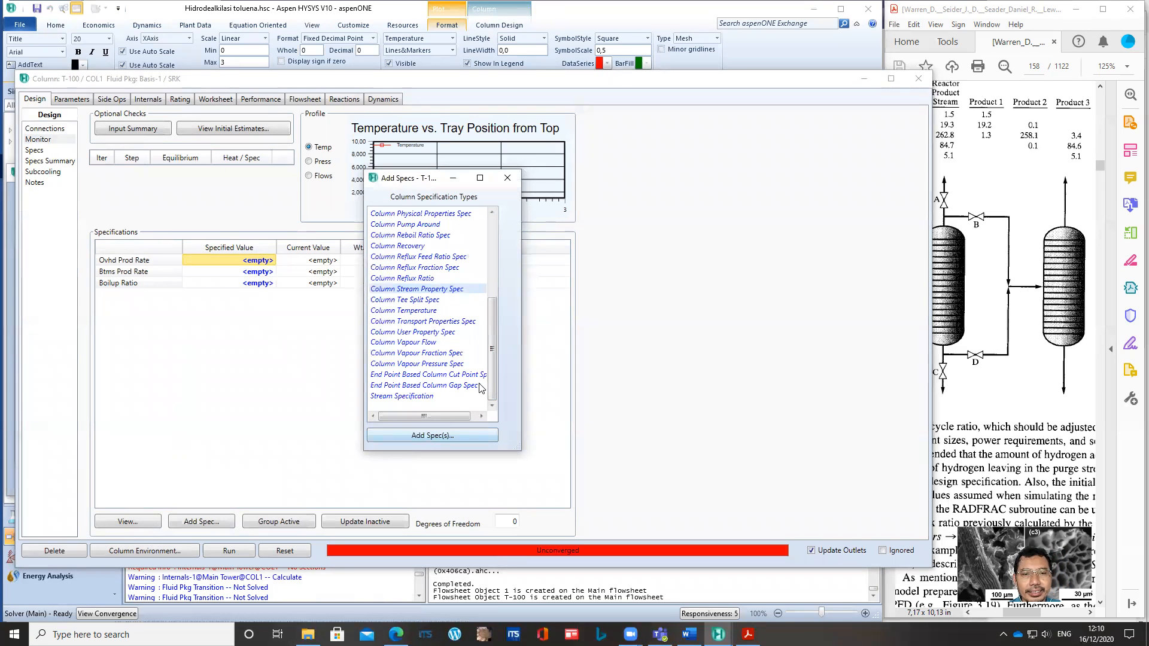
click(413, 397)
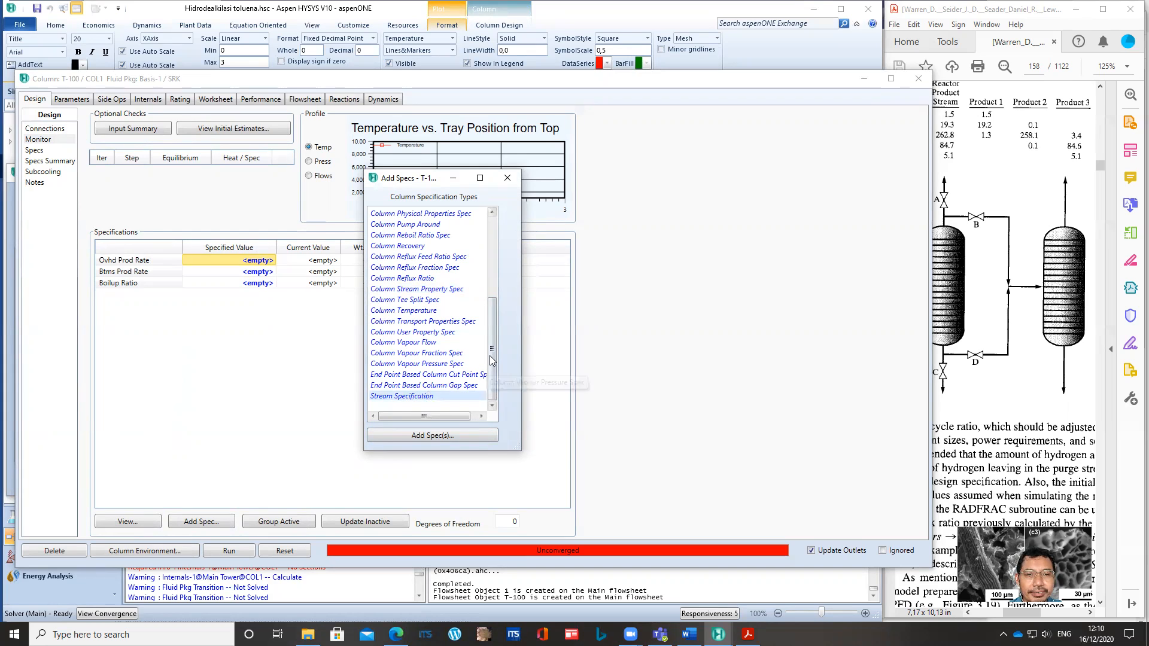
drag(493, 351, 495, 242)
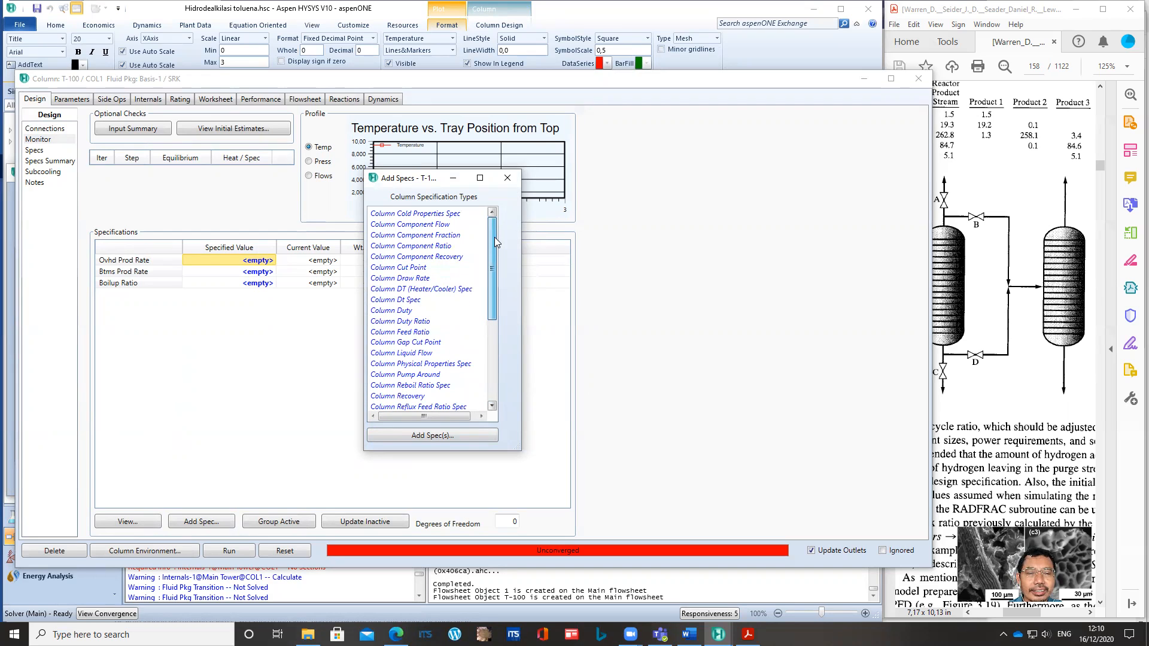
click(432, 225)
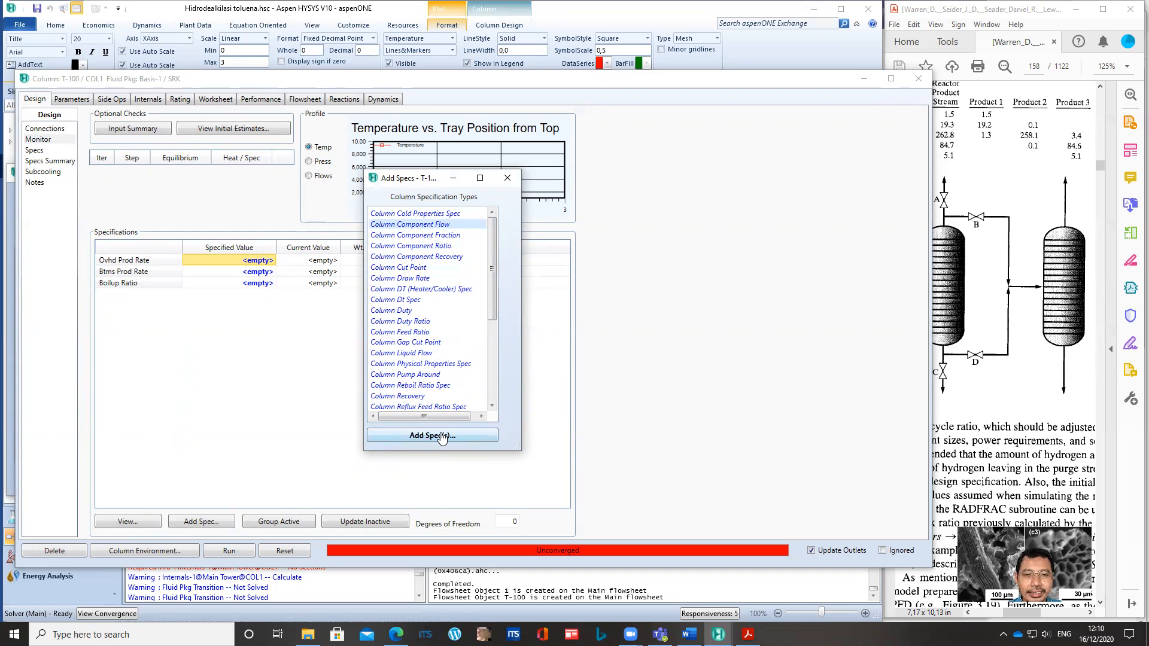
click(443, 436)
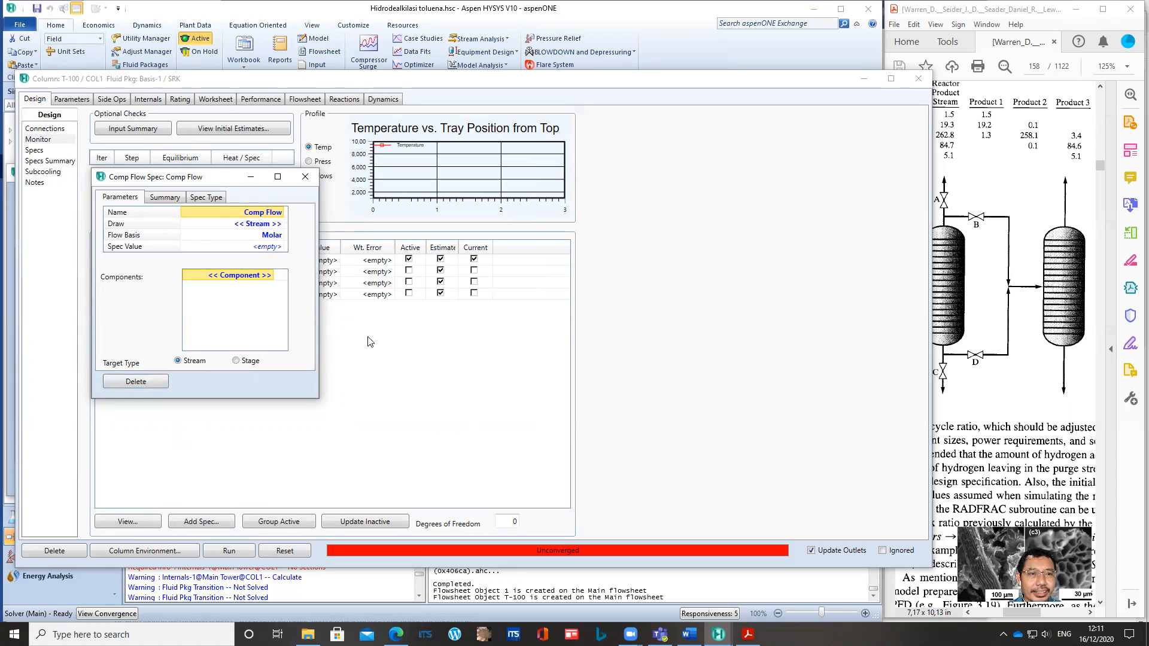
click(279, 227)
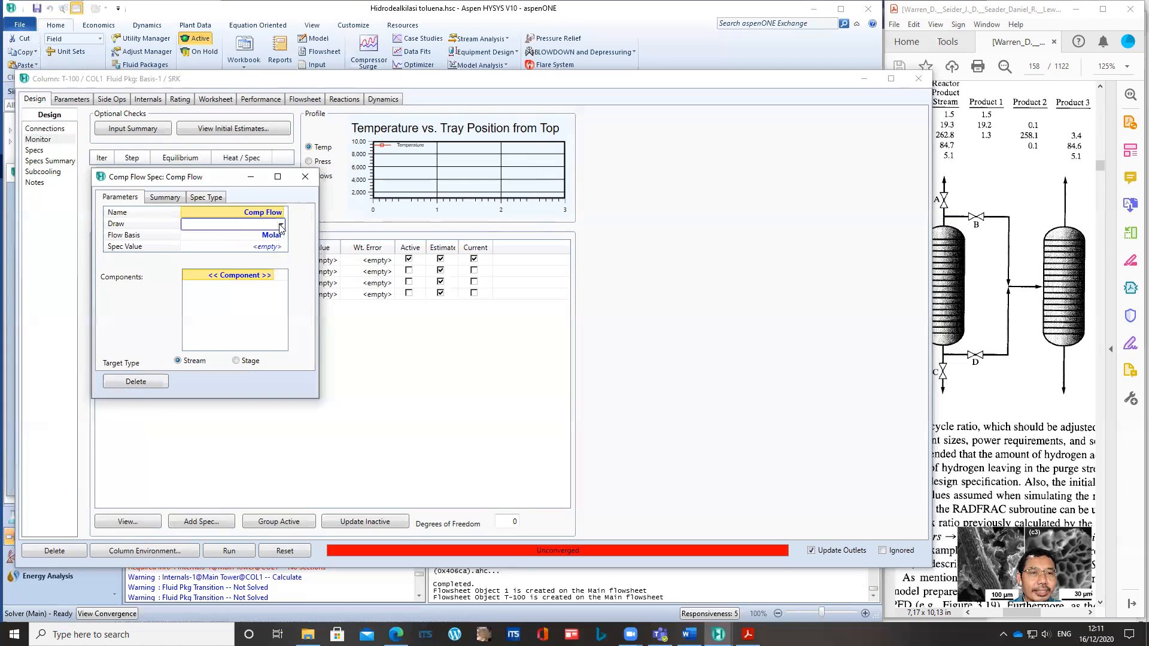
click(280, 227)
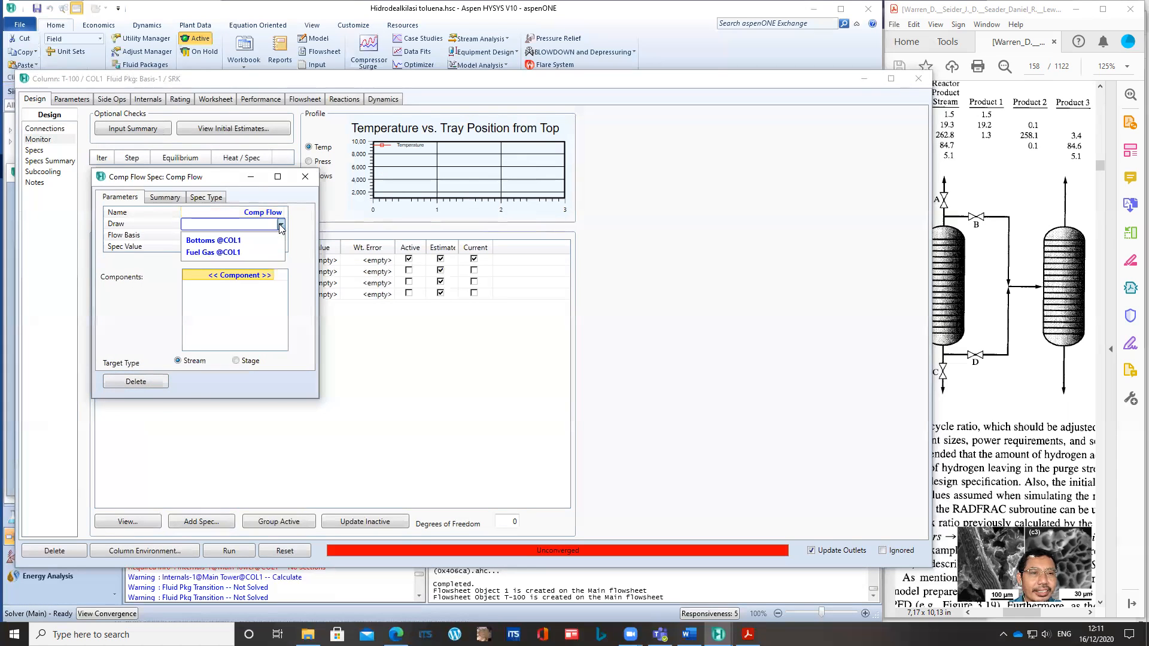
click(233, 254)
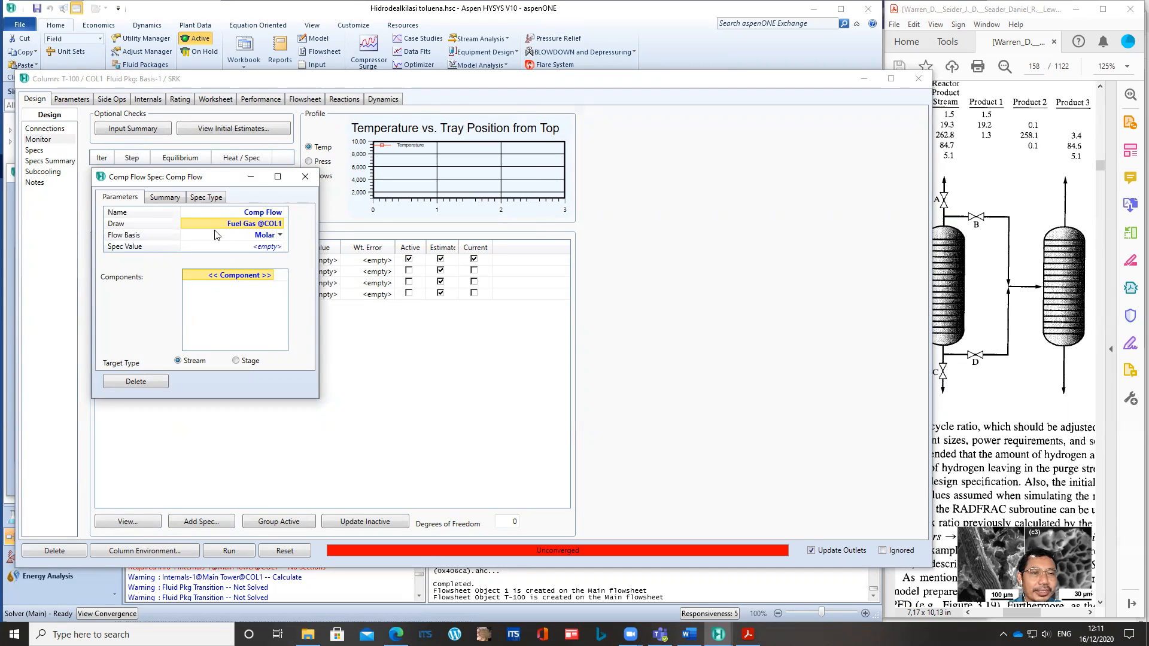
click(261, 251)
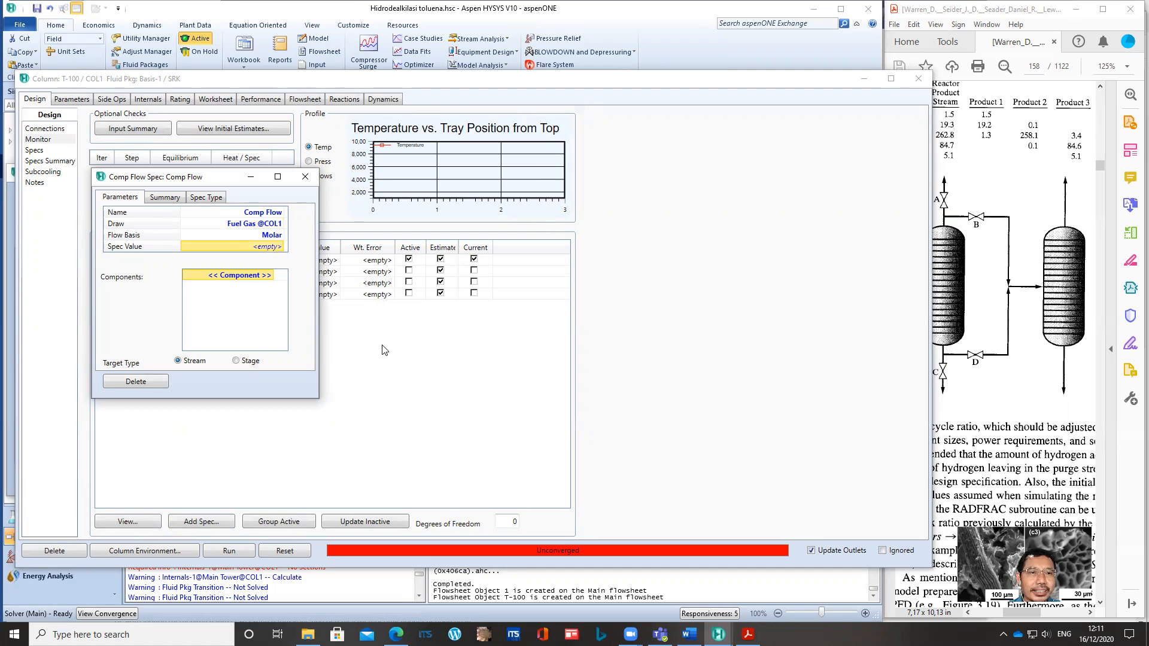
text(1.3)
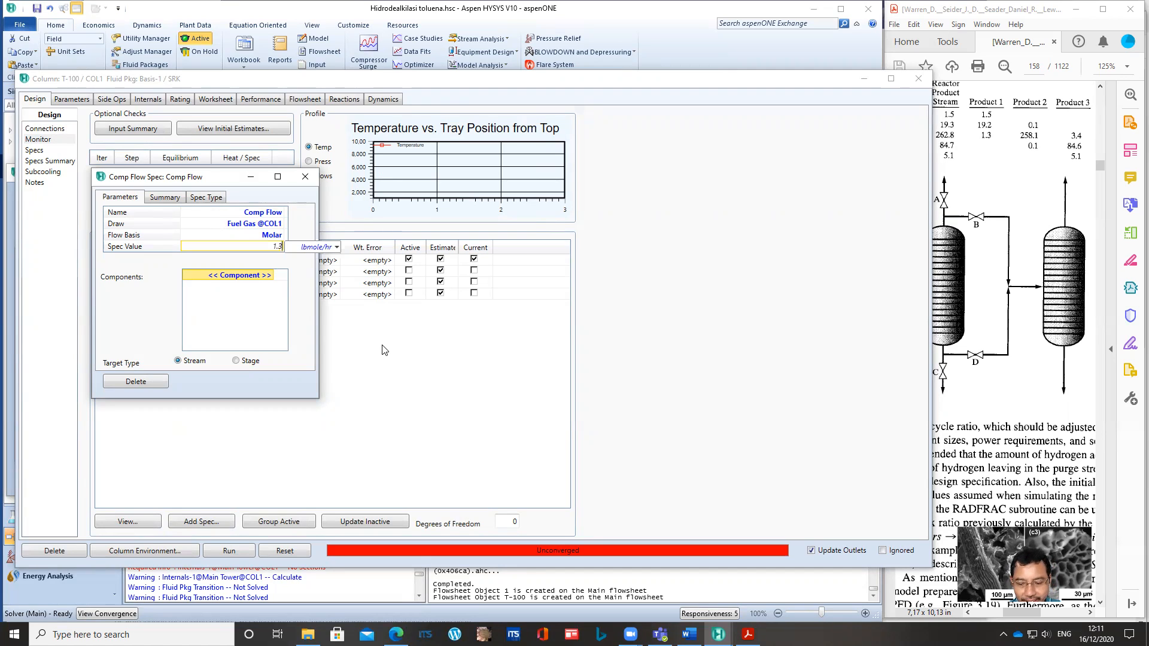
key(Return)
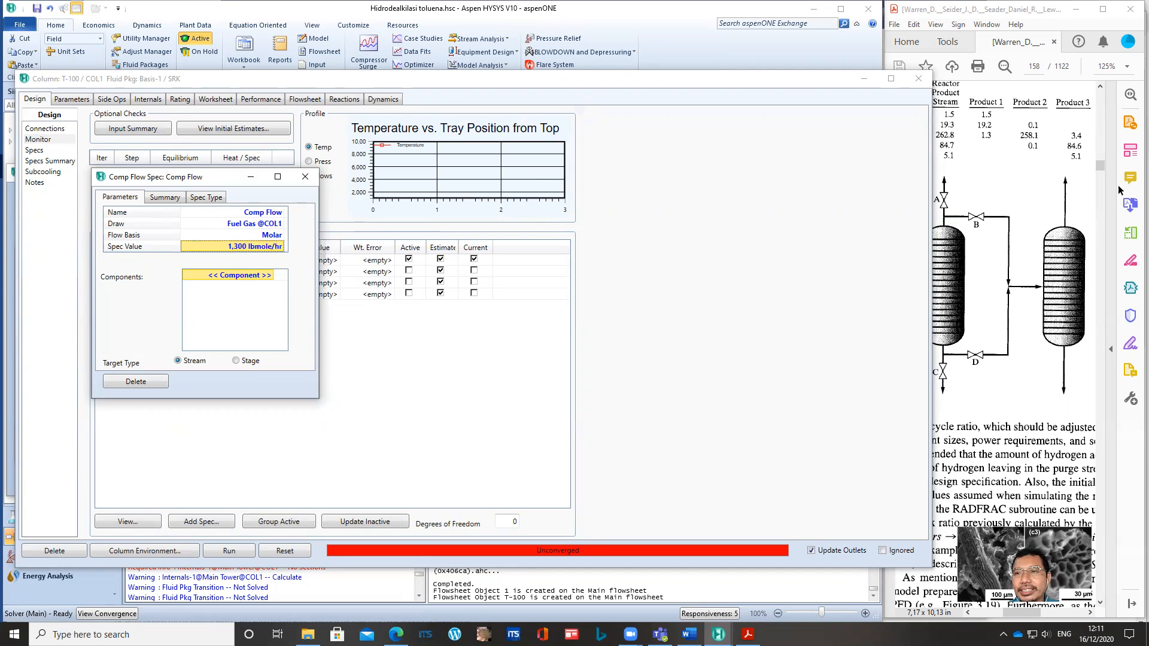
Step: Move the column window to uncover the textbook's species table and bring the Comp Flow specification back to the front
drag(806, 84, 785, 93)
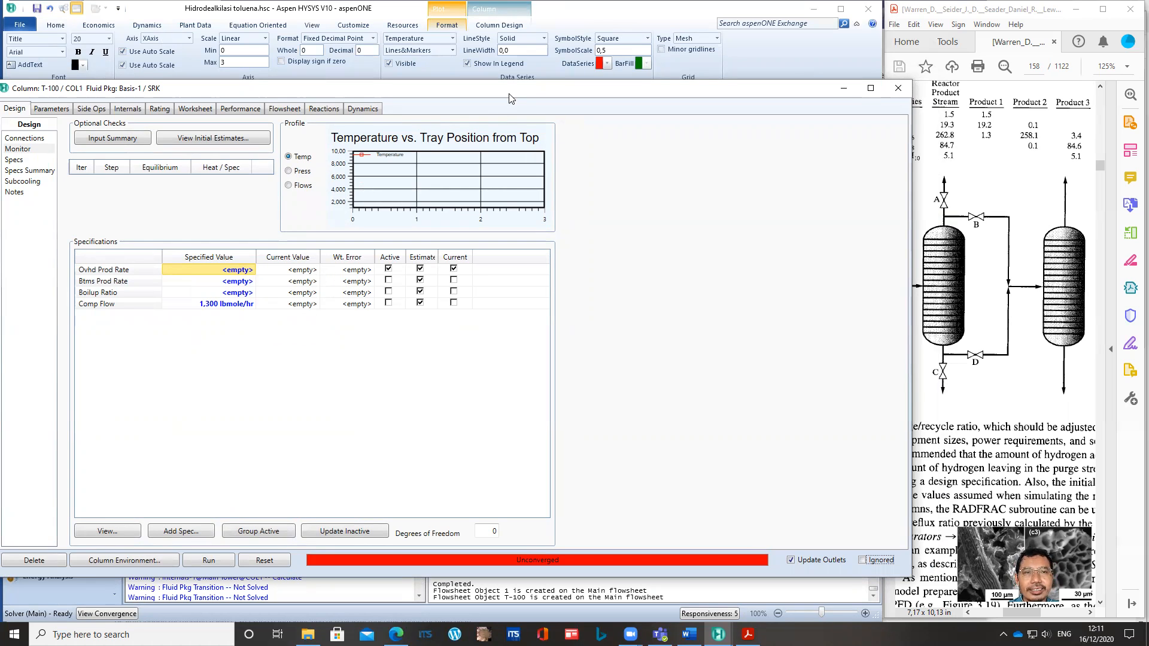
drag(512, 94, 542, 83)
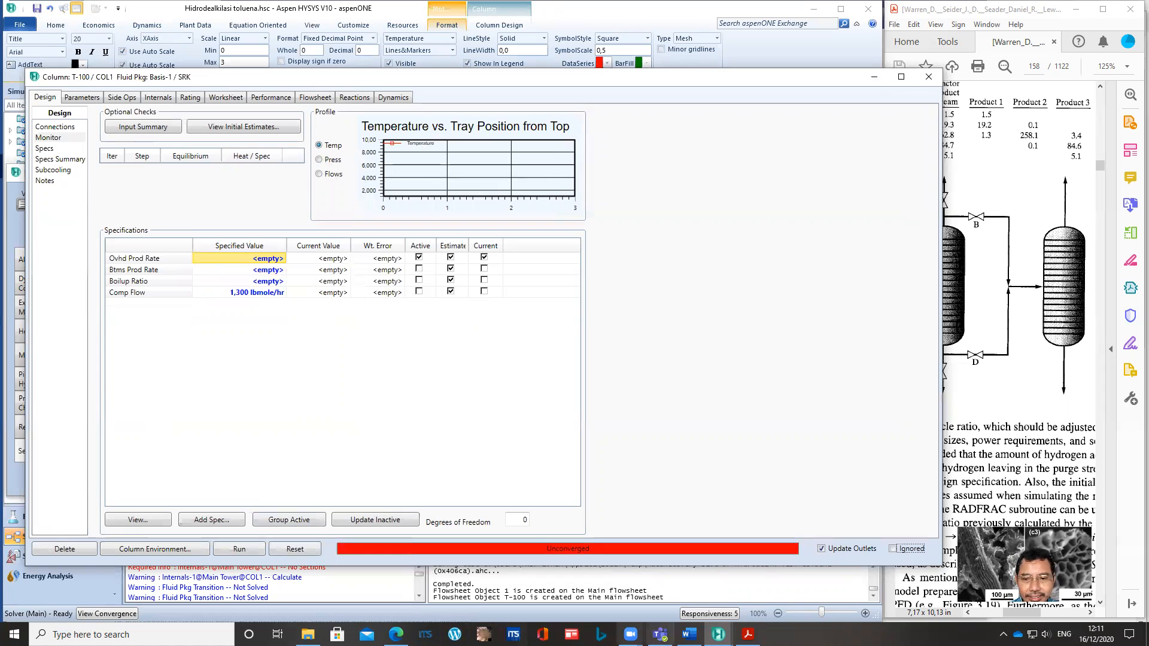
mouse_move(718, 634)
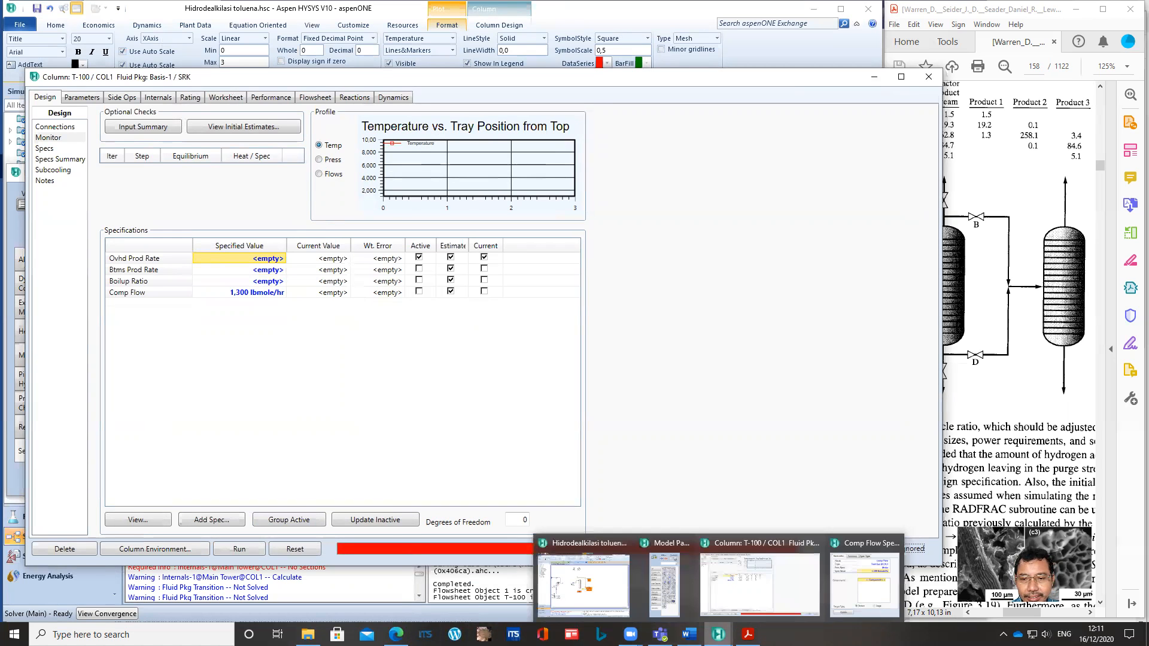
click(850, 571)
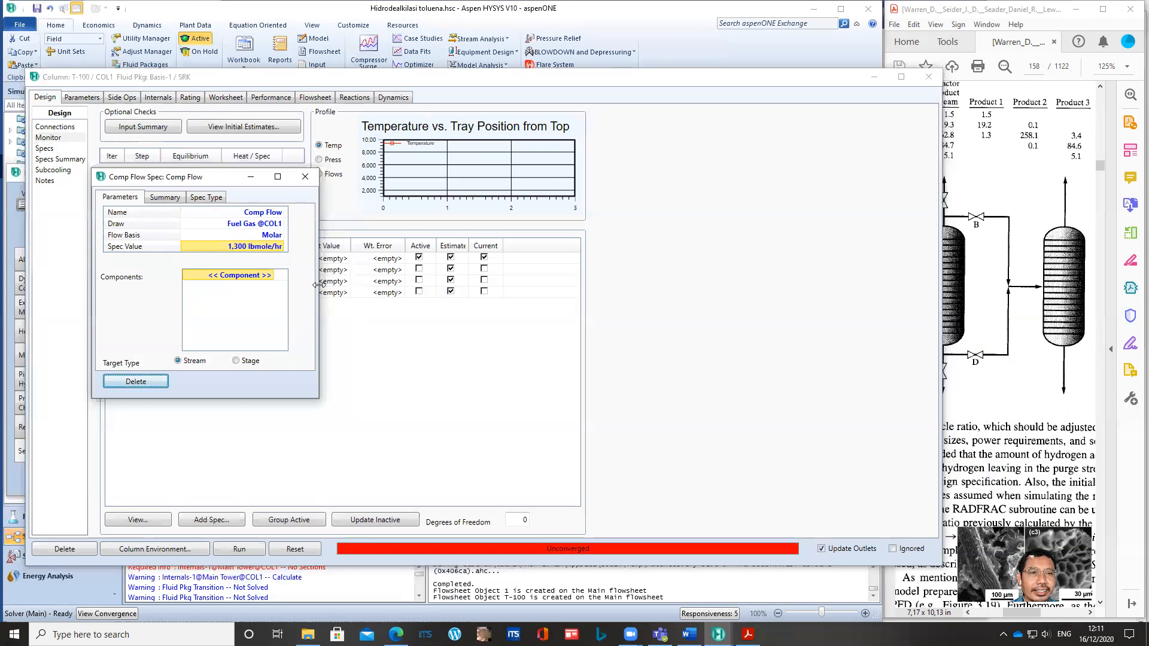
Step: Assign Benzene as the component of the flow specification, rename the specification Benzene Flow and close it
click(271, 277)
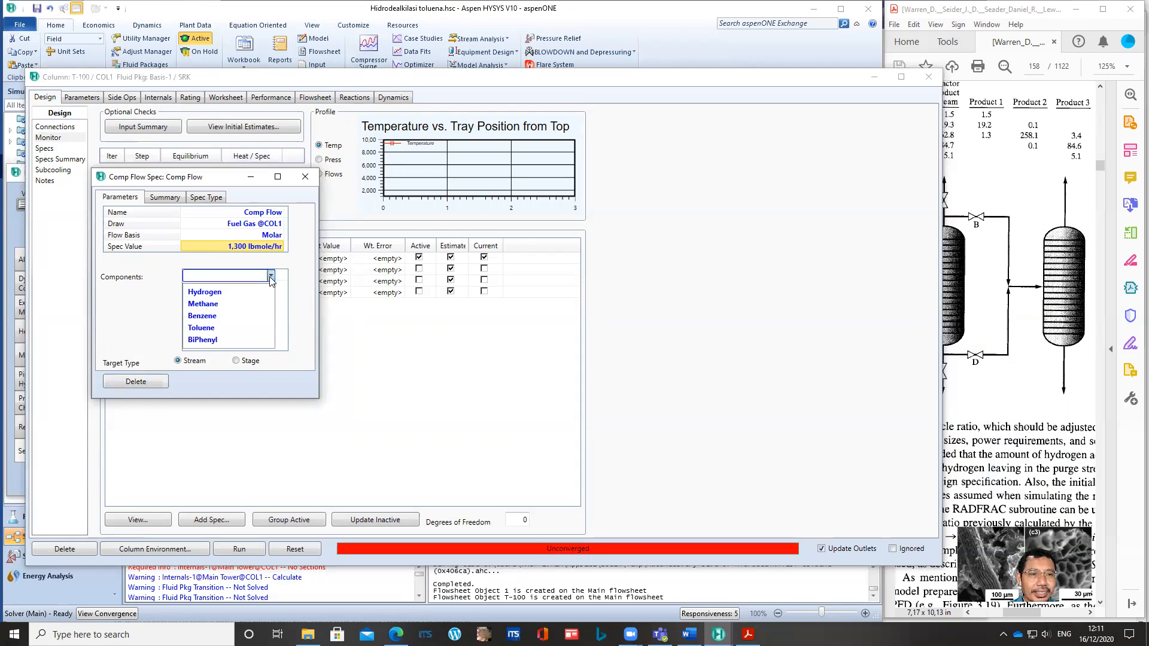
click(217, 315)
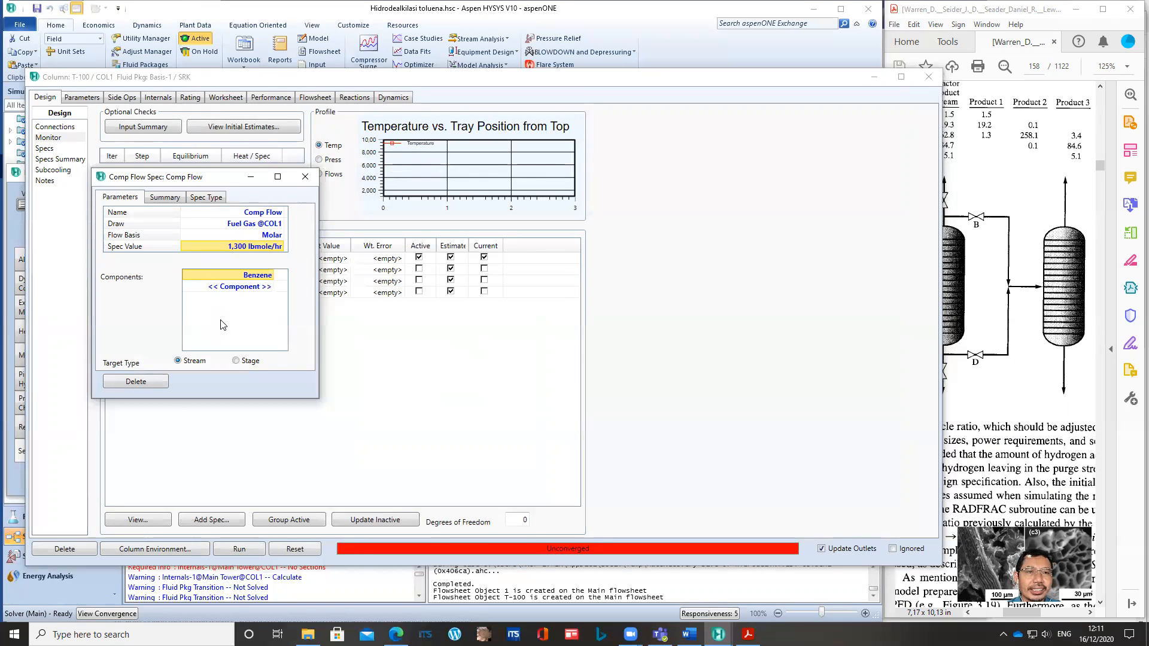
click(272, 215)
text(B)
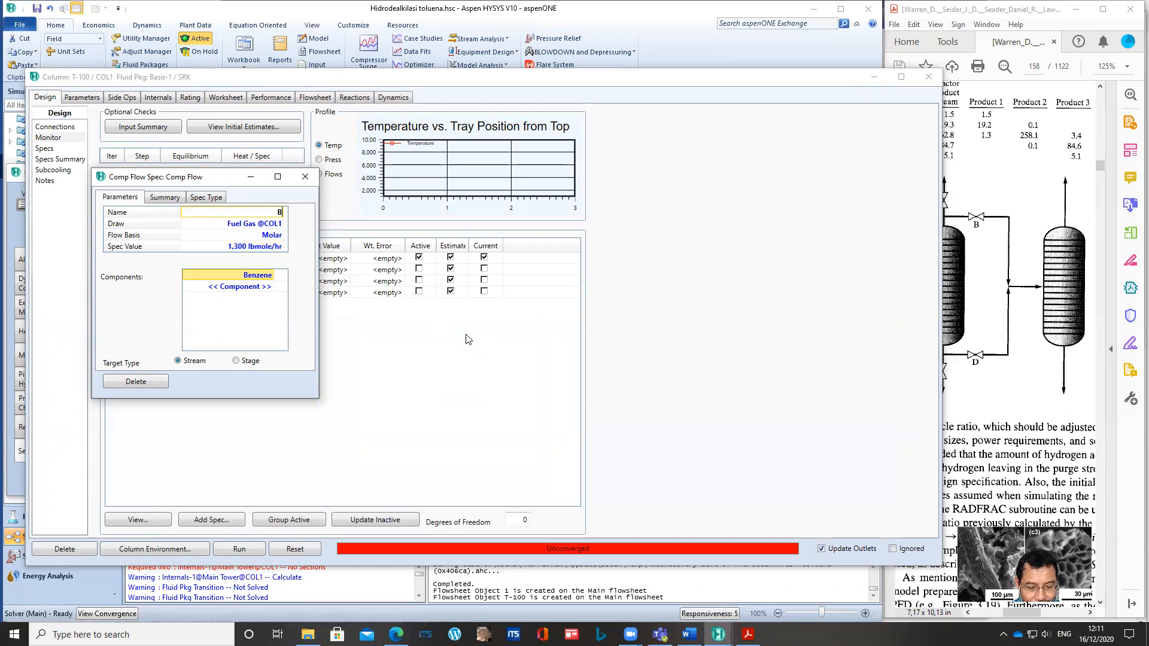
text(enz)
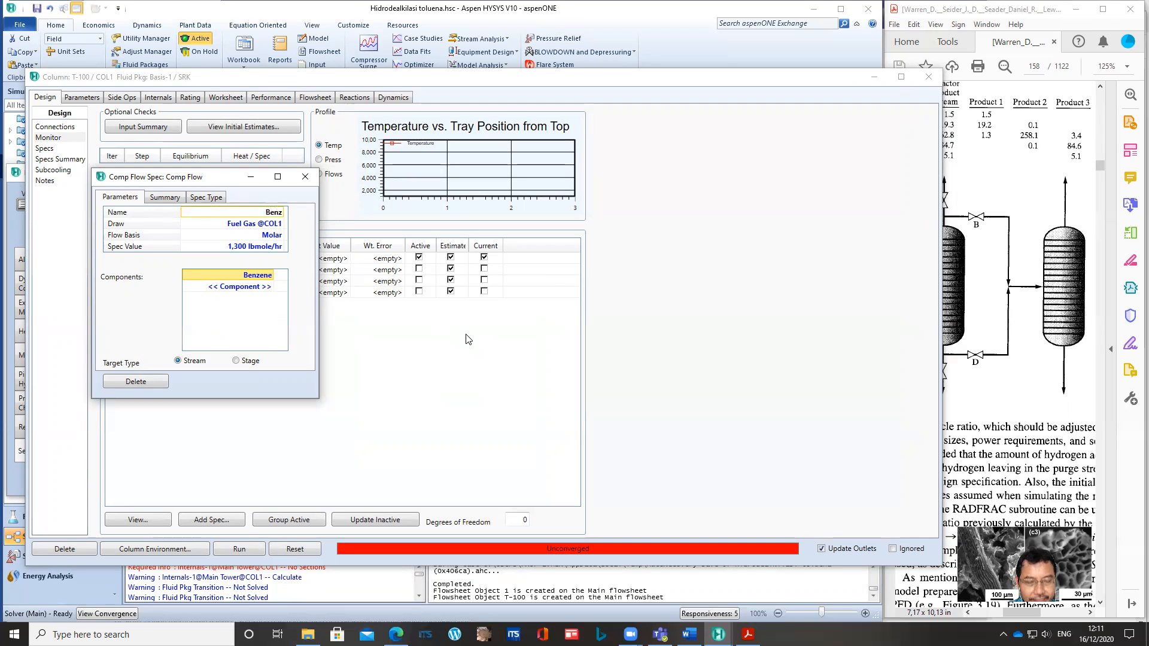
text(Flw)
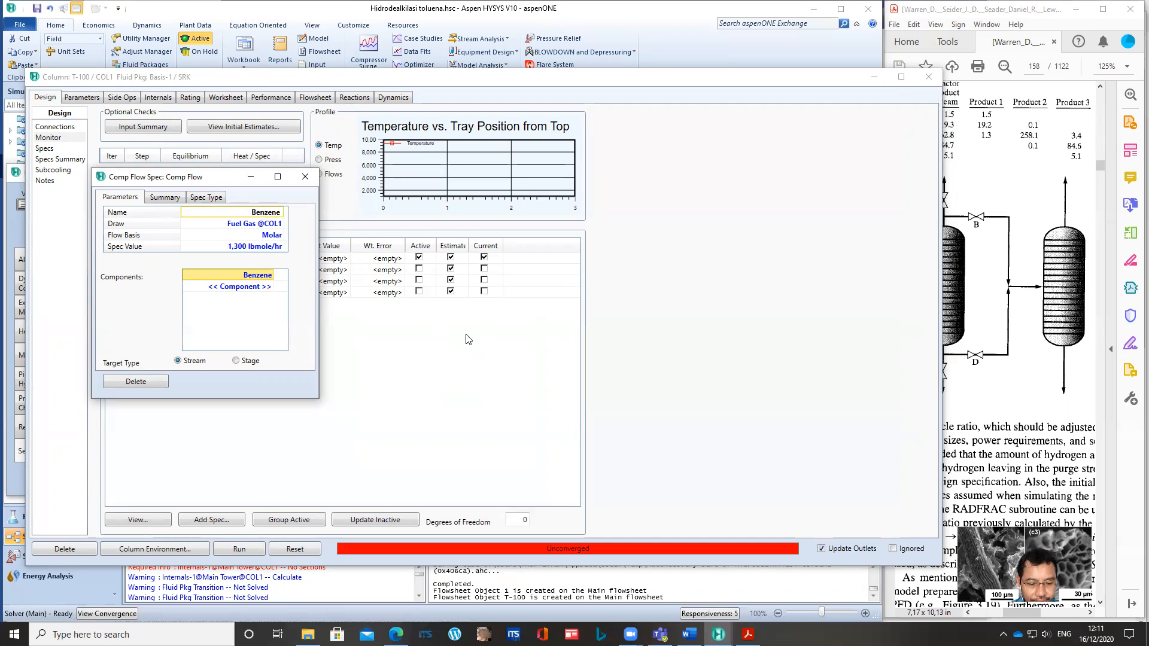
key(BackSpace)
key(BackSpace)
key(BackSpace)
key(BackSpace)
key(BackSpace)
text(e Flow)
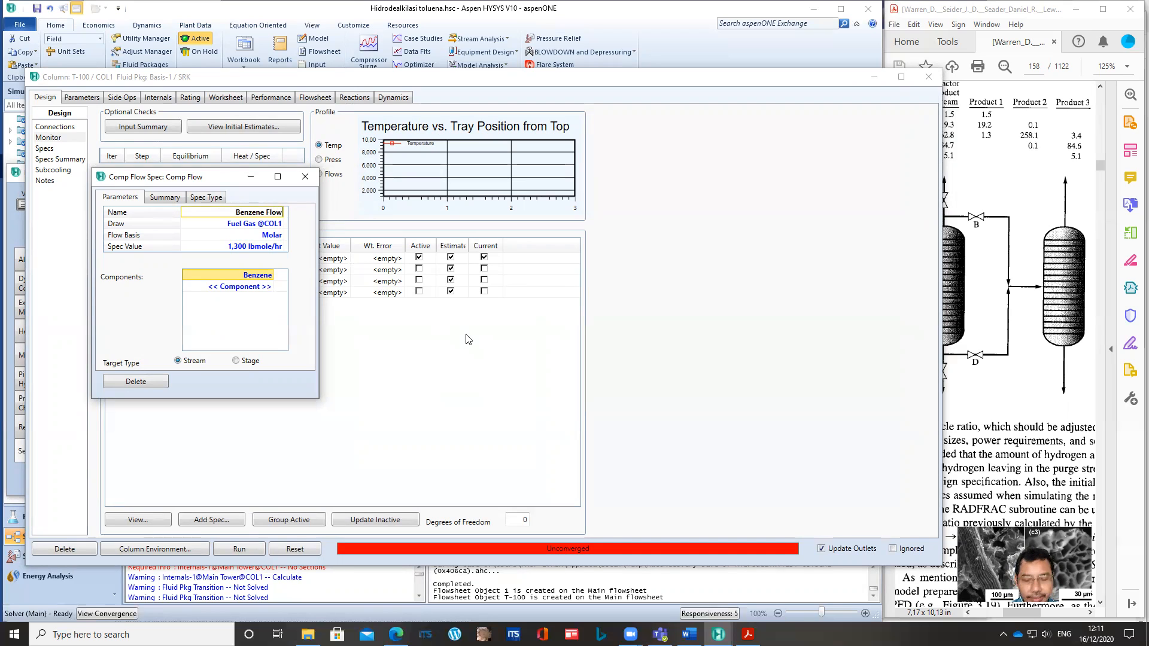
key(Return)
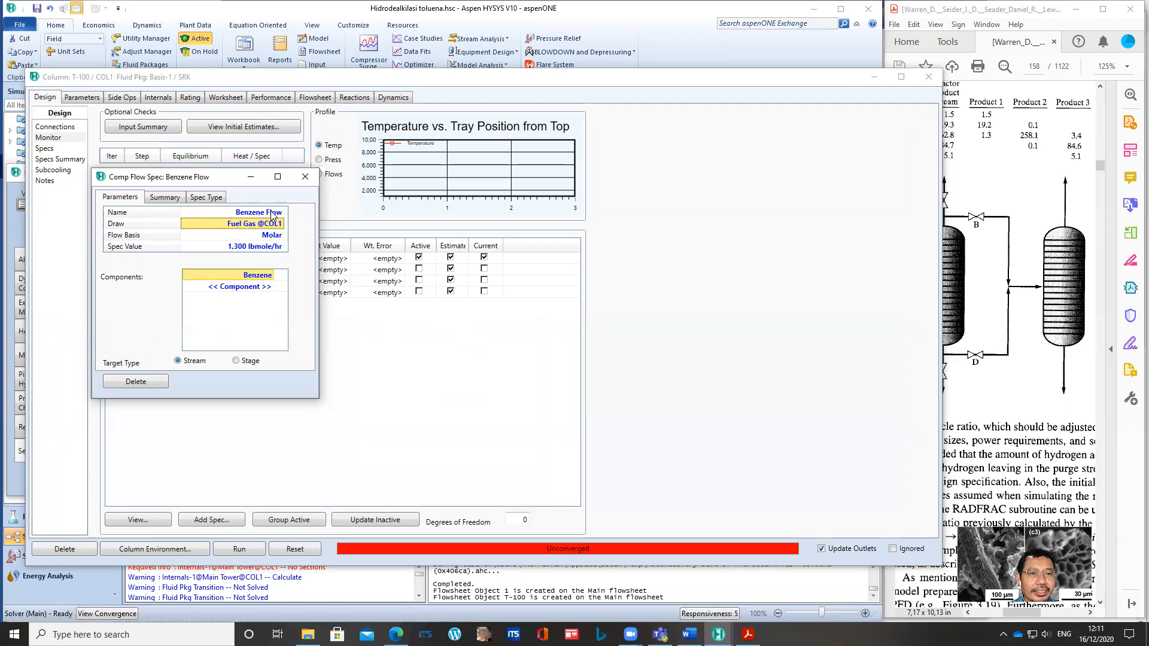
click(230, 229)
click(222, 235)
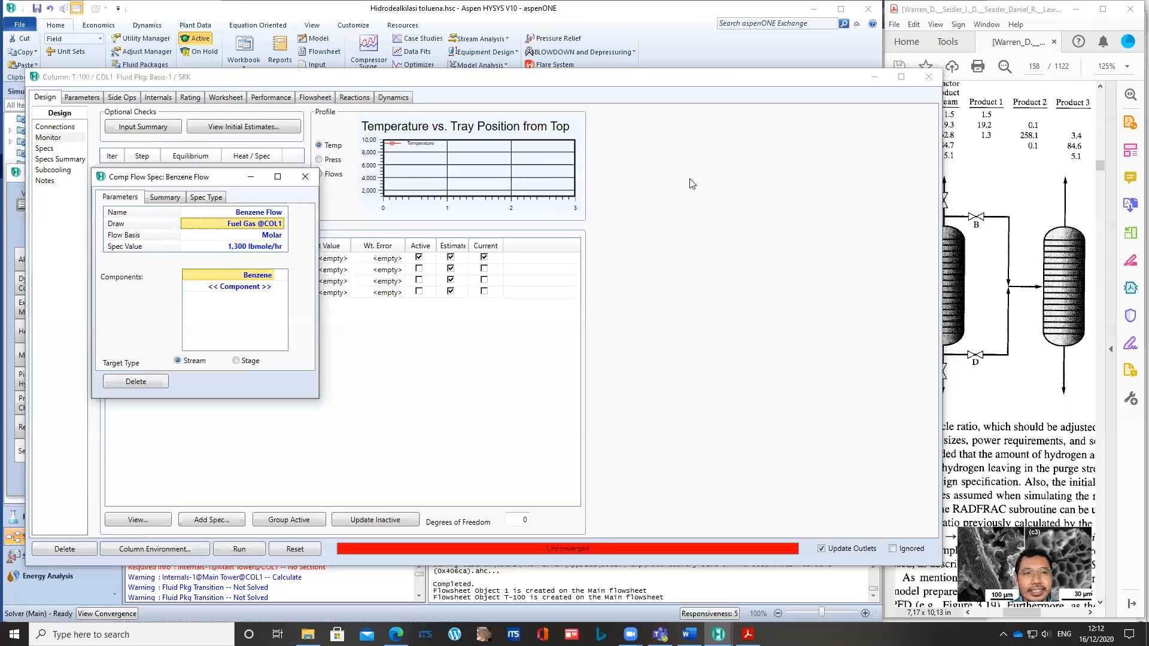
click(305, 180)
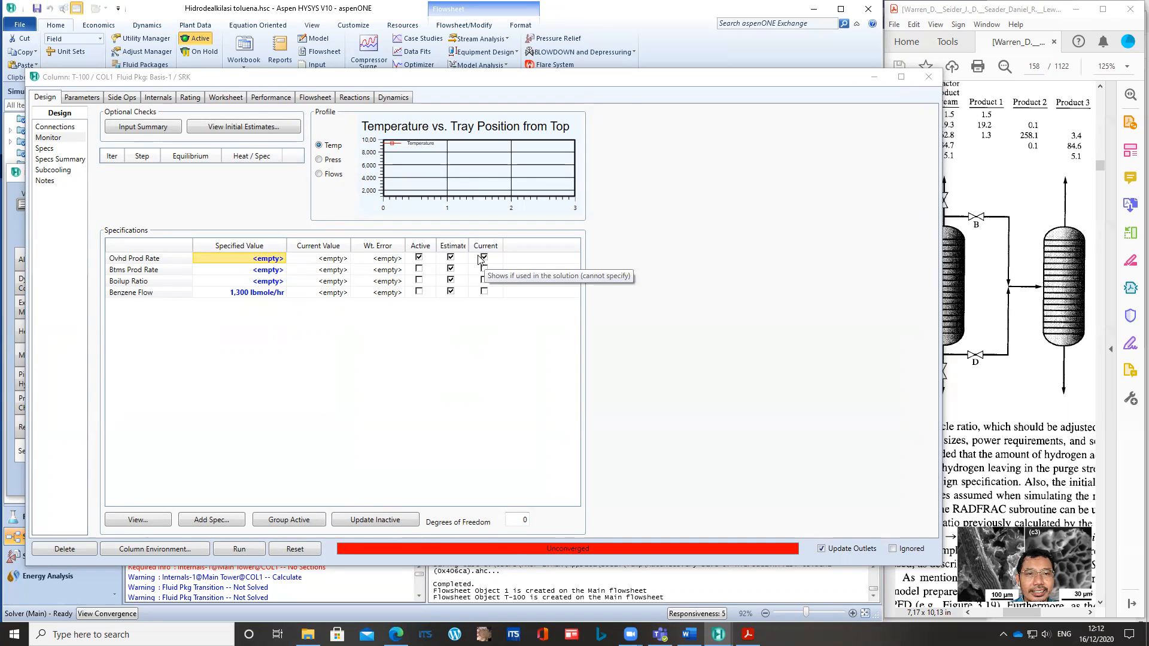
Step: Deactivate column T-100's Ovhd Prod Rate specification, make Benzene Flow the active one so the column solves, and return to the flowsheet
click(419, 258)
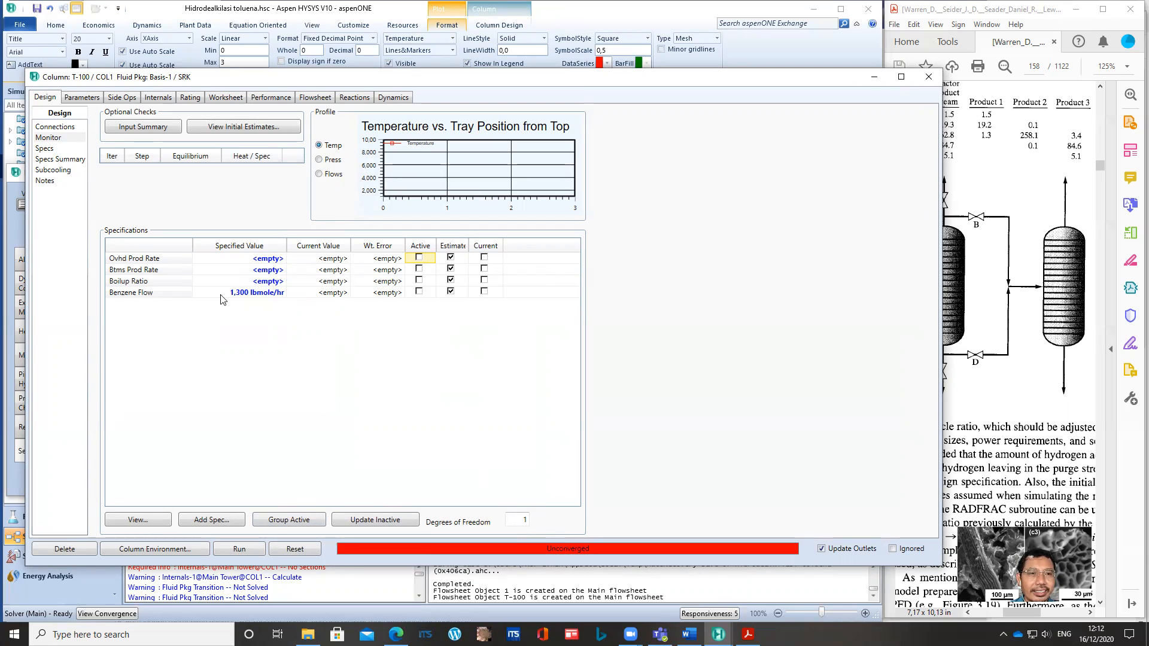
click(419, 292)
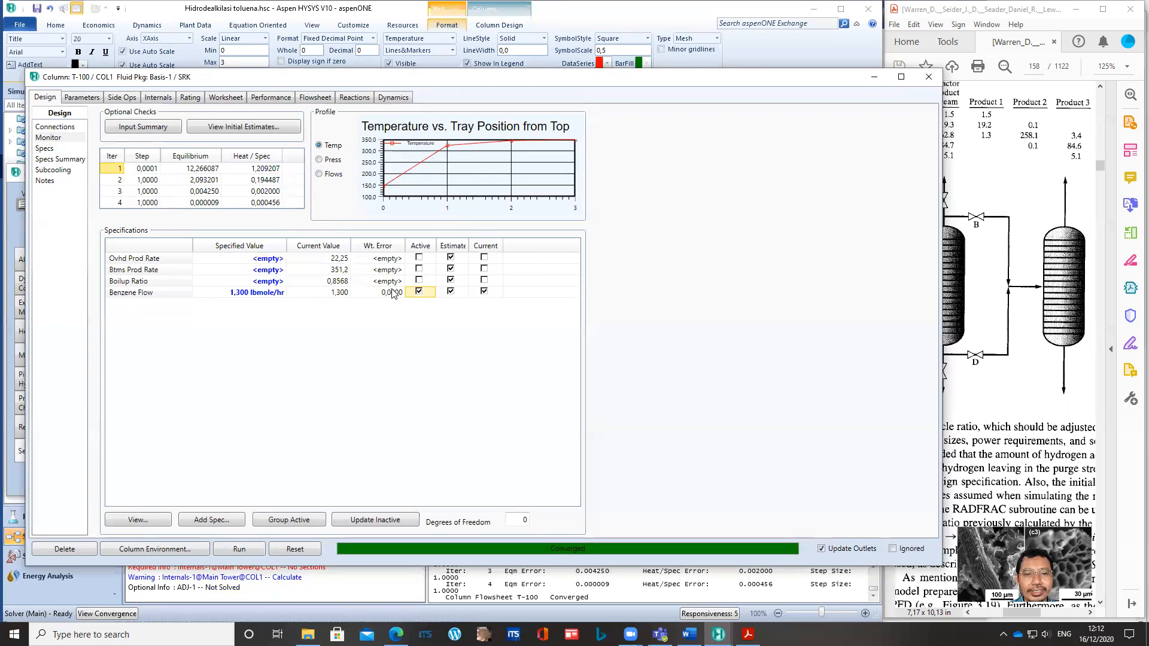
click(928, 76)
mouse_move(344, 293)
drag(344, 293, 327, 272)
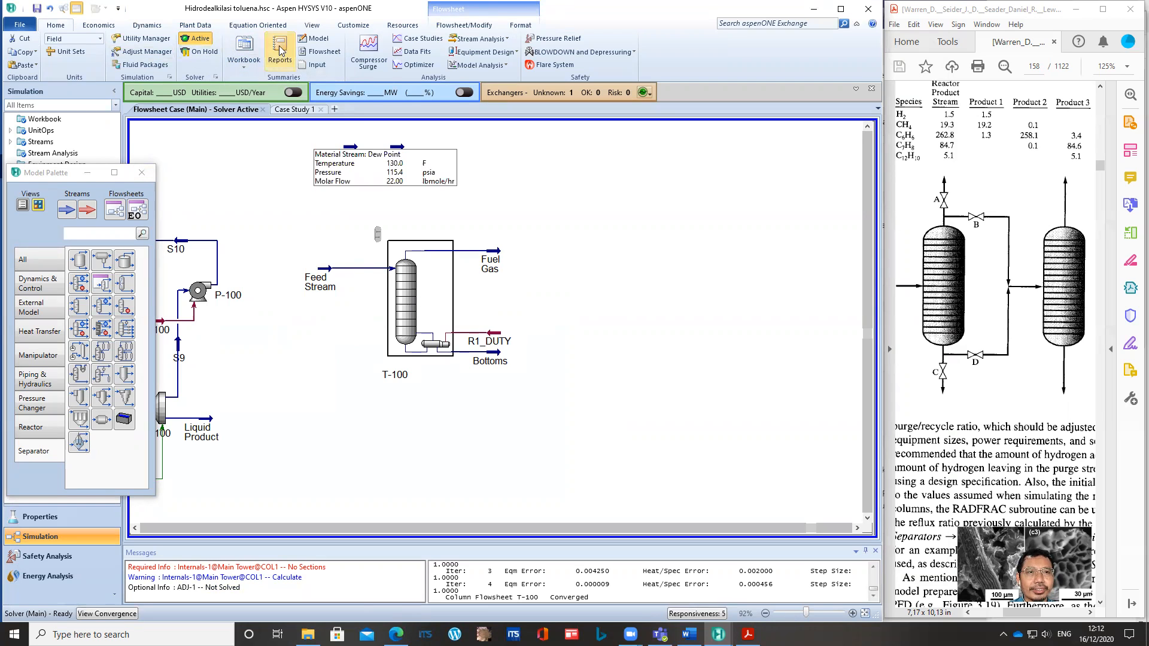
Step: Look over the material streams in the workbook and the conditions of the Fuel Gas stream
click(243, 51)
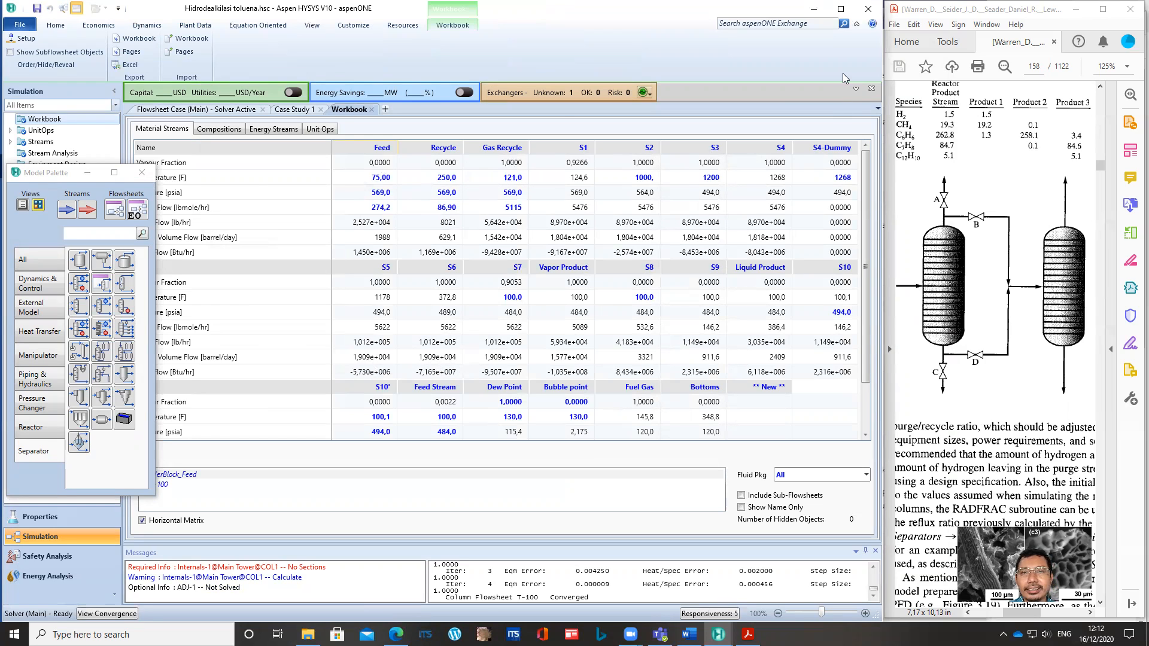
click(370, 110)
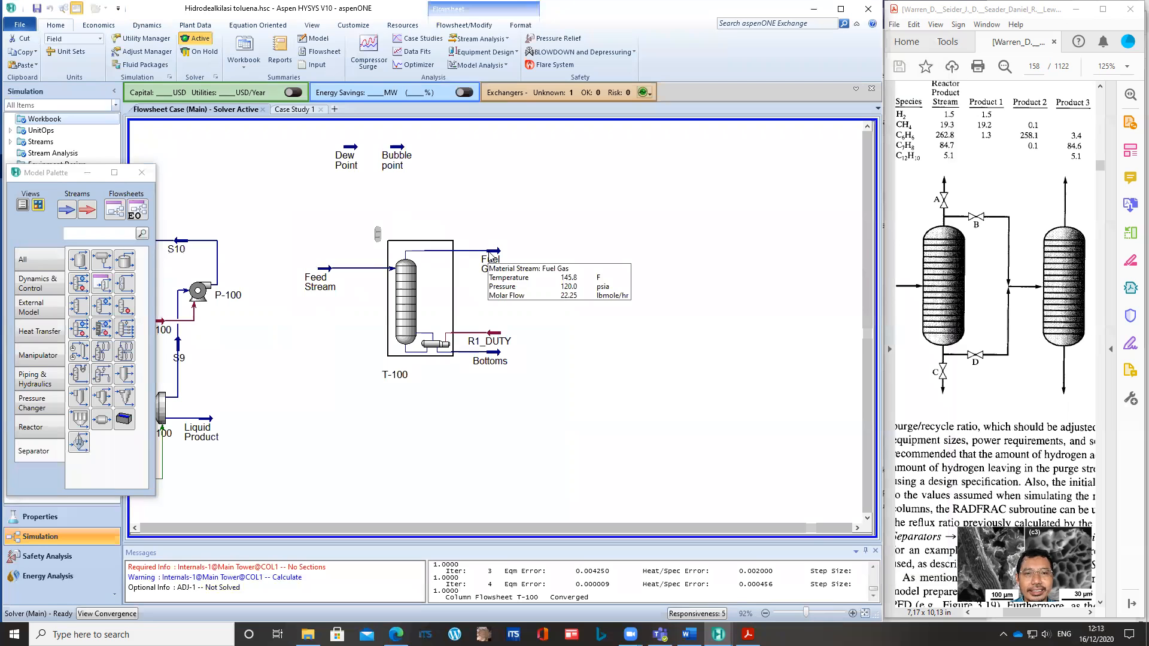
double_click(489, 256)
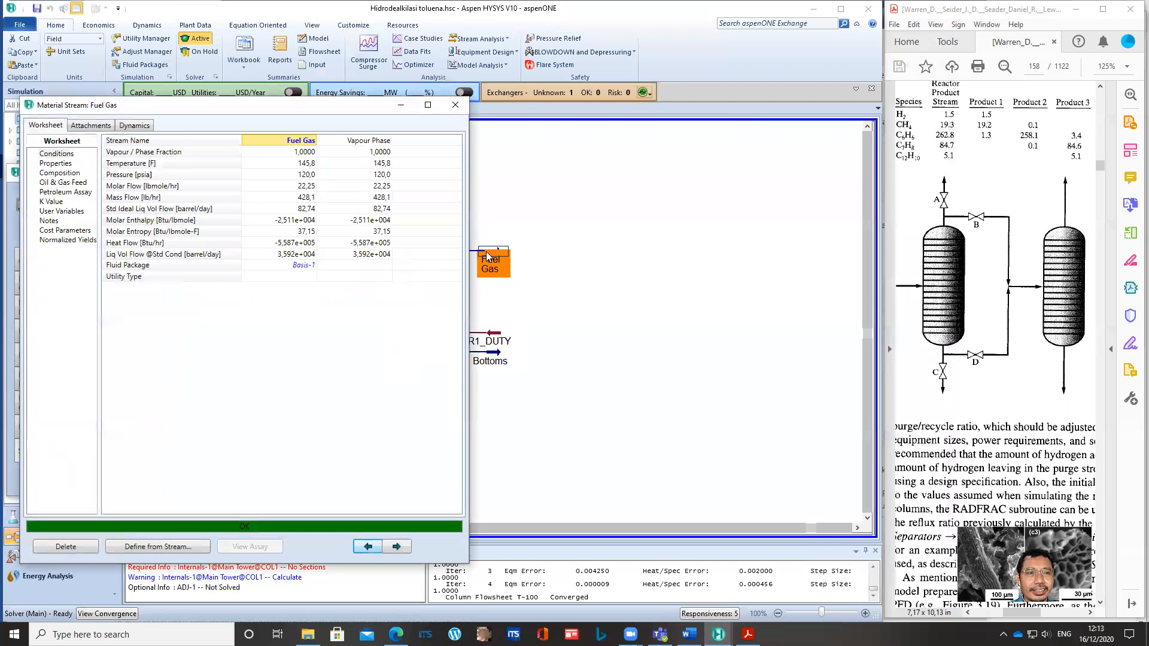
click(455, 104)
Step: Examine the conditions and compositions of column T-100's feed and product streams in its worksheet
click(409, 290)
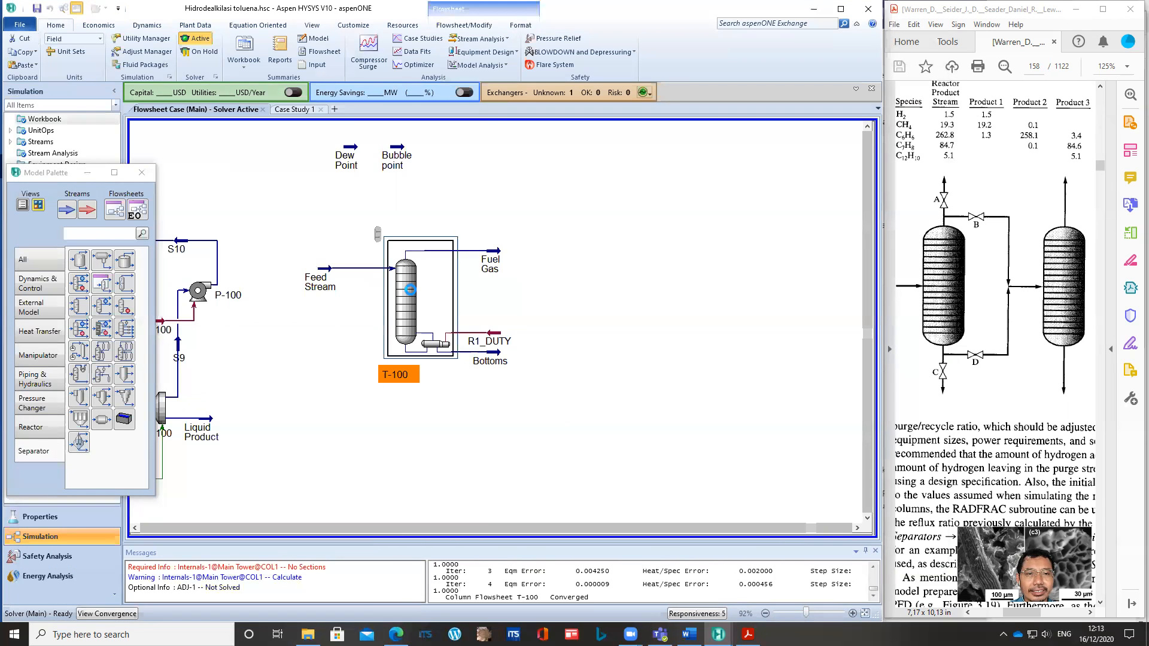
double_click(411, 291)
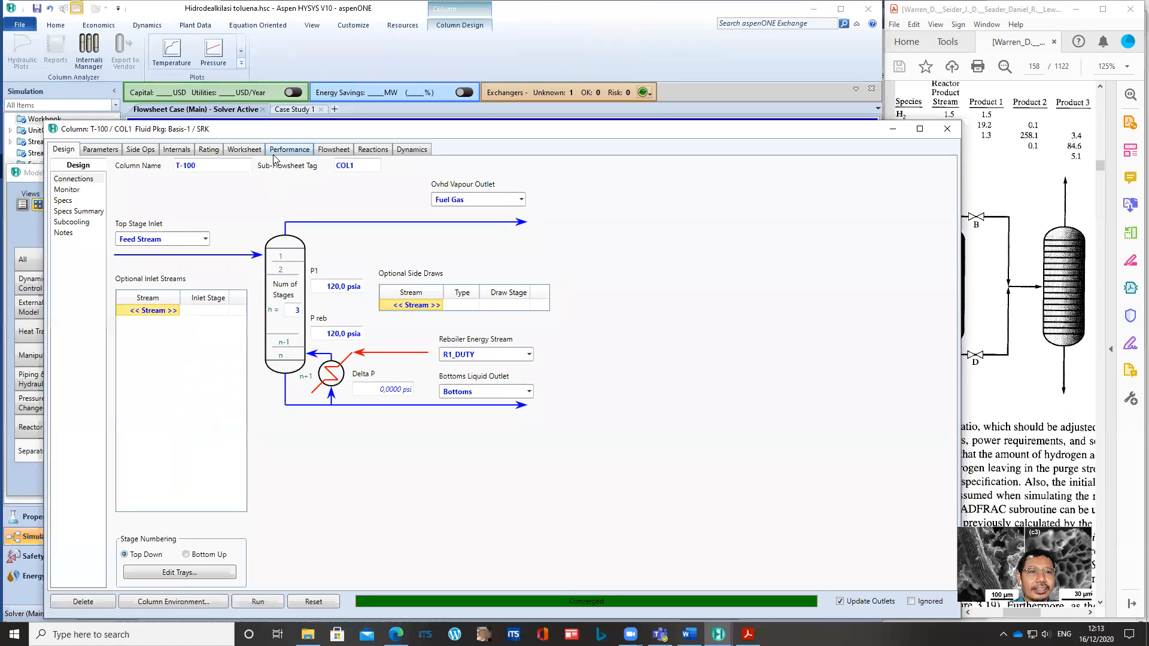
click(243, 151)
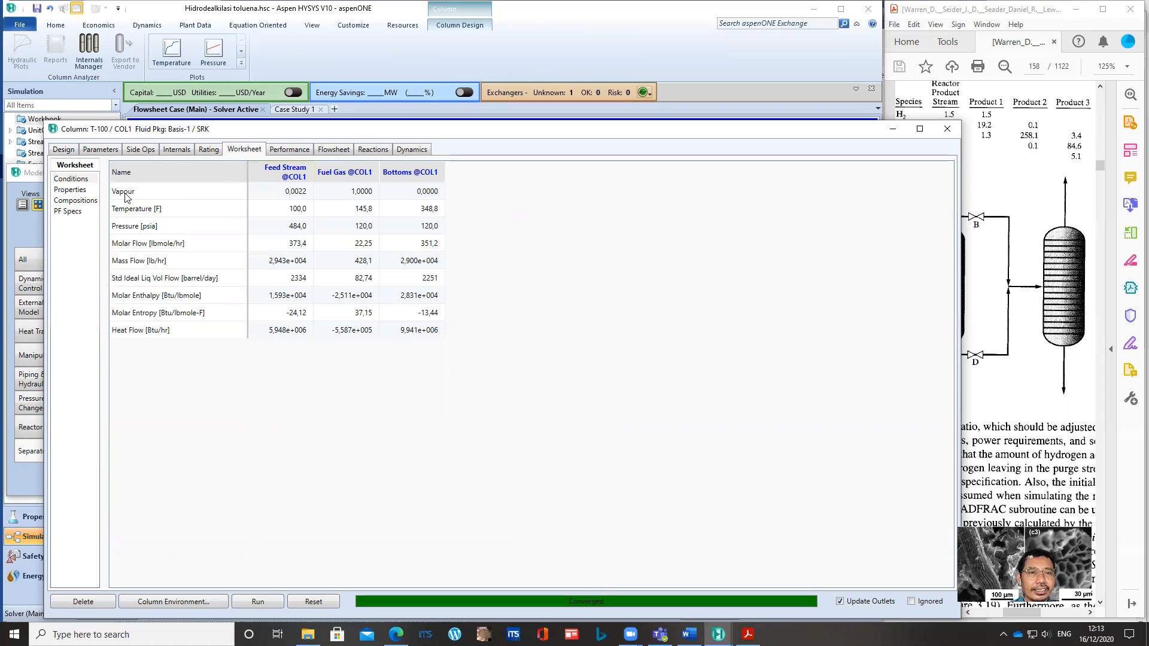
click(75, 202)
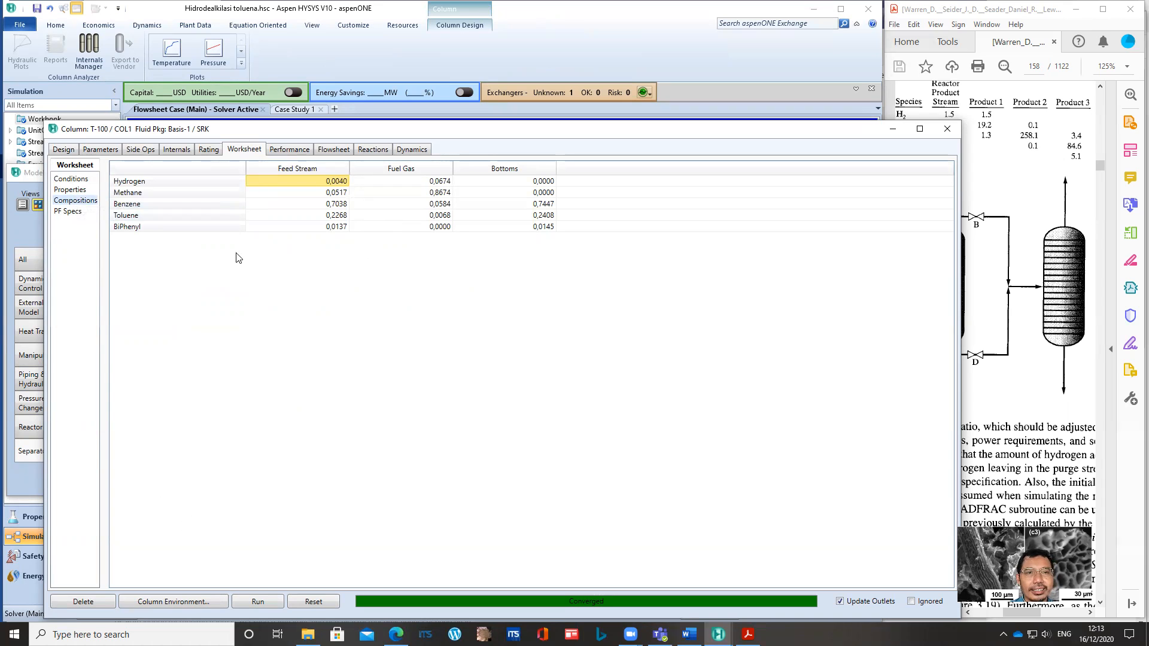
click(953, 135)
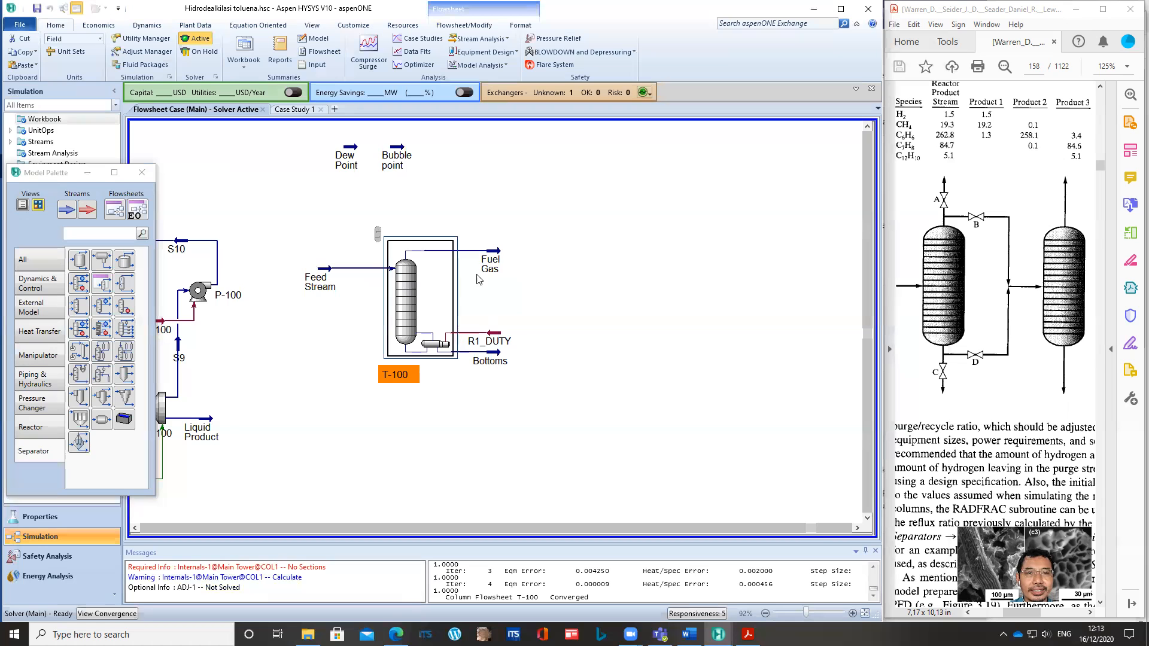
Step: Display the Fuel Gas stream's composition on a Mole Flows basis, check it against the textbook's Product 1, and close the stream
double_click(492, 254)
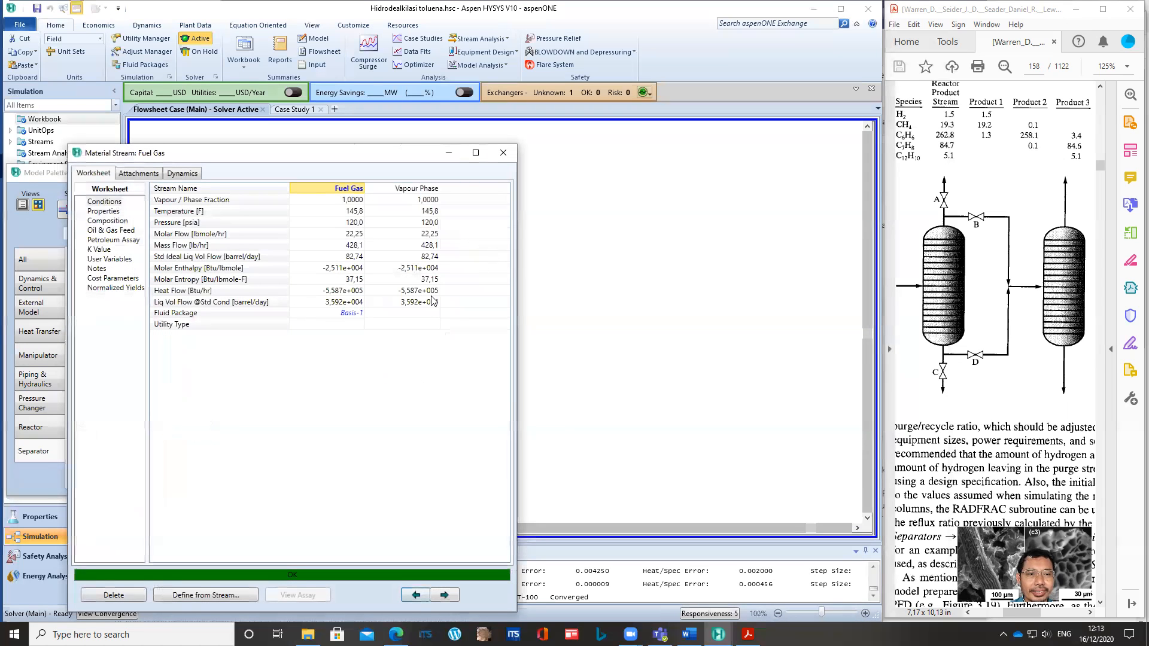
click(119, 222)
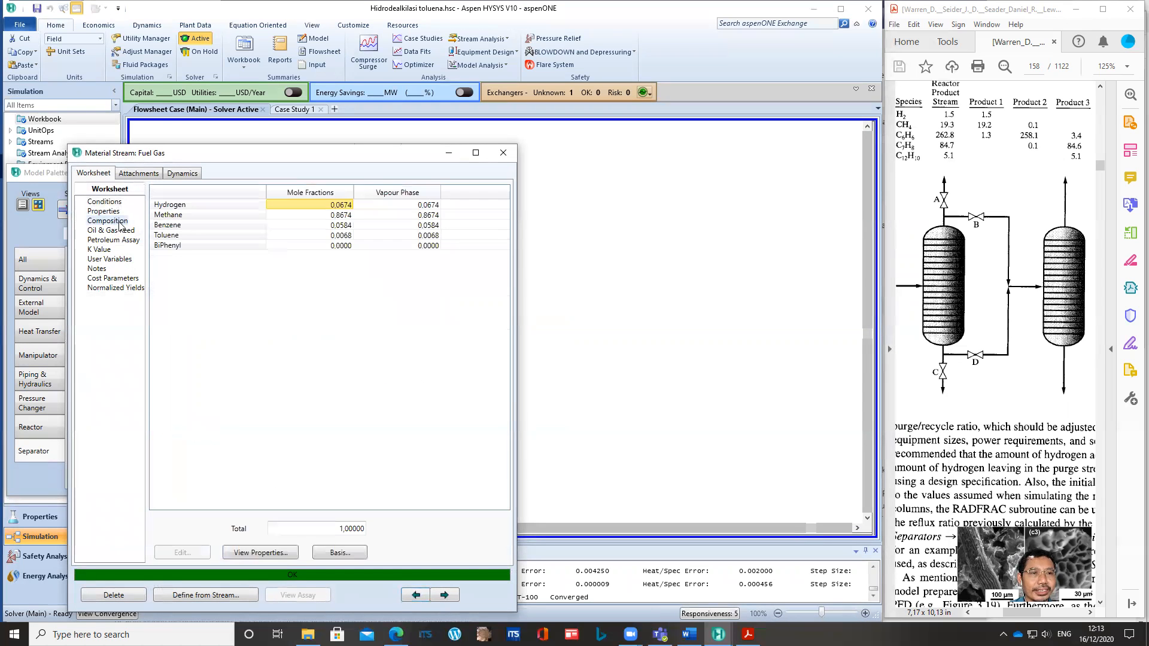
click(331, 551)
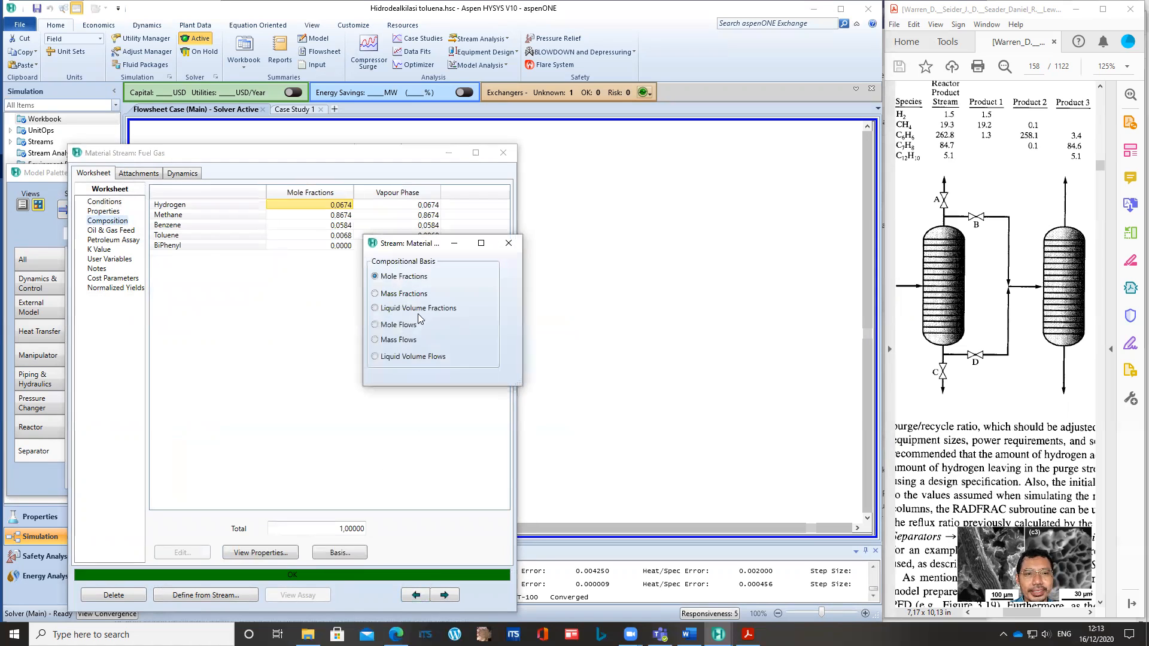
click(409, 327)
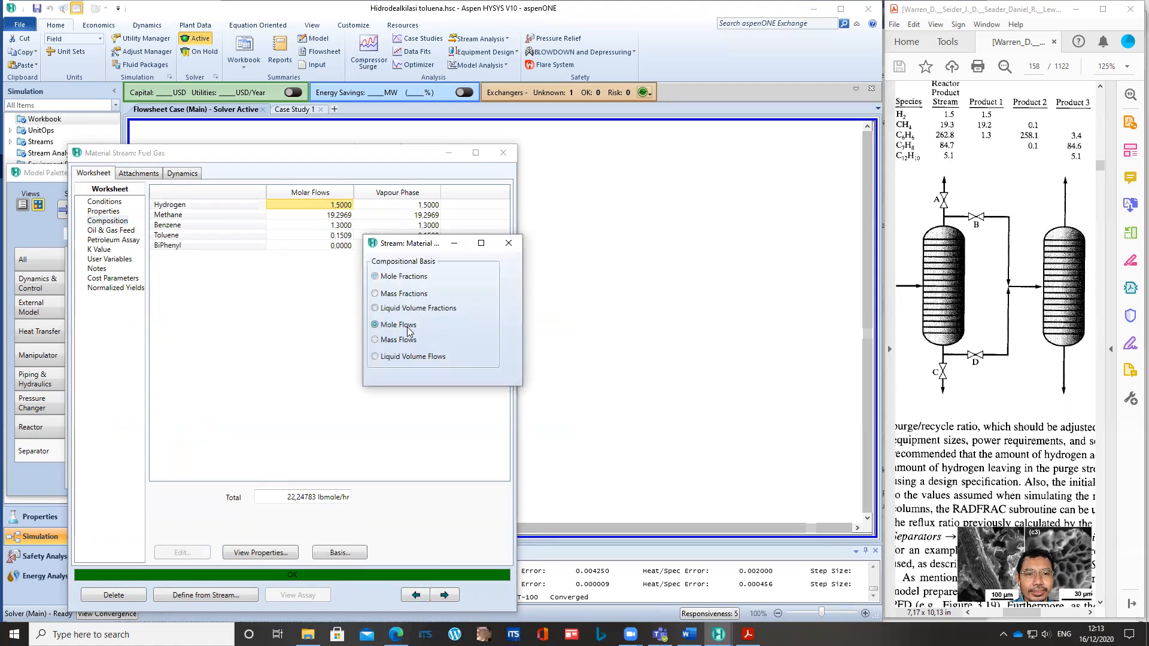
click(509, 243)
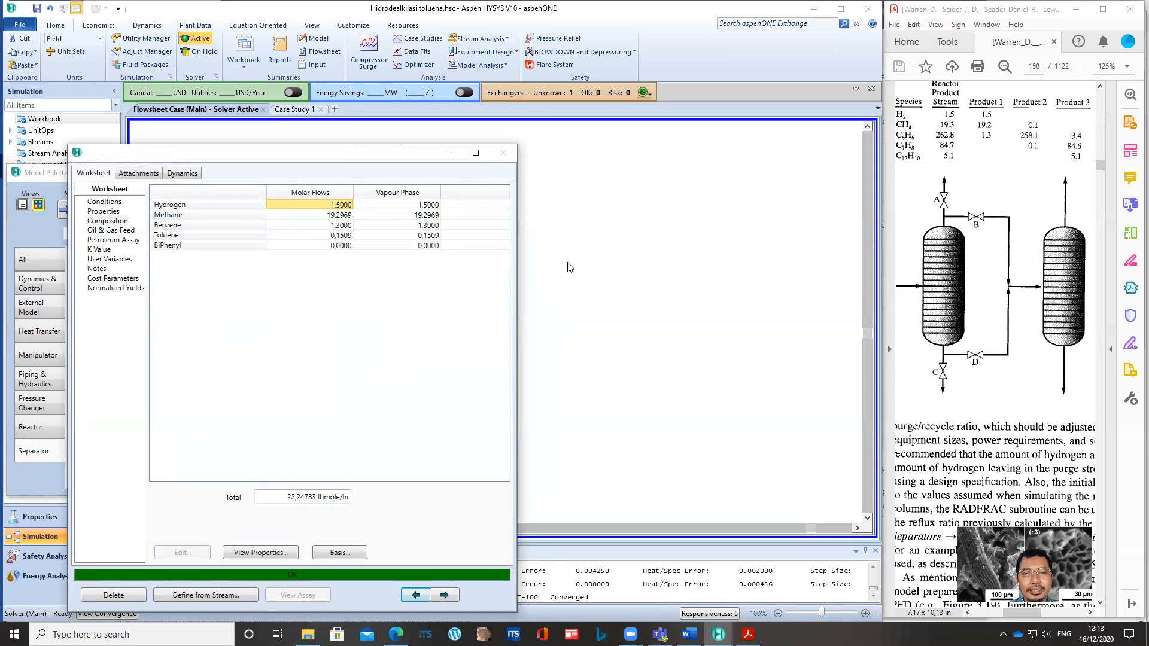
click(503, 156)
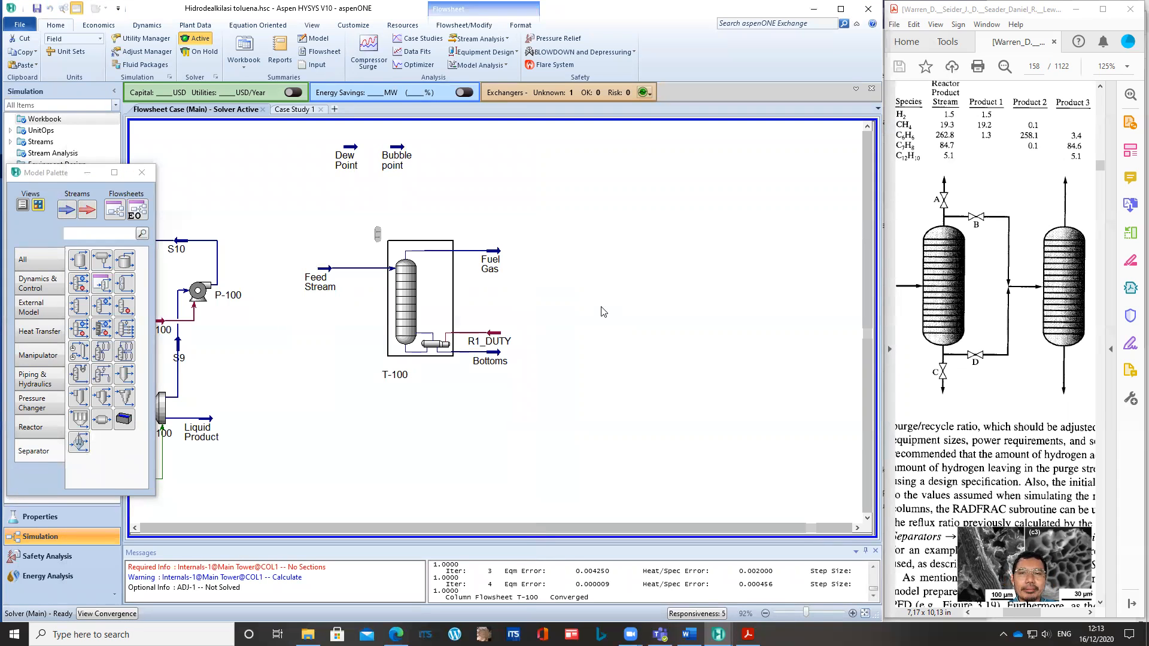